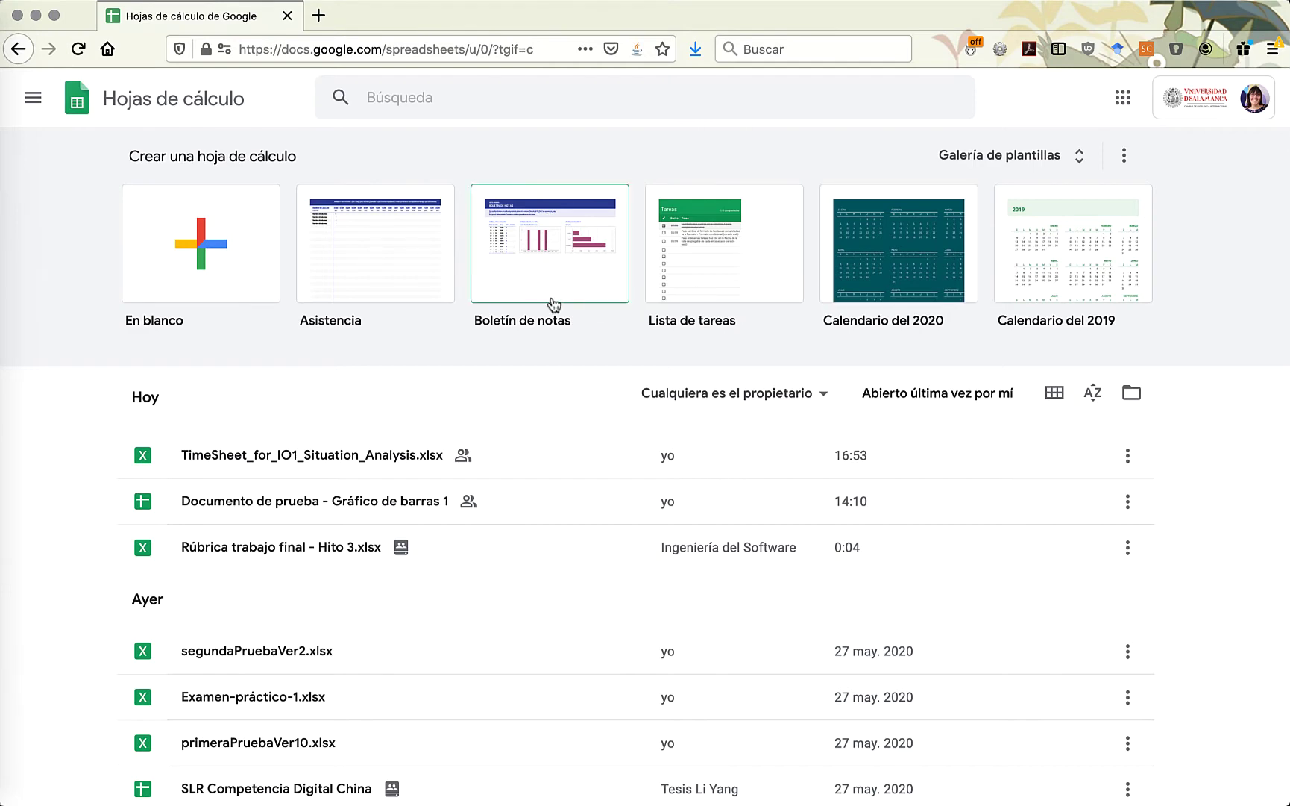
# - Browse the general template gallery and create a spreadsheet from the event marketing schedule template by Smartsheet under Gestión de proyectos
pyautogui.click(1013, 165)
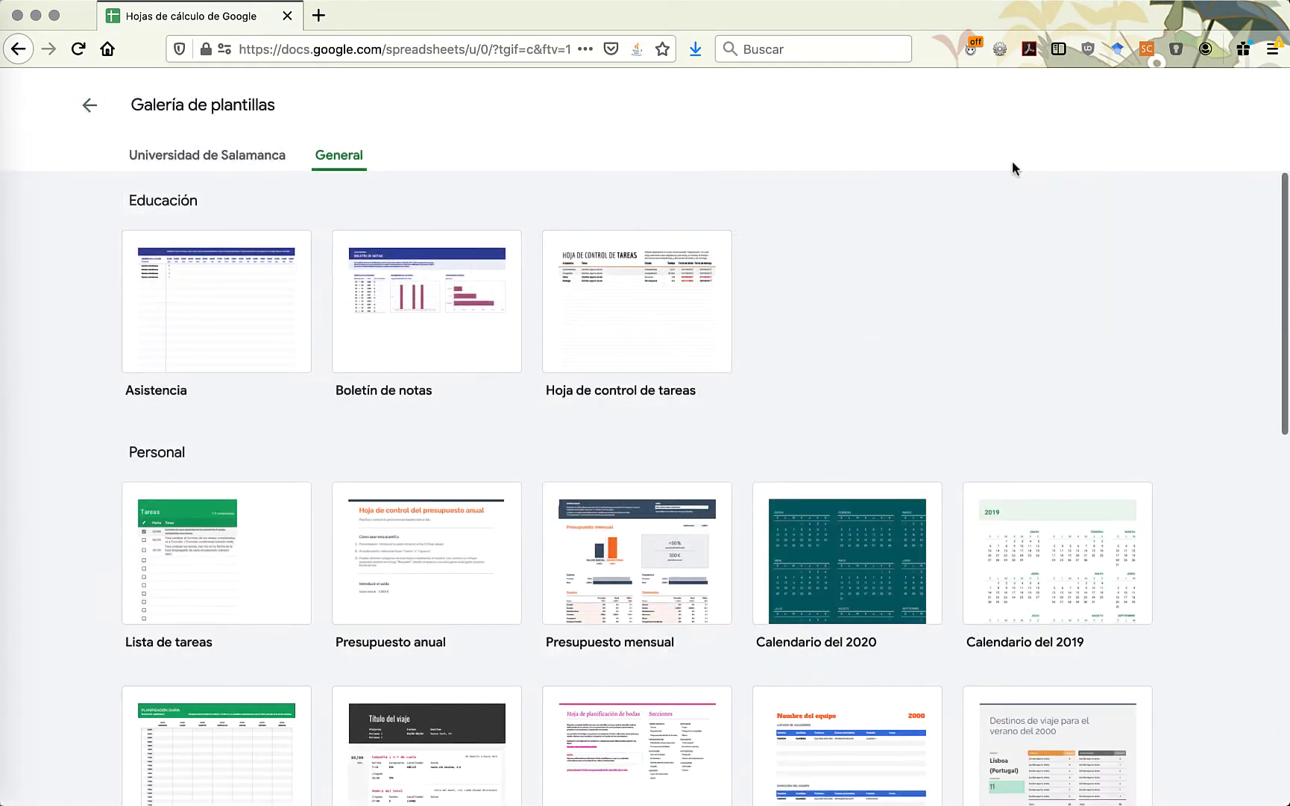
pyautogui.scroll(-3, 326, 407)
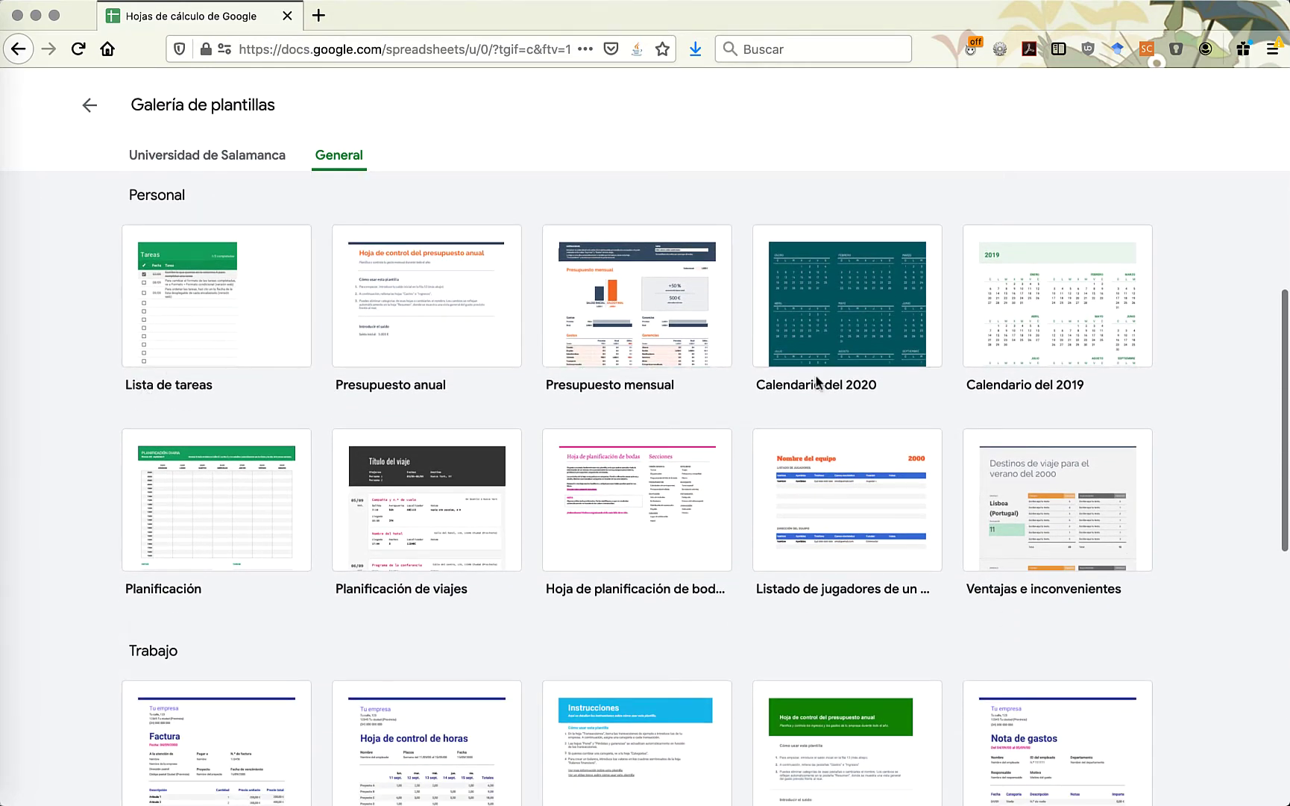
pyautogui.scroll(-5, 615, 605)
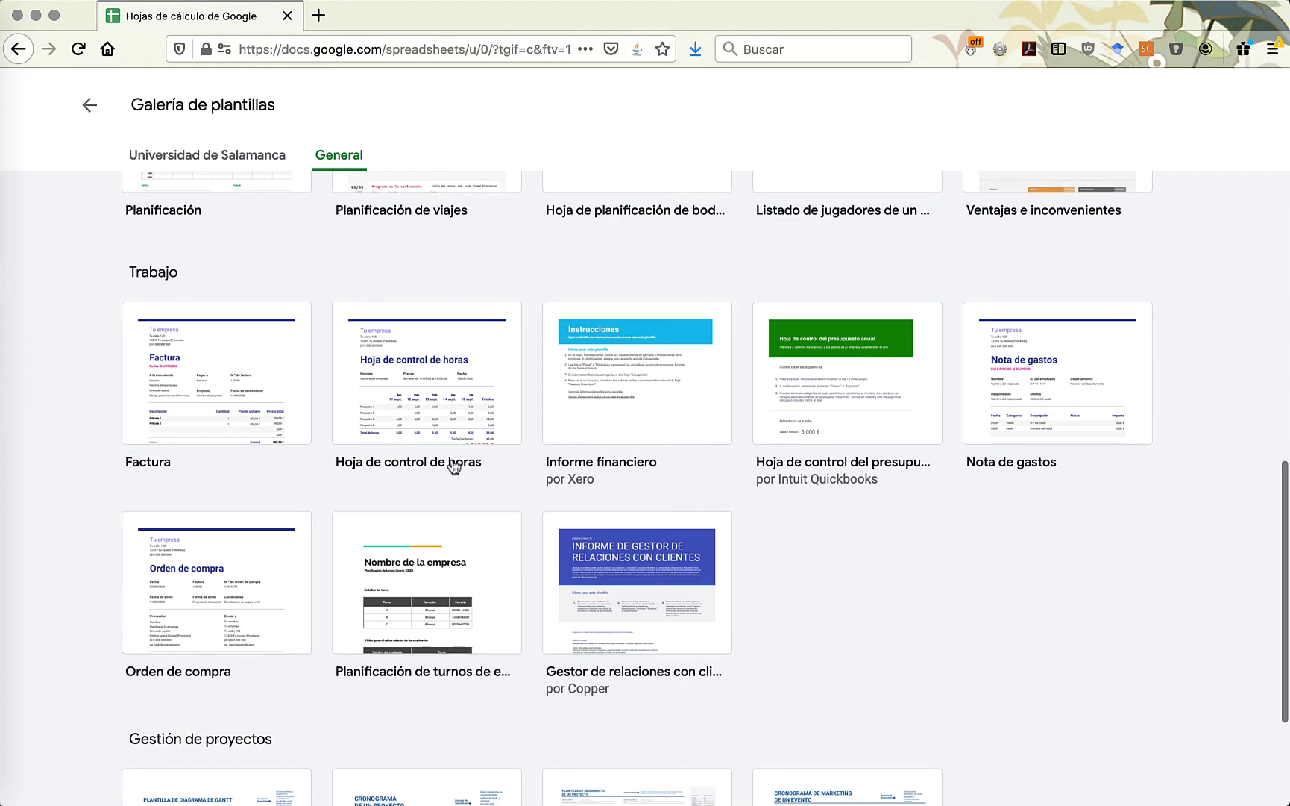
pyautogui.scroll(-3, 741, 492)
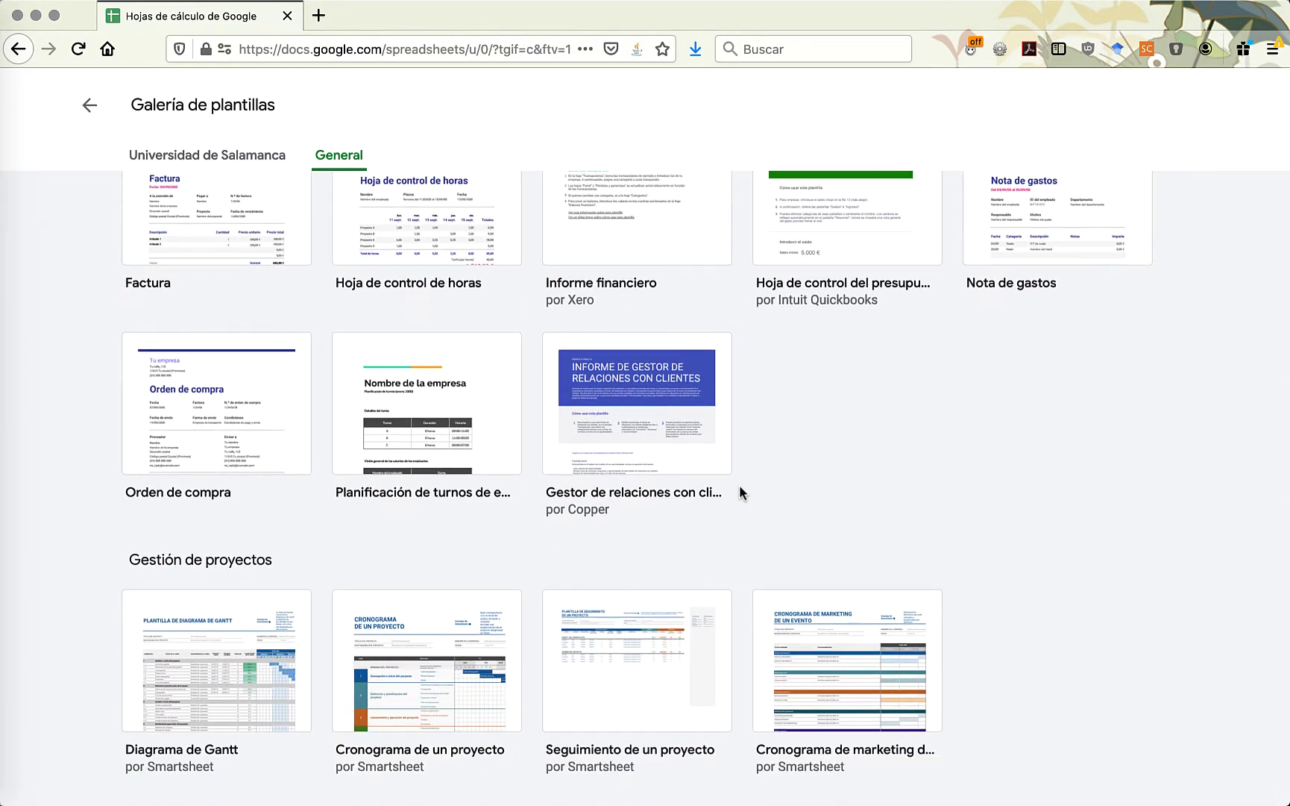
pyautogui.click(842, 666)
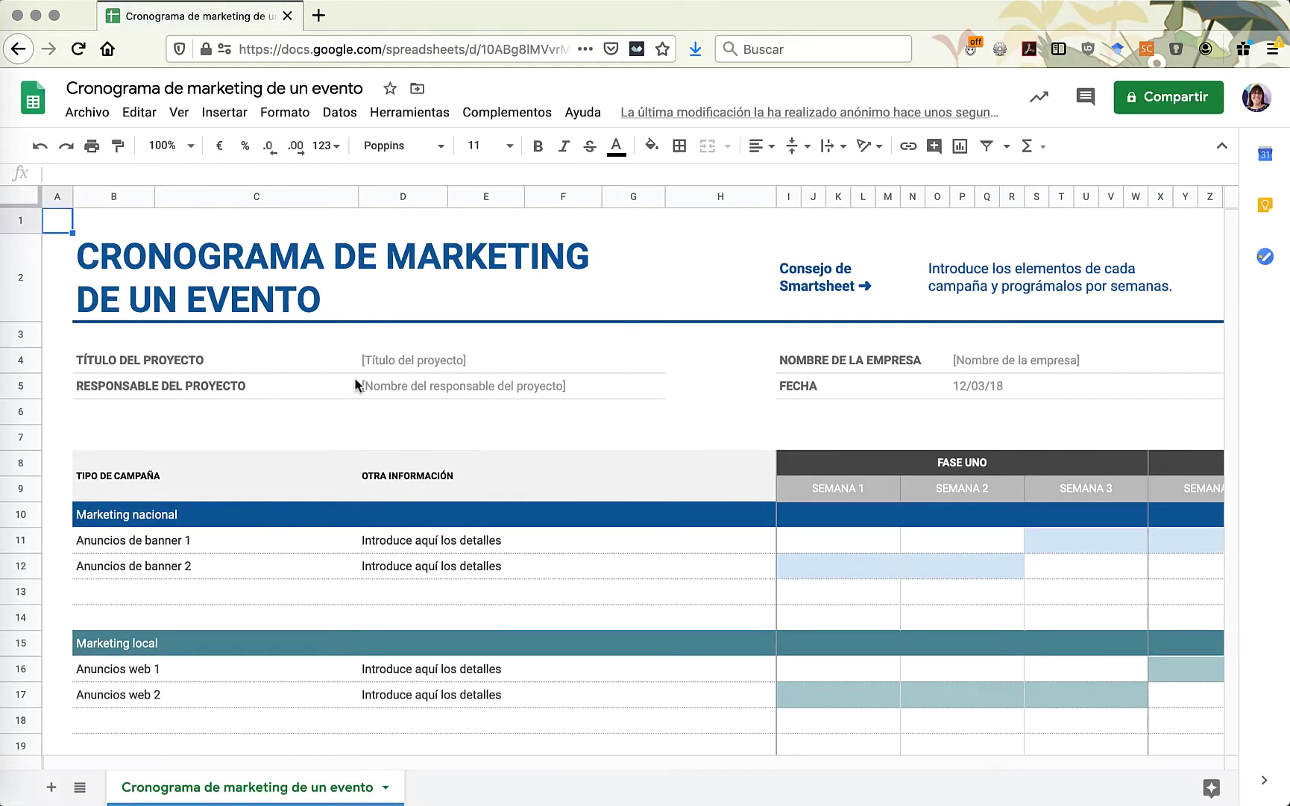
# - Look through the campaign sections of the marketing schedule down to Redes sociales, and return to the spreadsheets home page
pyautogui.scroll(-5, 179, 531)
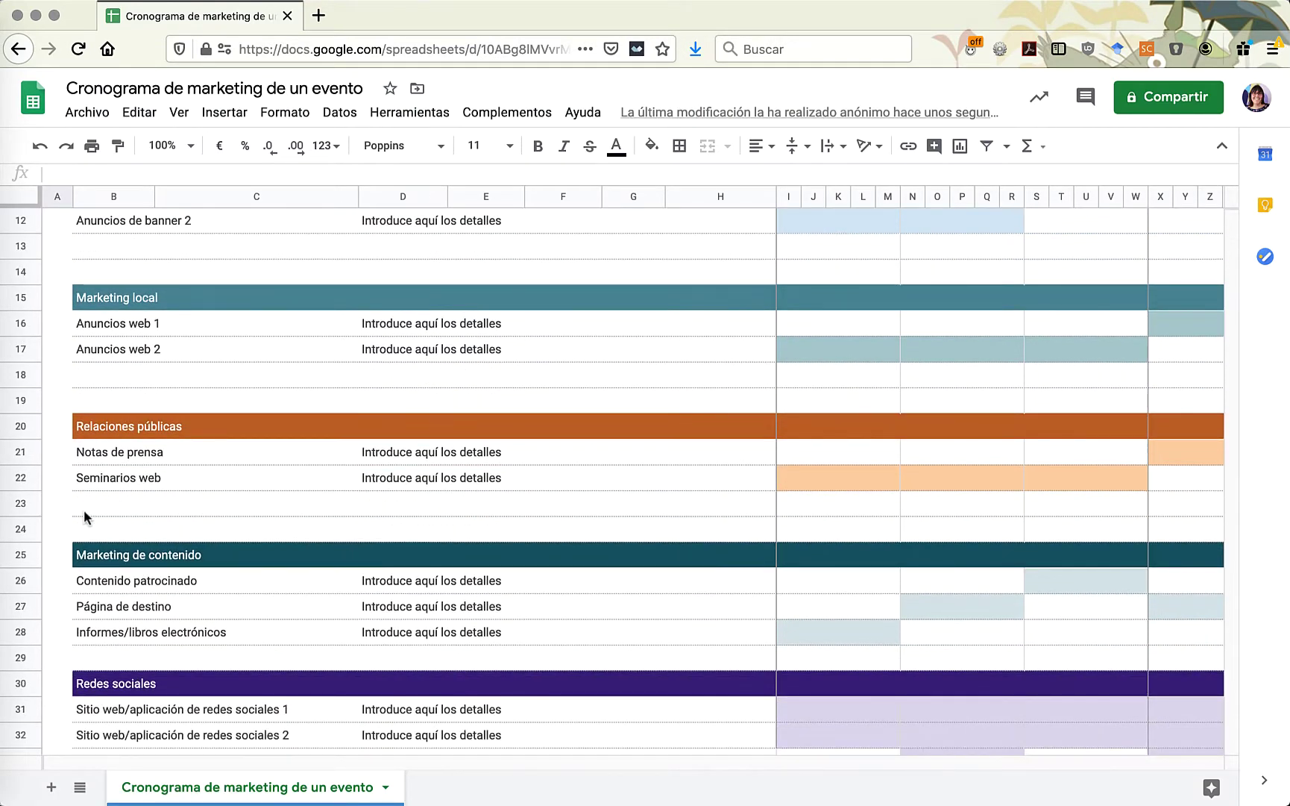
pyautogui.scroll(-3, 284, 553)
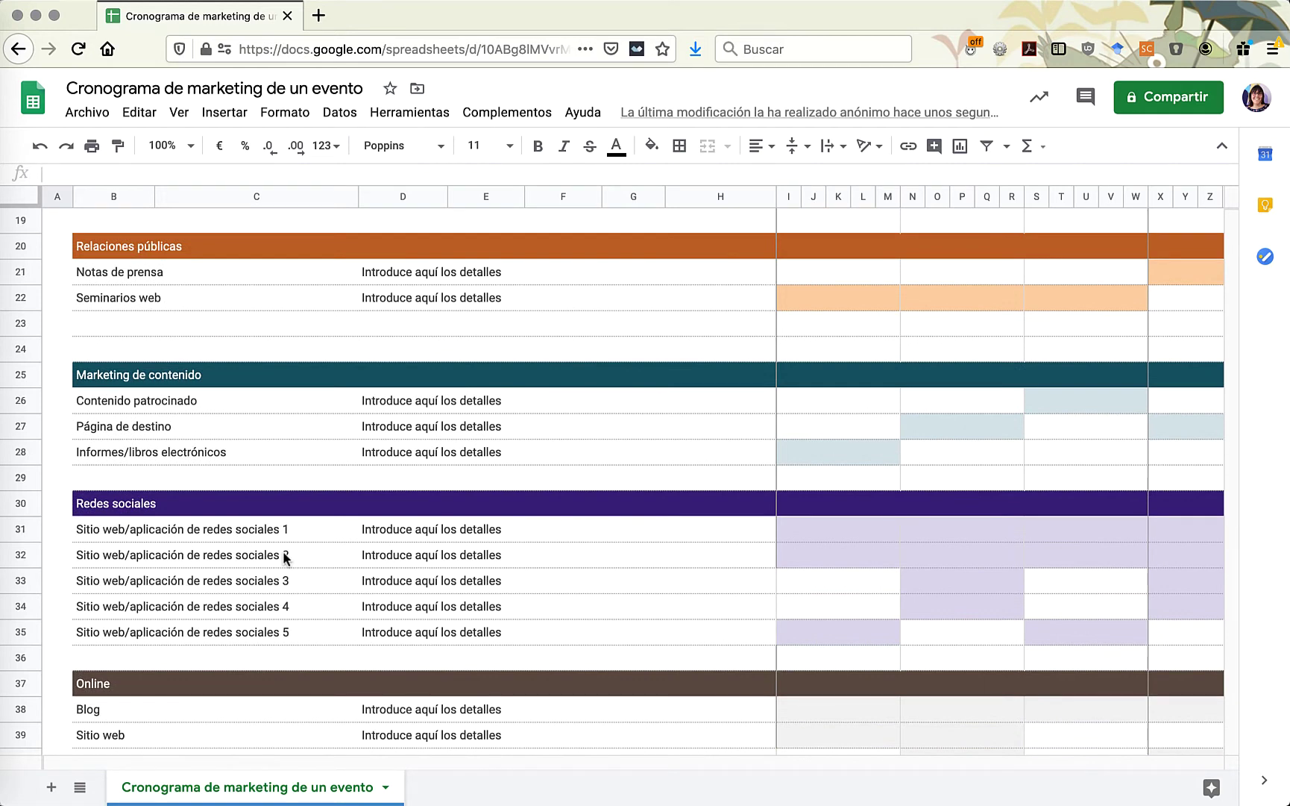
pyautogui.click(20, 504)
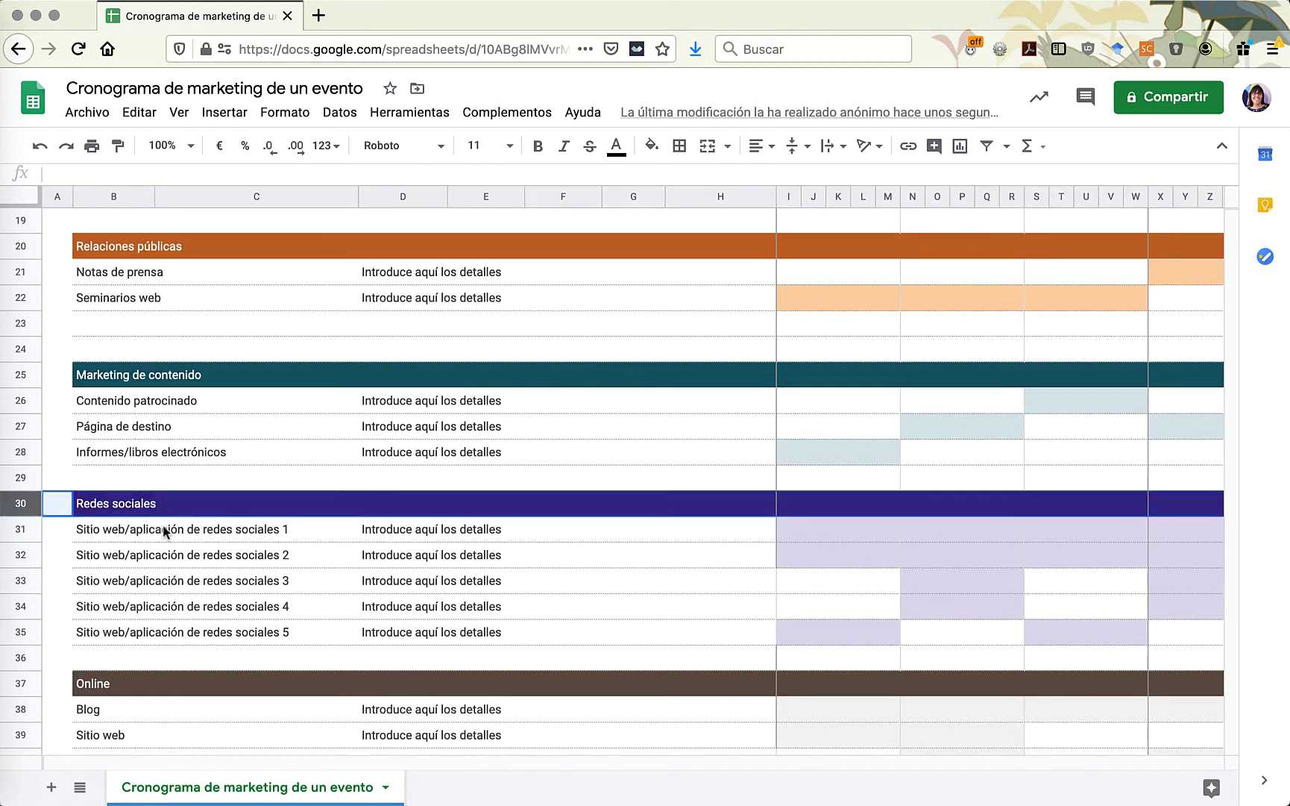
pyautogui.click(182, 531)
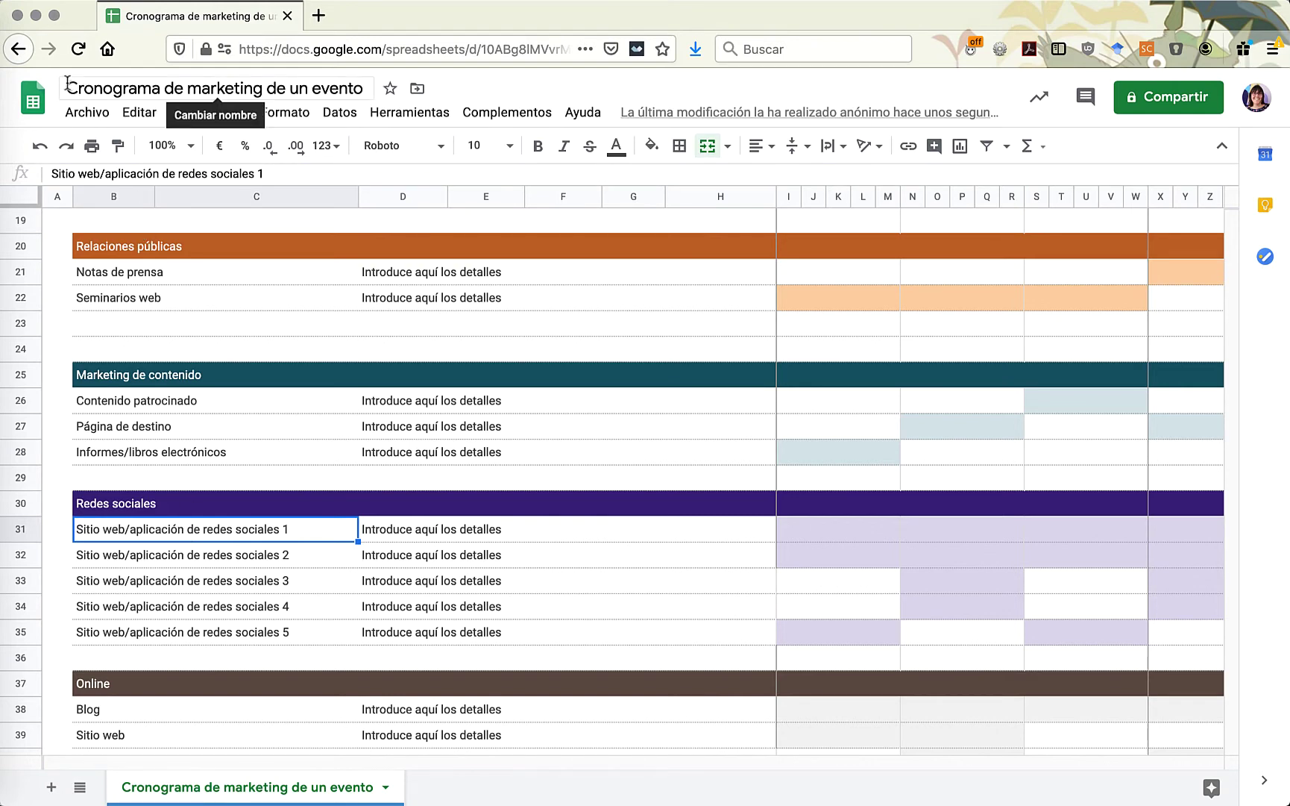
pyautogui.rightClick(18, 49)
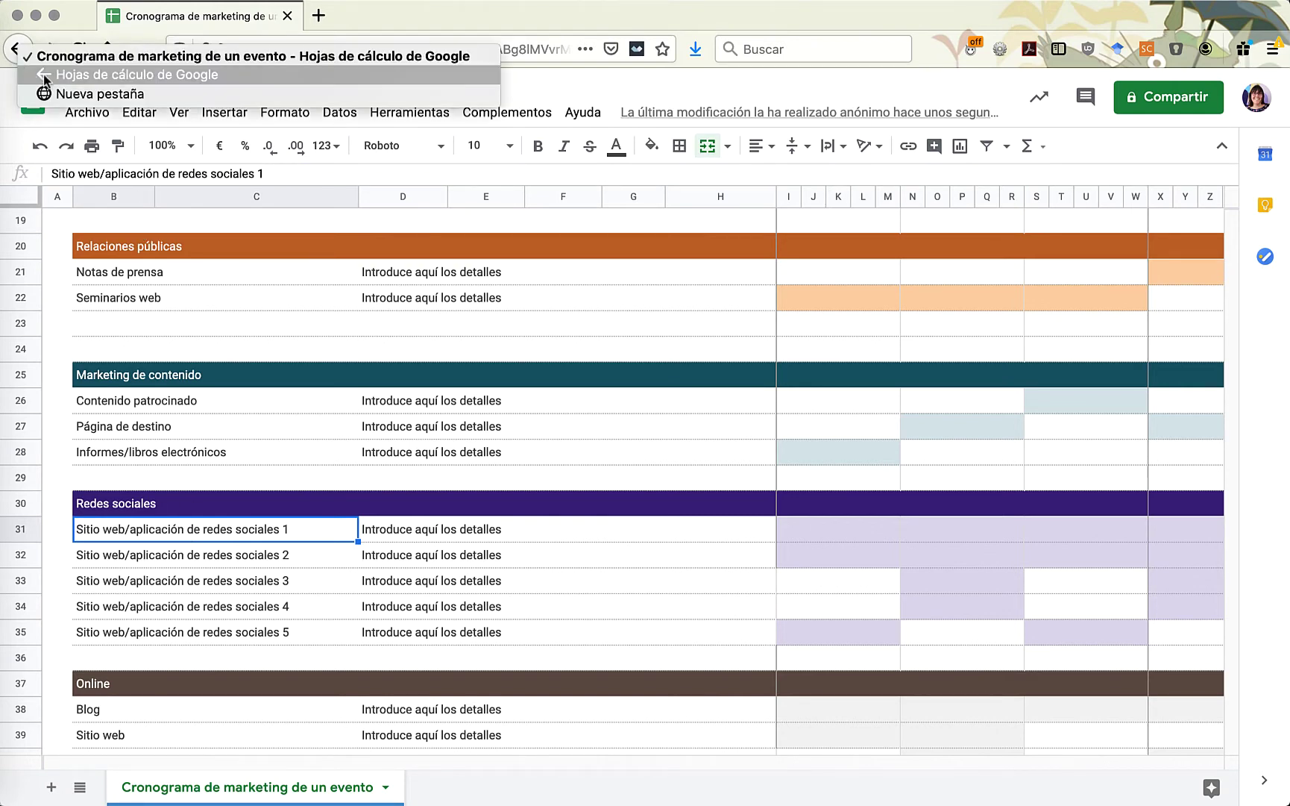
pyautogui.click(43, 74)
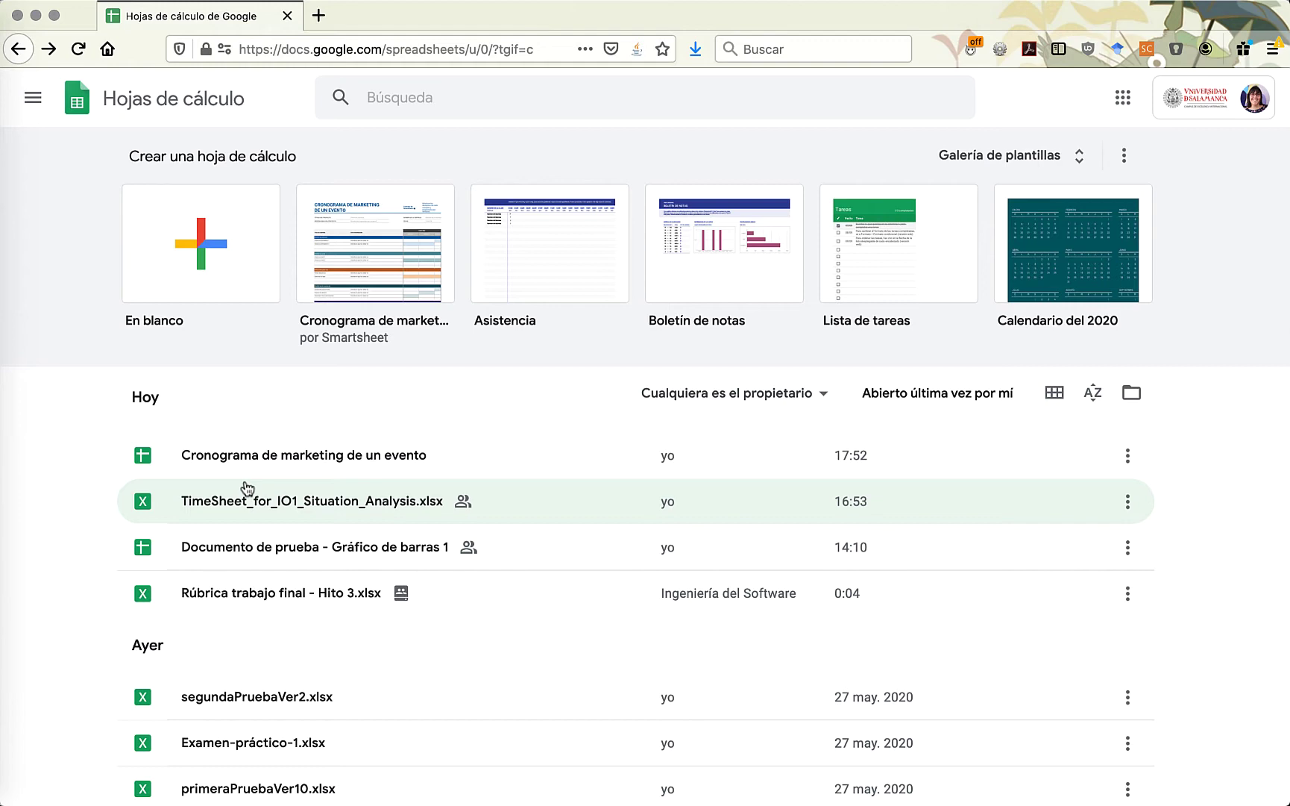
# - Go to sheets.google.com and create a blank spreadsheet
pyautogui.press('super+l')
pyautogui.write('she')
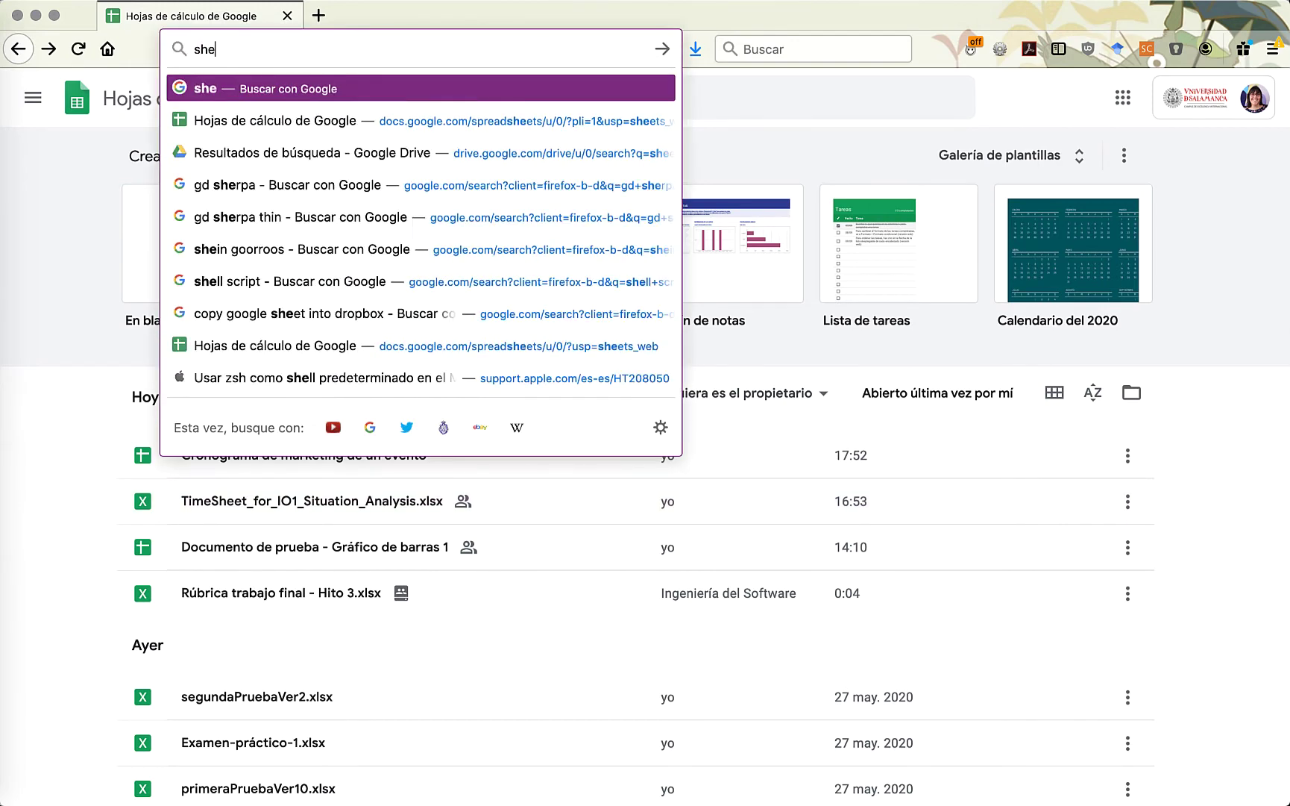
pyautogui.write('ets.googl')
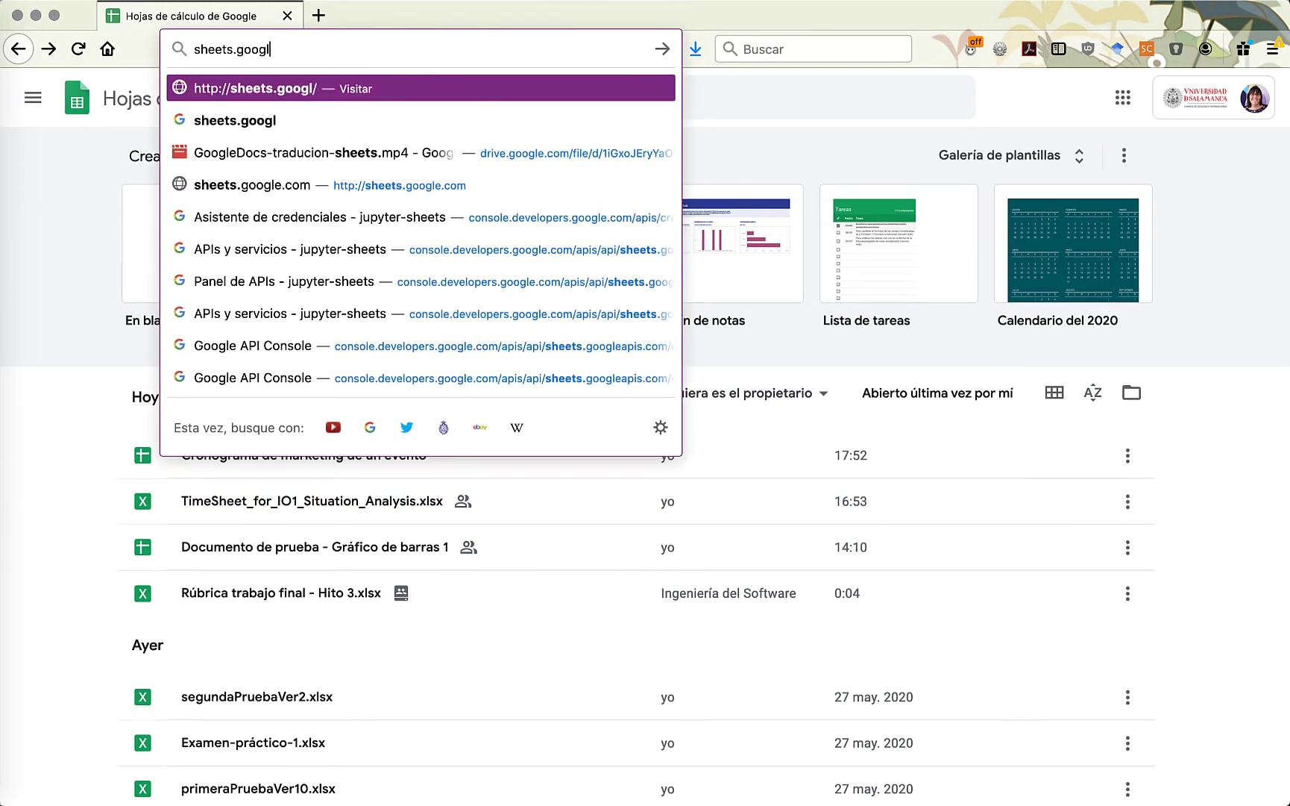
pyautogui.write('e.com')
pyautogui.press('Return')
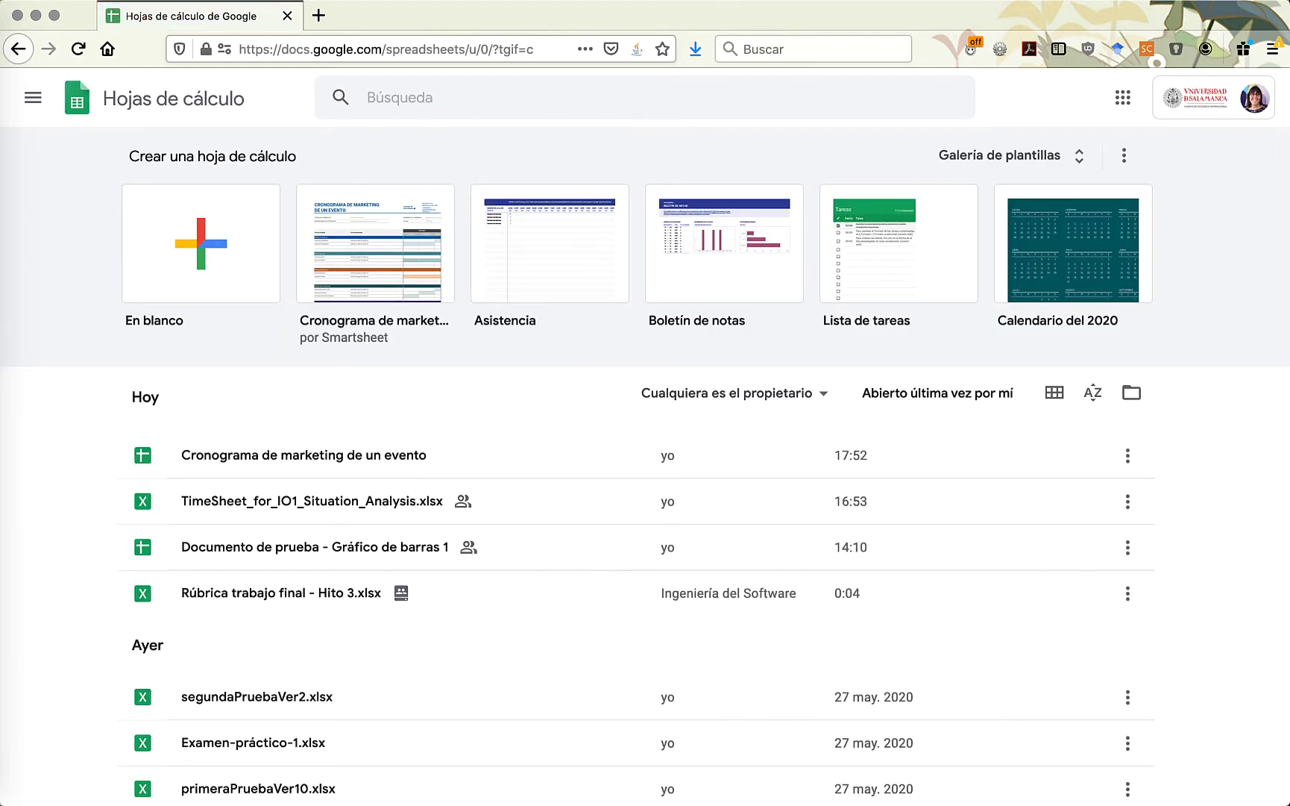
pyautogui.click(180, 266)
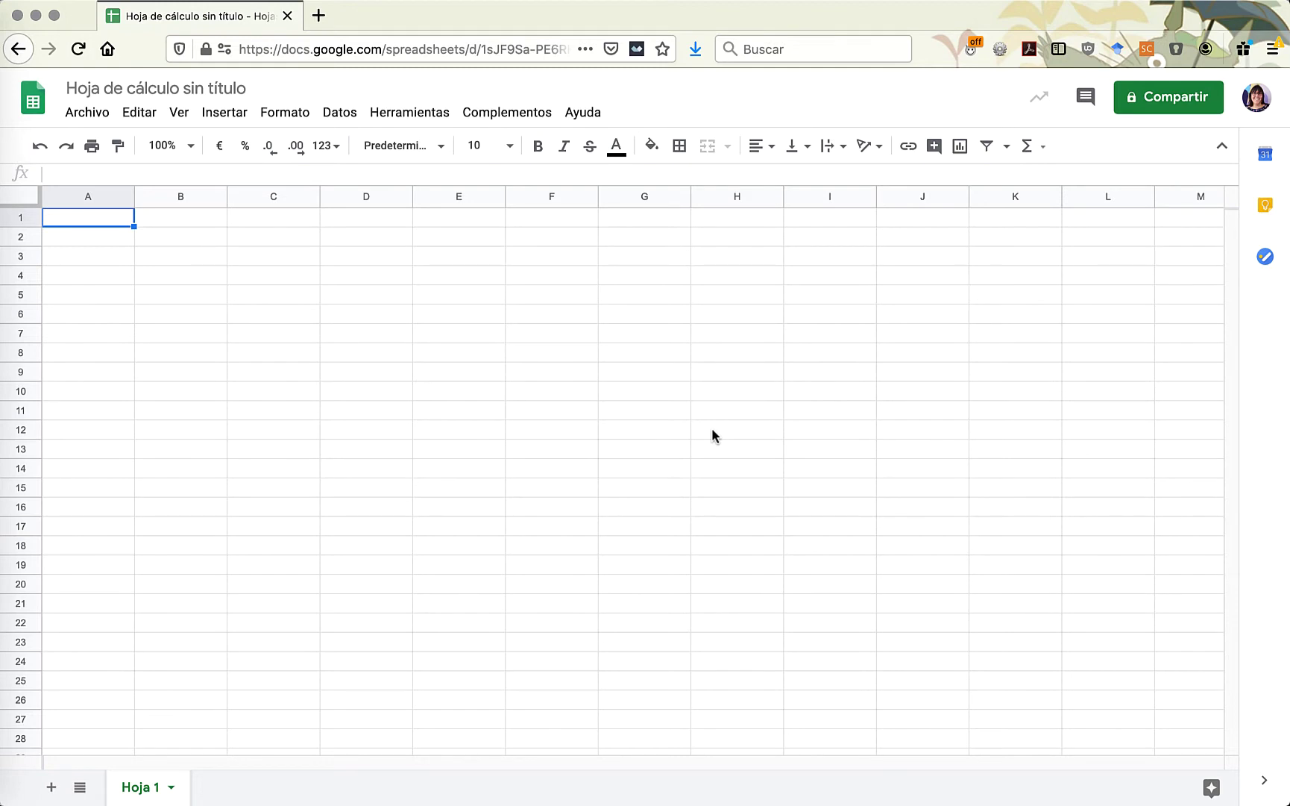
# - Rename the untitled spreadsheet as "Hoja de cálculo de prueba"
pyautogui.click(114, 90)
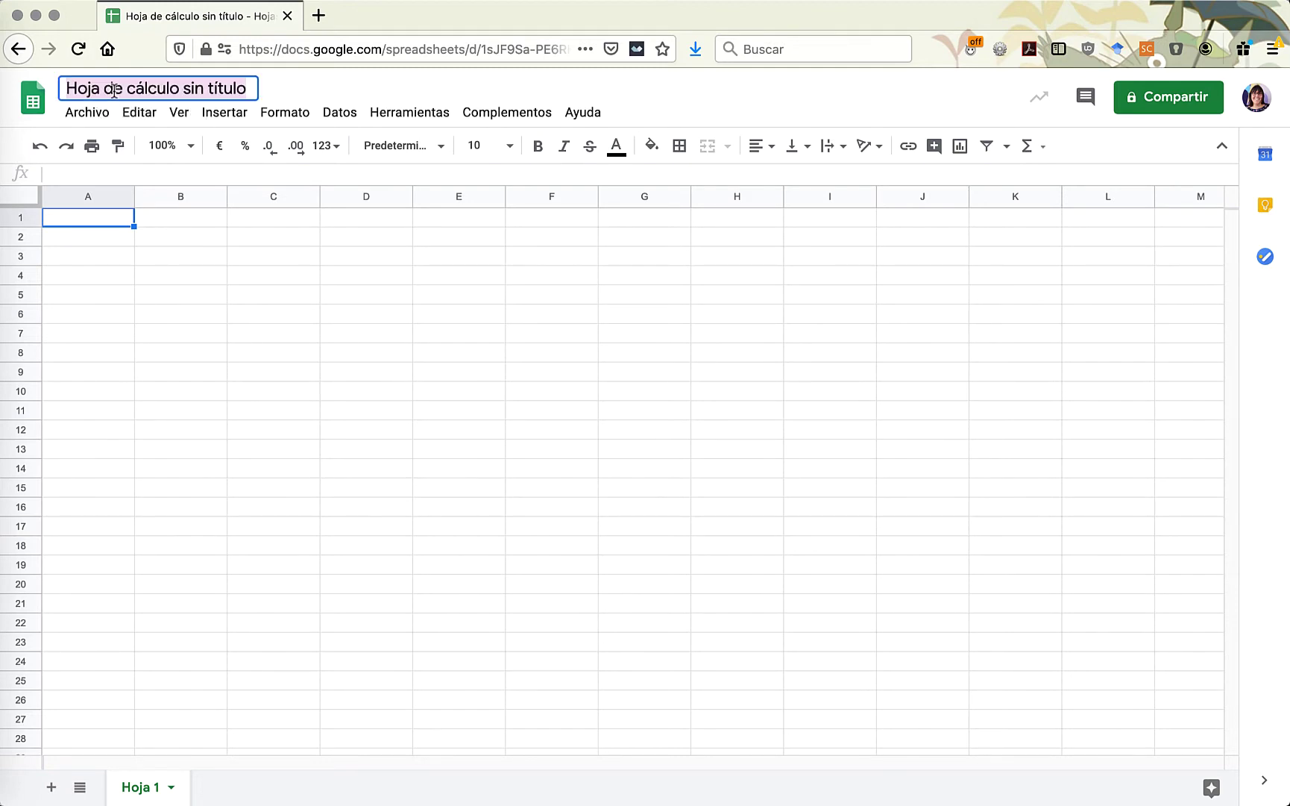
pyautogui.press('Right')
pyautogui.press('BackSpace')
pyautogui.press('BackSpace')
pyautogui.press('BackSpace')
pyautogui.press('BackSpace')
pyautogui.press('BackSpace')
pyautogui.press('BackSpace')
pyautogui.press('BackSpace')
pyautogui.press('BackSpace')
pyautogui.press('BackSpace')
pyautogui.press('BackSpace')
pyautogui.press('BackSpace')
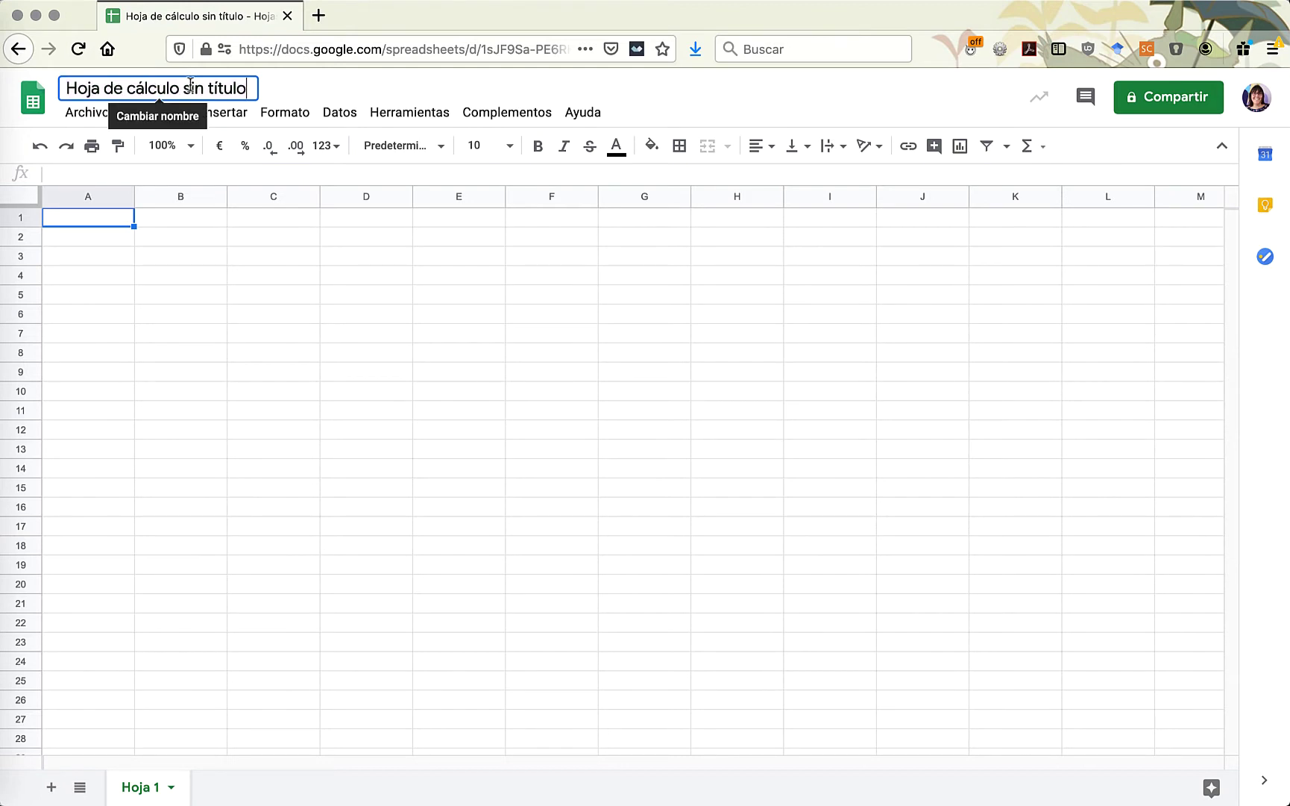
pyautogui.write('de prueba')
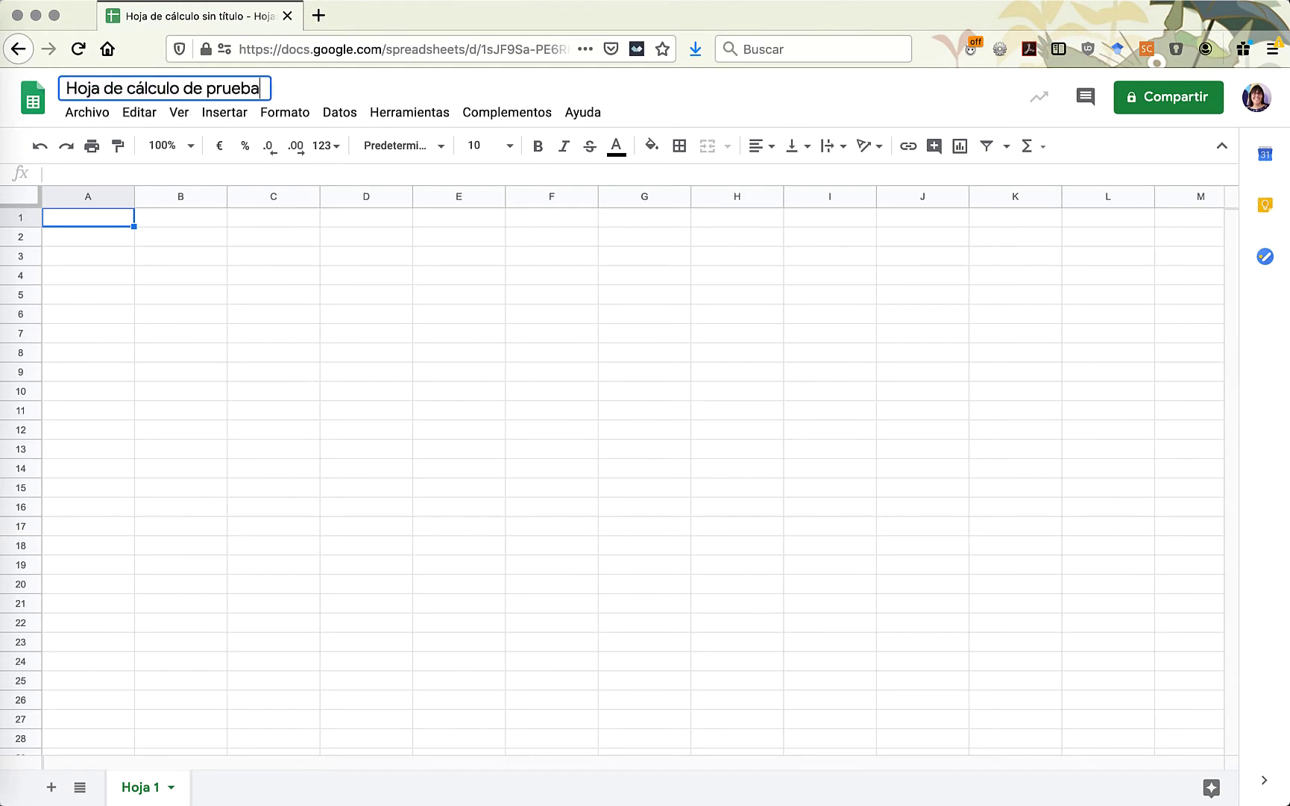
pyautogui.press('Return')
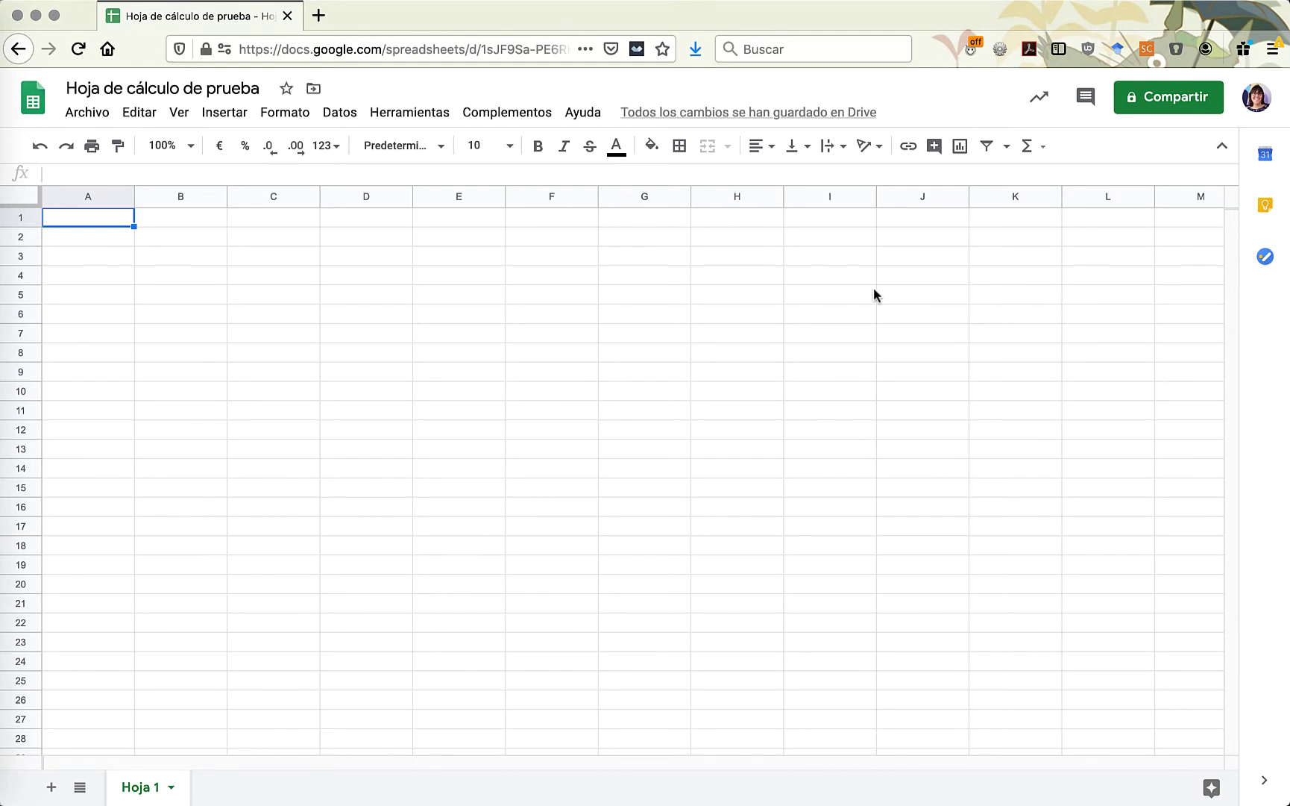
# - Share the spreadsheet by link, setting access first to Universidad de Salamanca and finally to "Cualquier usuario con el enlace" as Lector
pyautogui.click(1155, 103)
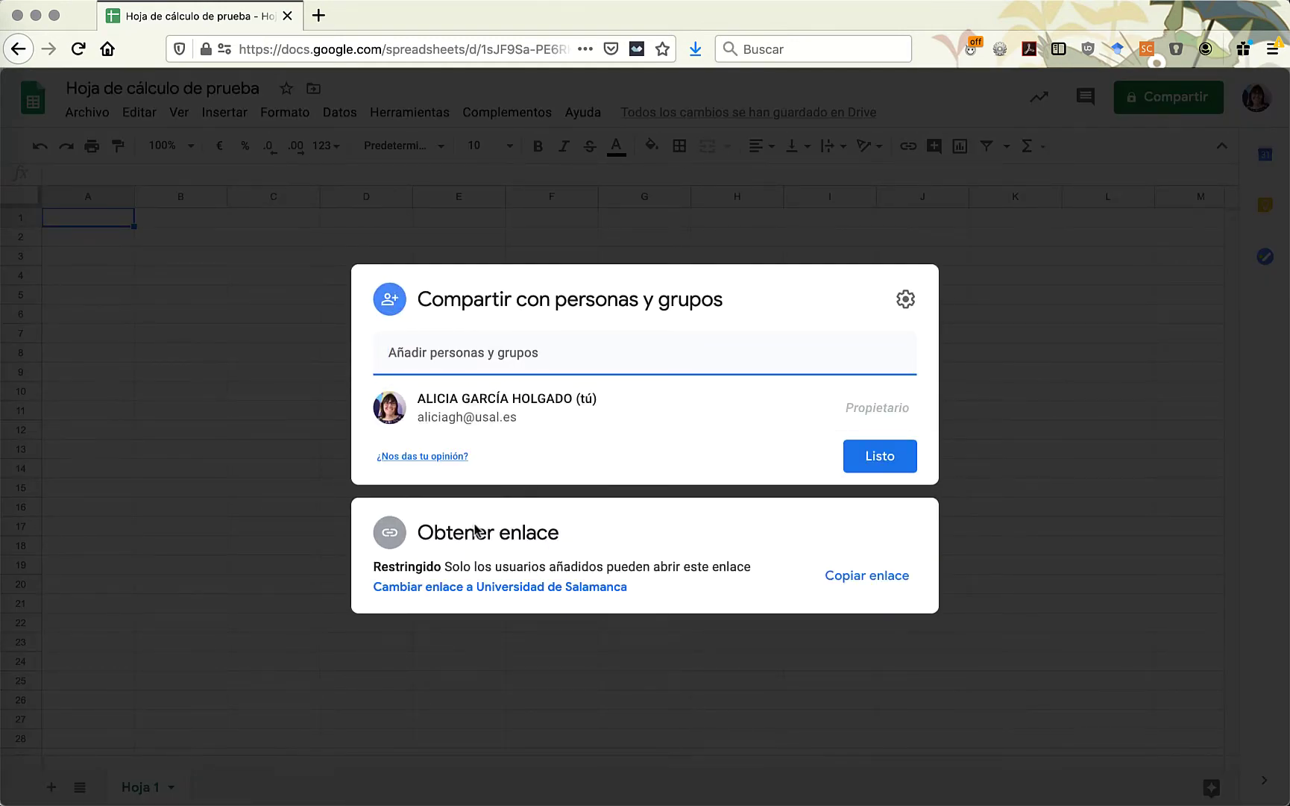
pyautogui.click(507, 589)
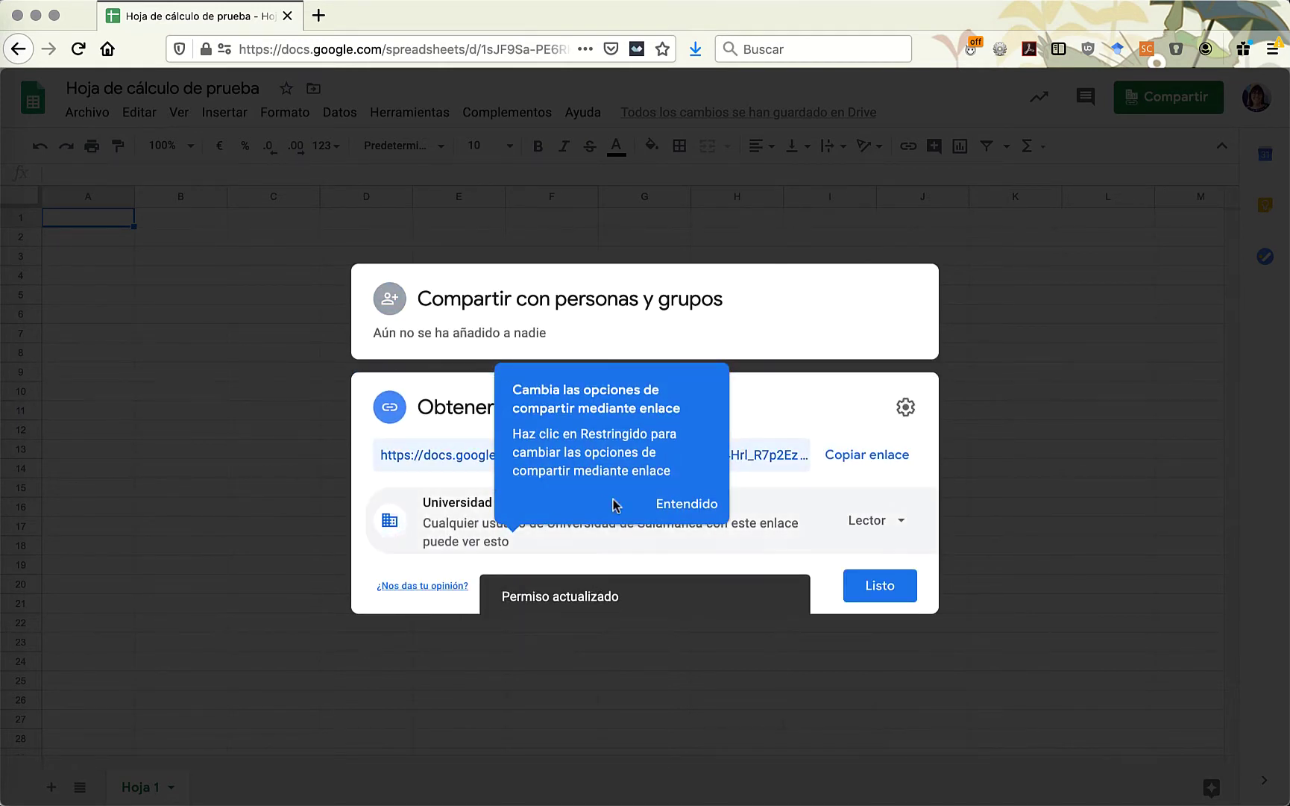
pyautogui.click(697, 507)
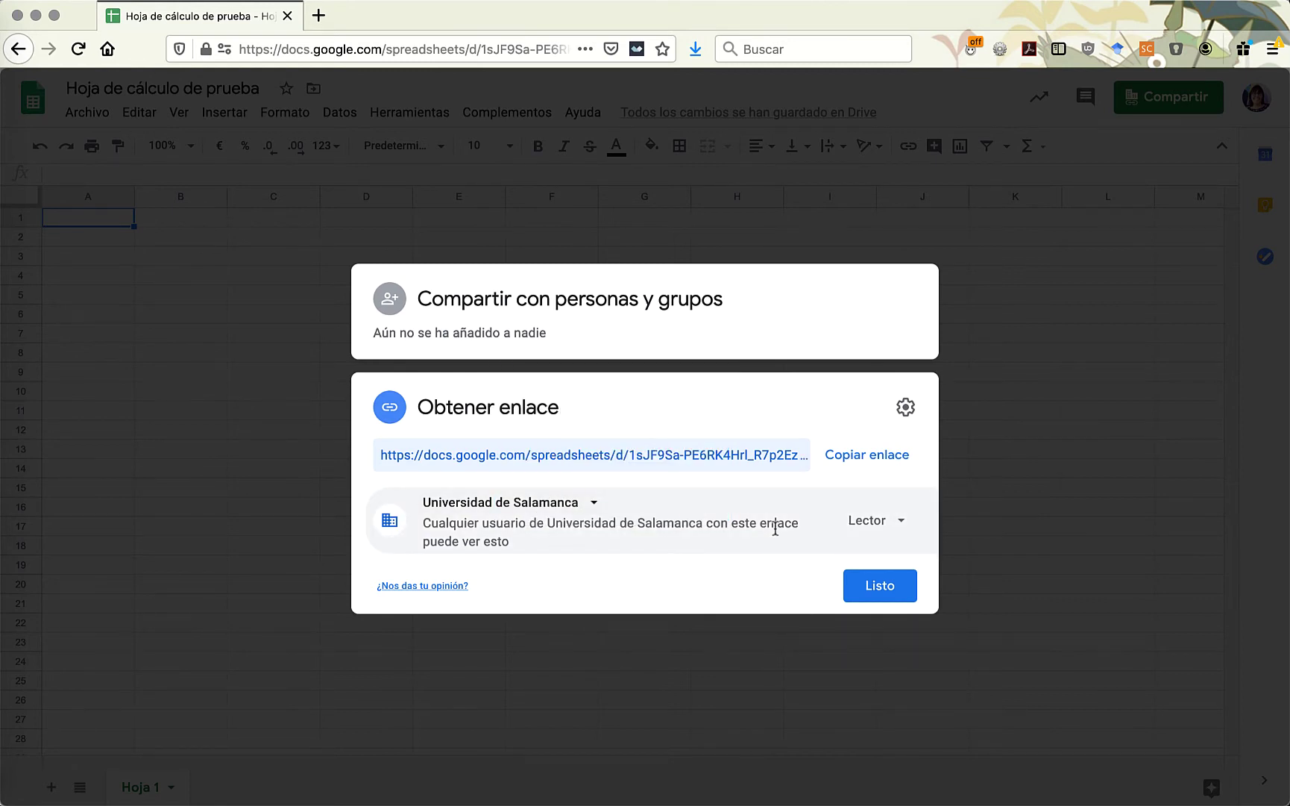
pyautogui.click(594, 503)
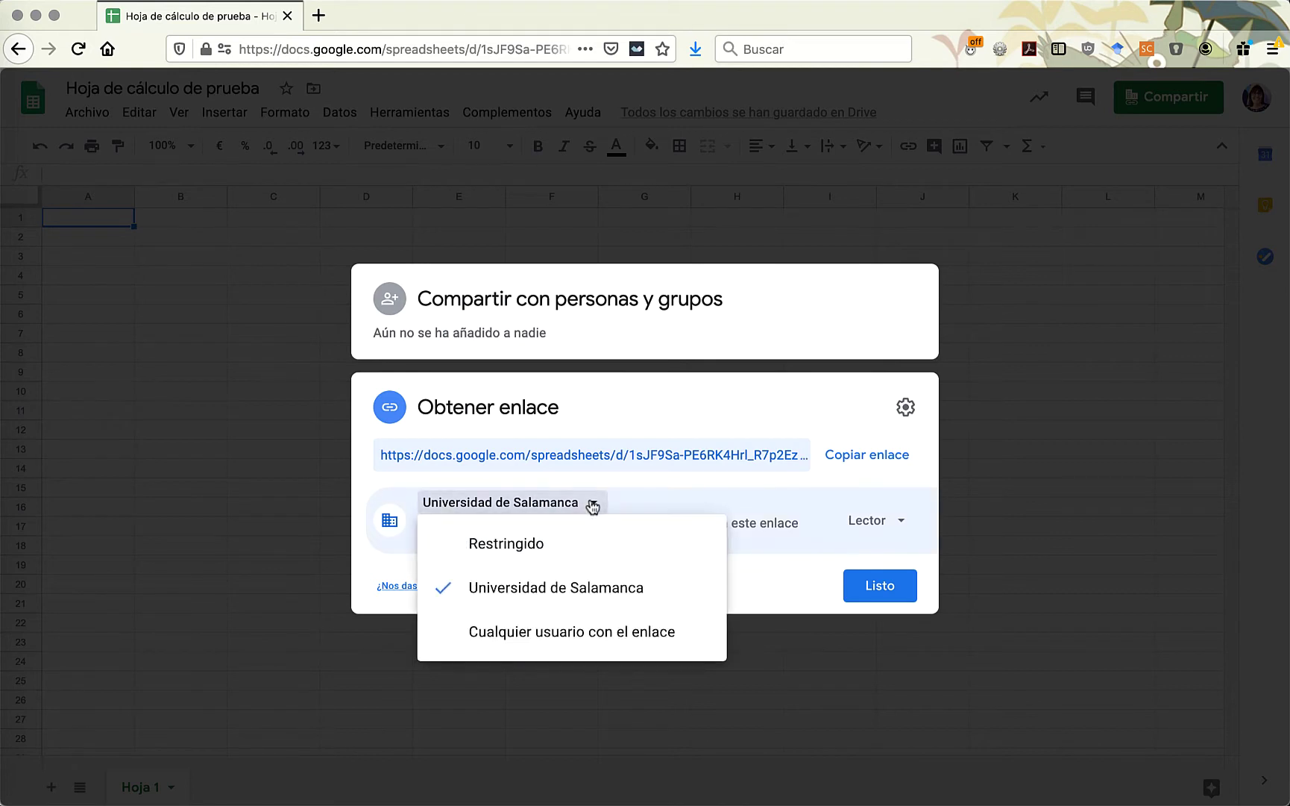
pyautogui.click(531, 633)
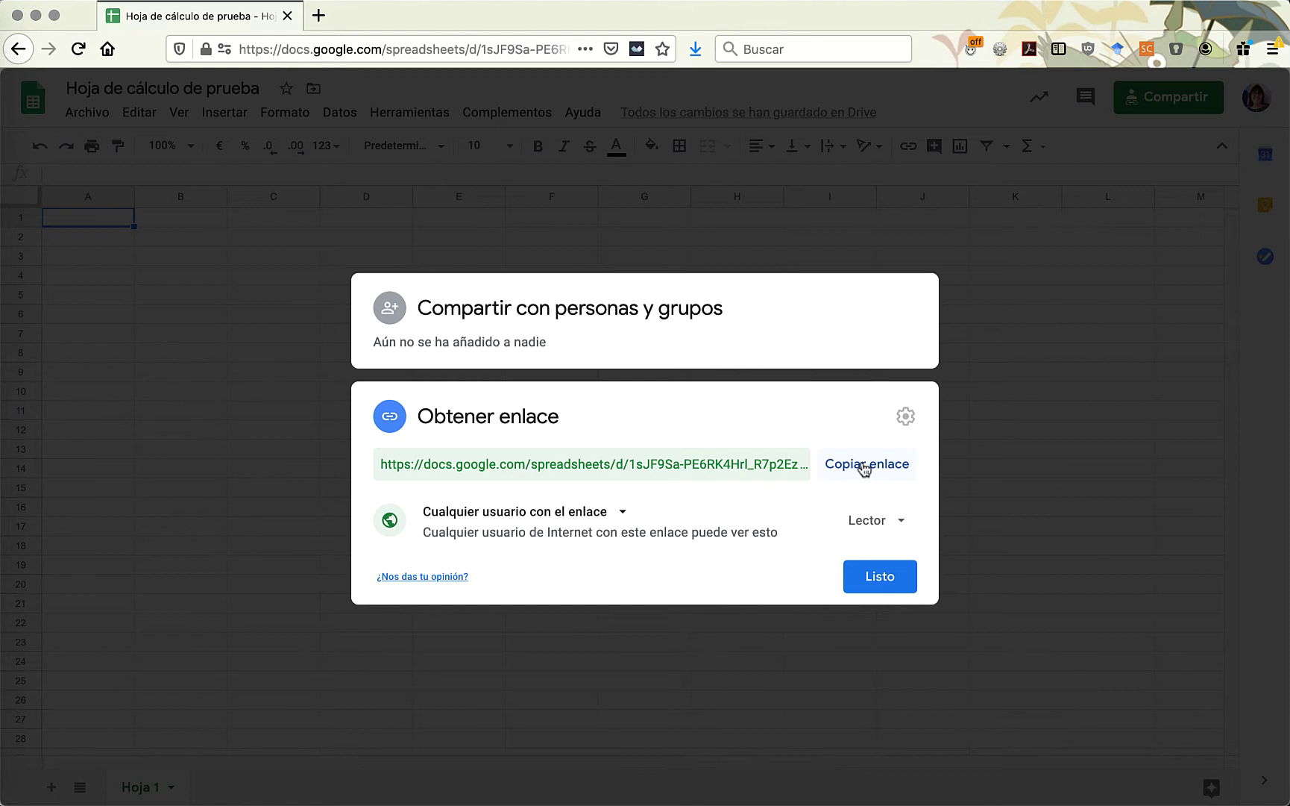
pyautogui.click(893, 583)
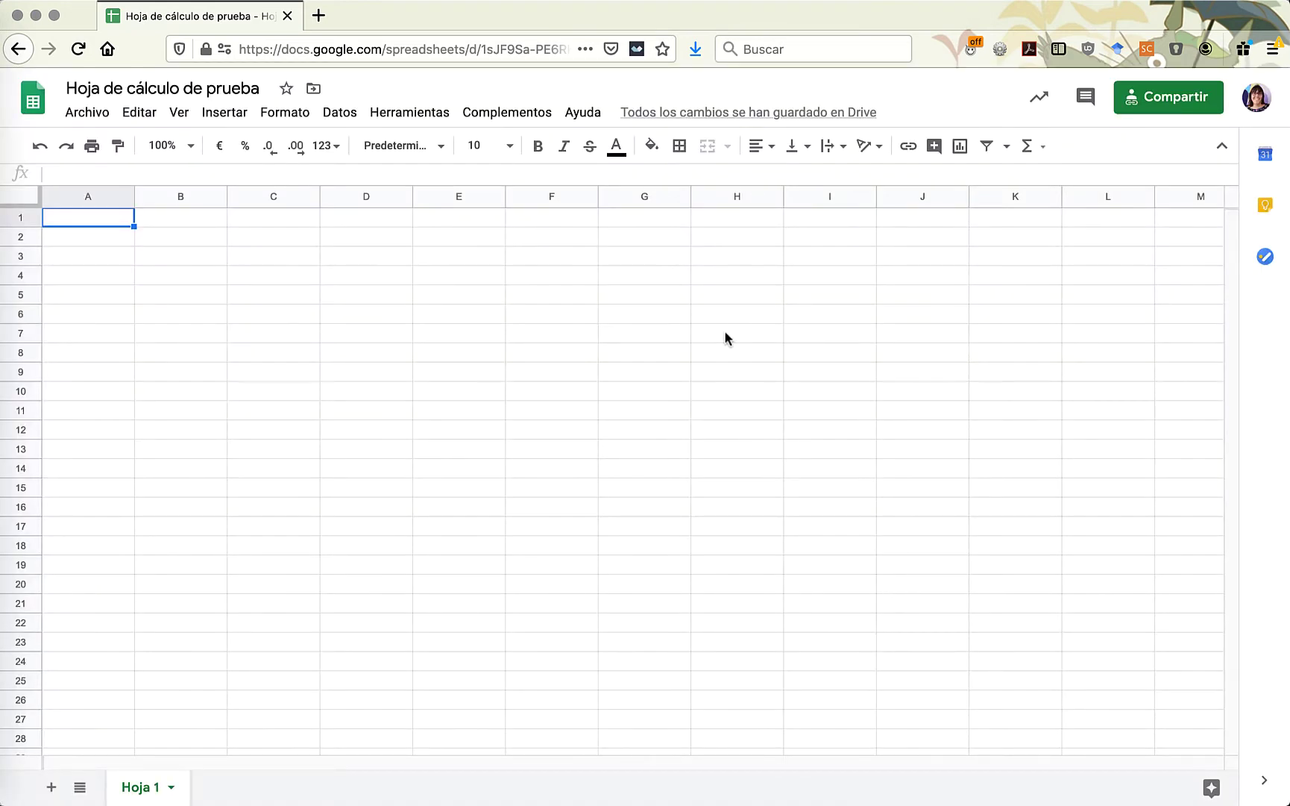
pyautogui.click(615, 269)
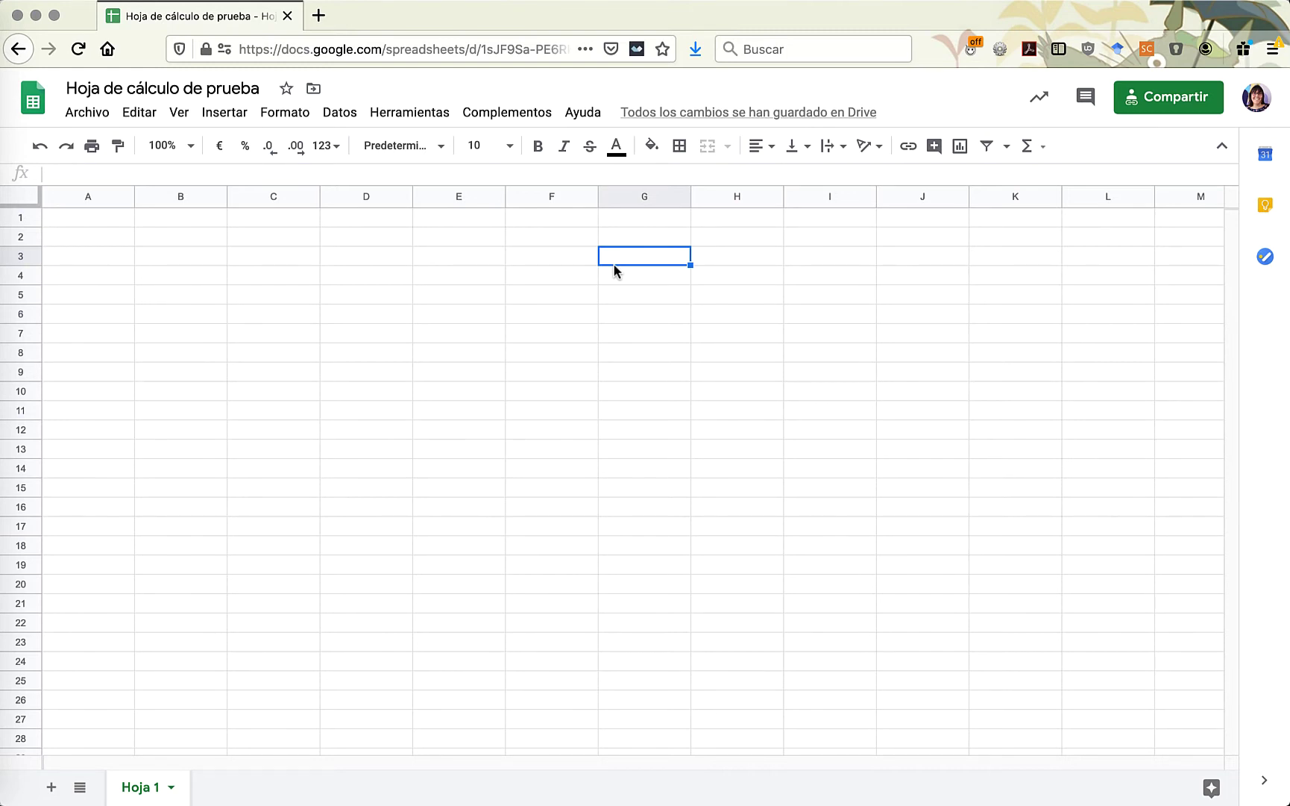
# - Move the spreadsheet to the Competencias Ayuntamiento folder inside Docencia
pyautogui.click(314, 90)
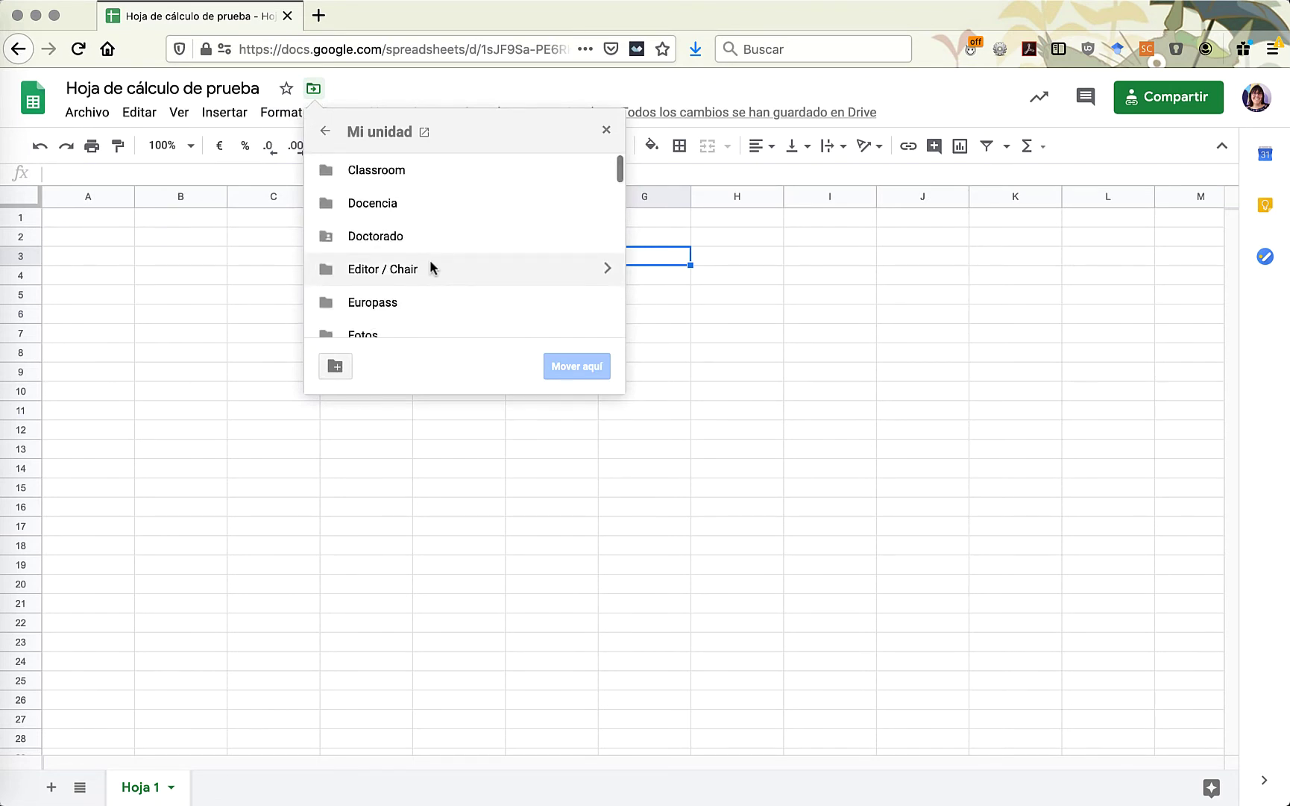
pyautogui.click(604, 206)
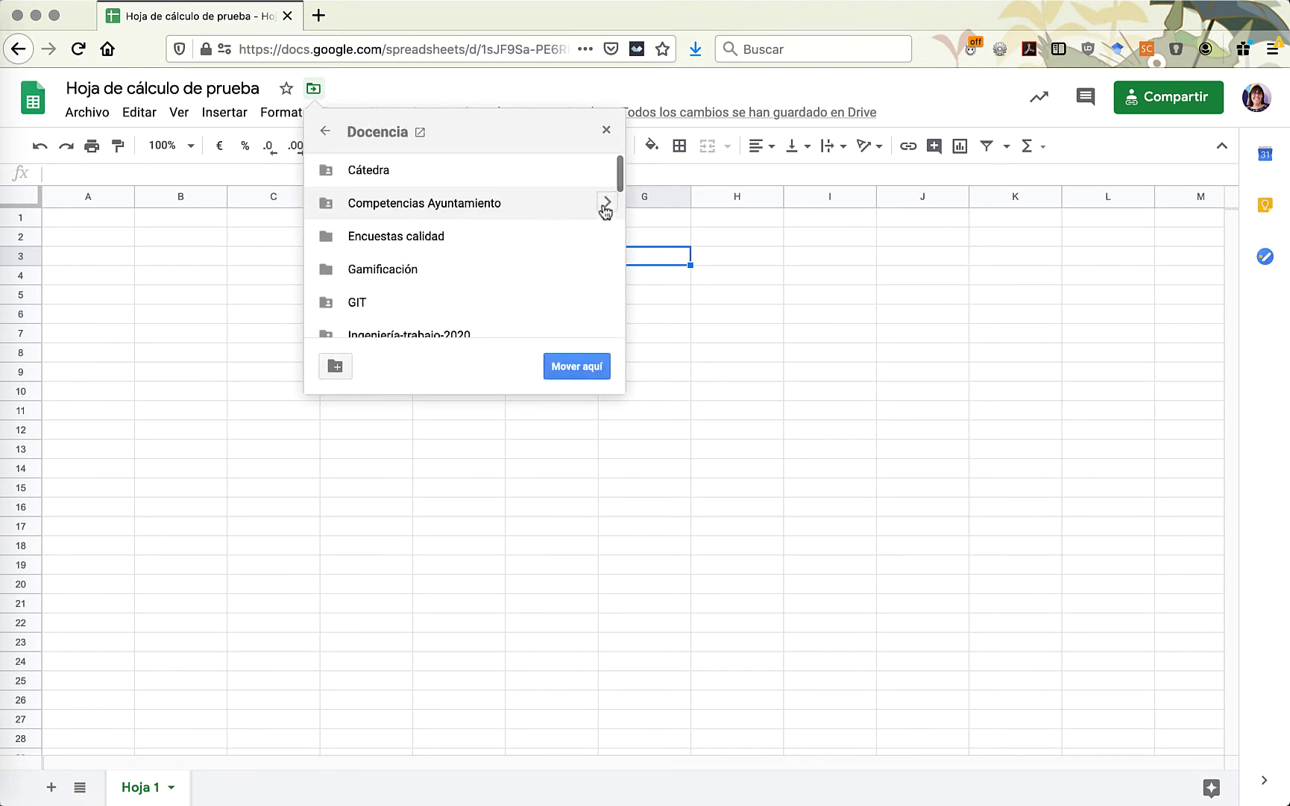
pyautogui.click(588, 206)
pyautogui.click(575, 366)
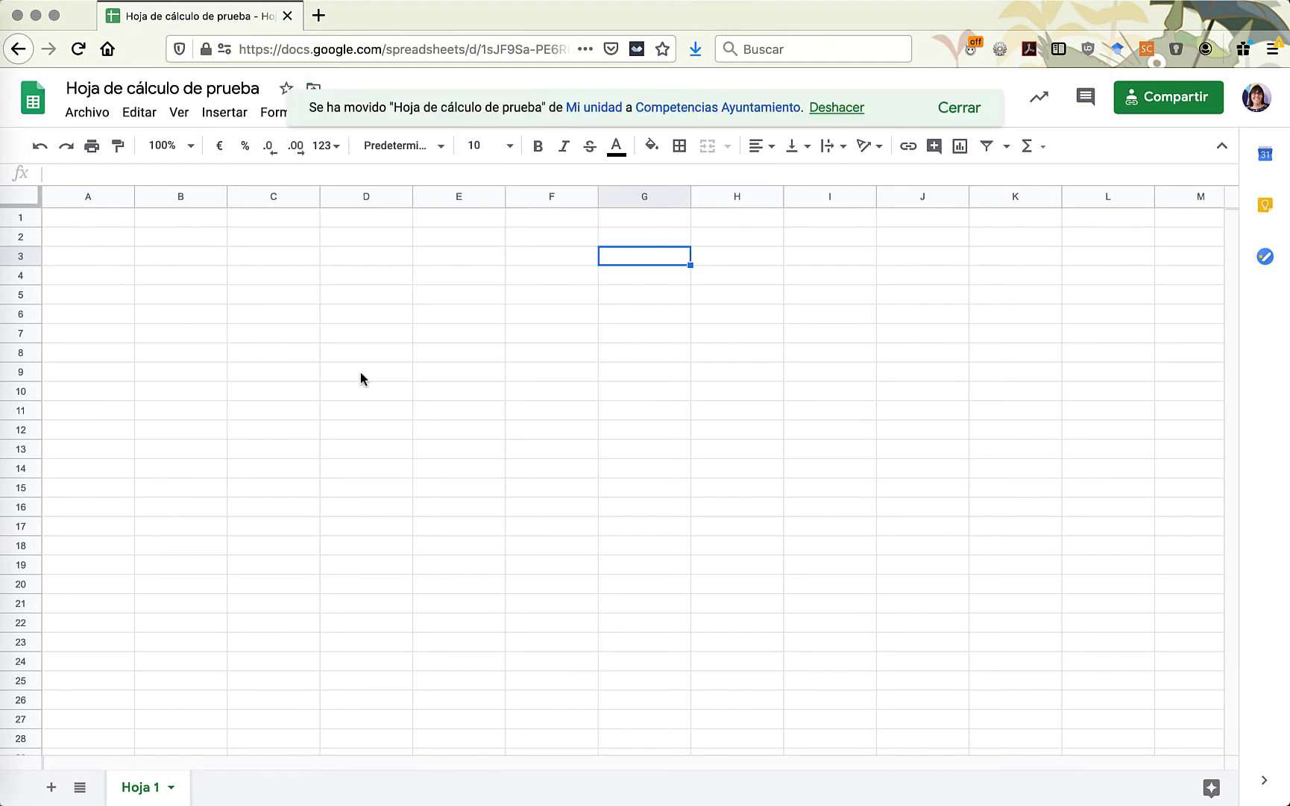
pyautogui.click(562, 278)
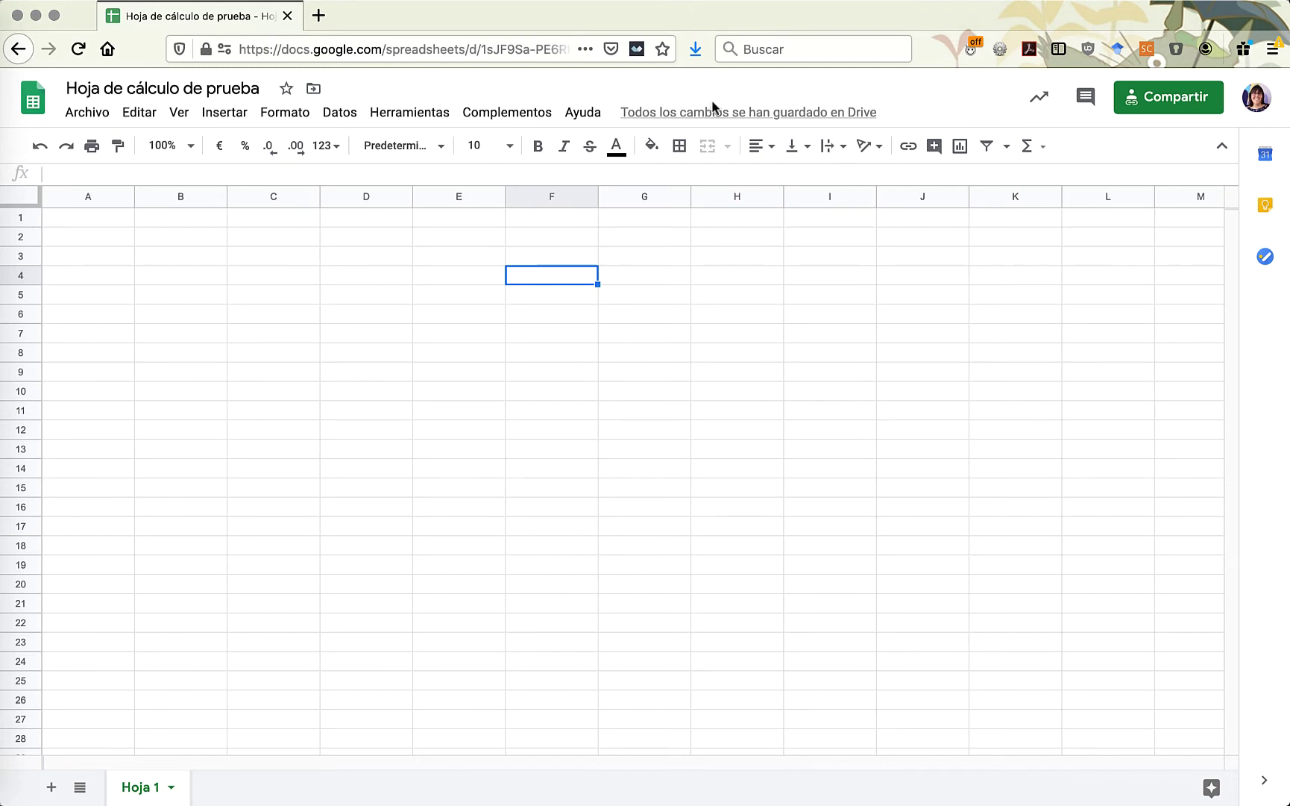
# - View the spreadsheet's version history and return to the sheet
pyautogui.click(796, 114)
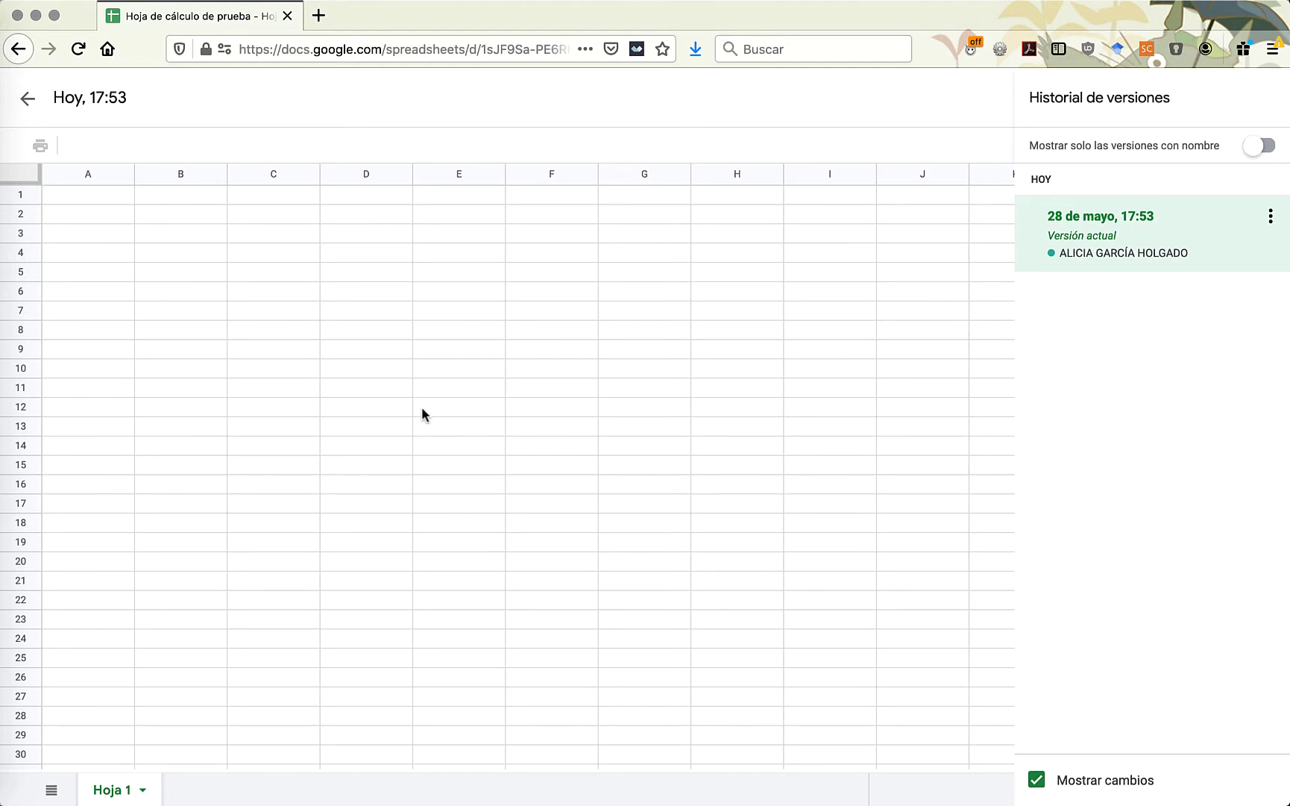
pyautogui.click(28, 98)
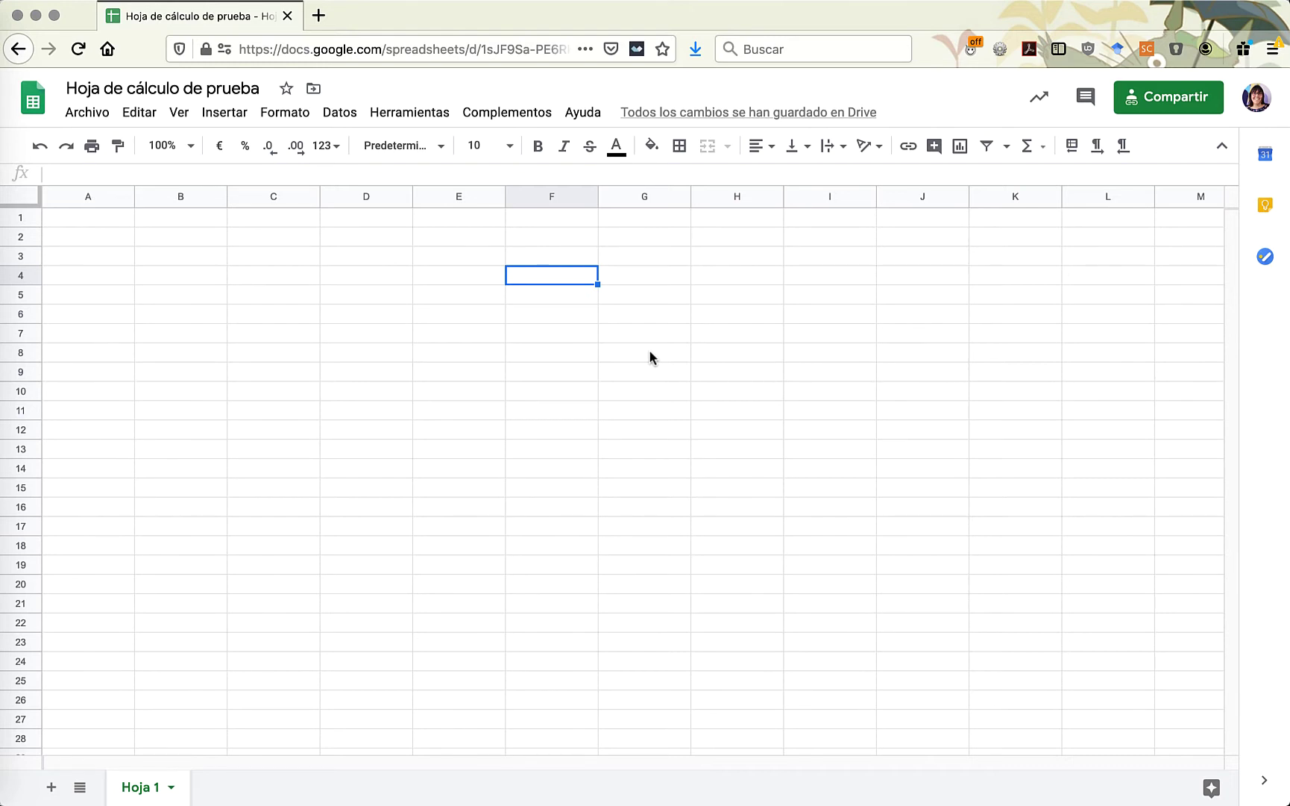
# - Move the empty column F to position C, and move it on to position J
pyautogui.click(552, 194)
pyautogui.moveTo(552, 194); pyautogui.dragTo(270, 196)
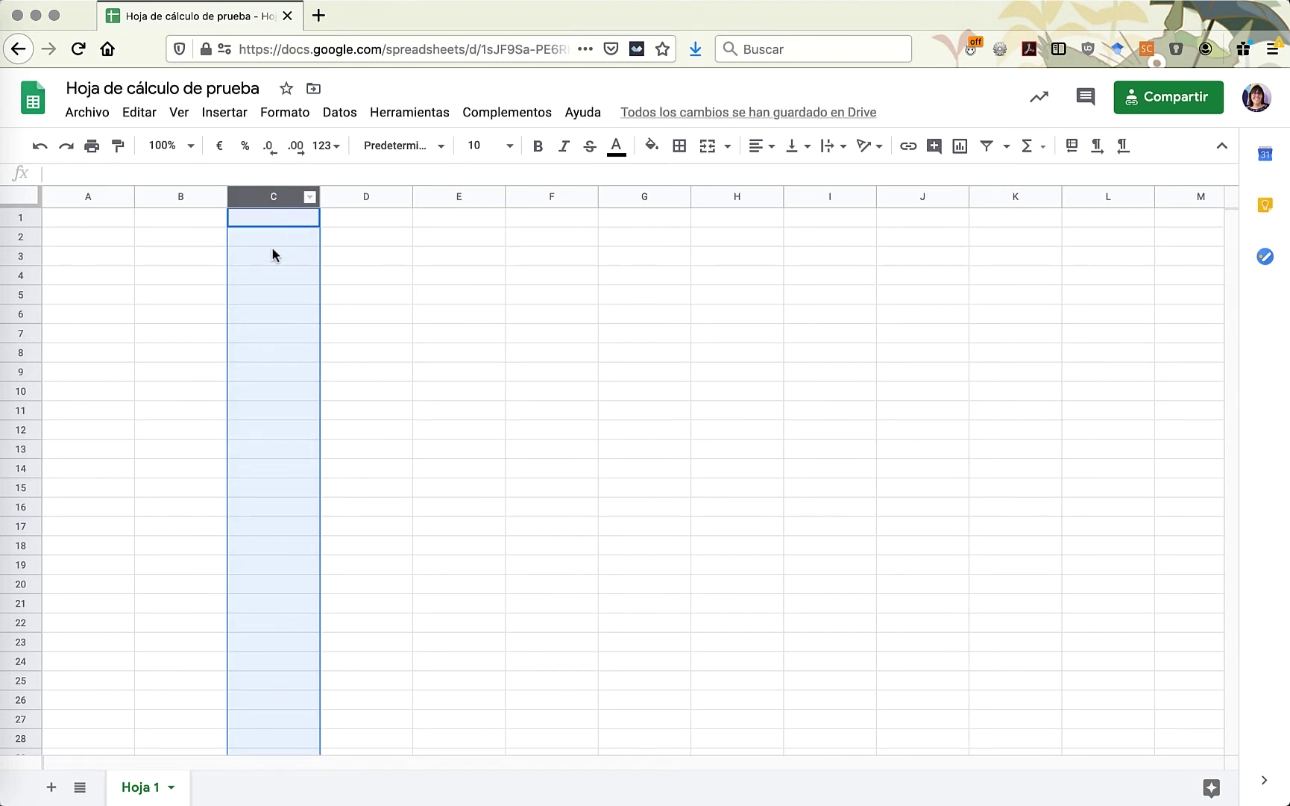
pyautogui.moveTo(276, 184); pyautogui.dragTo(896, 224)
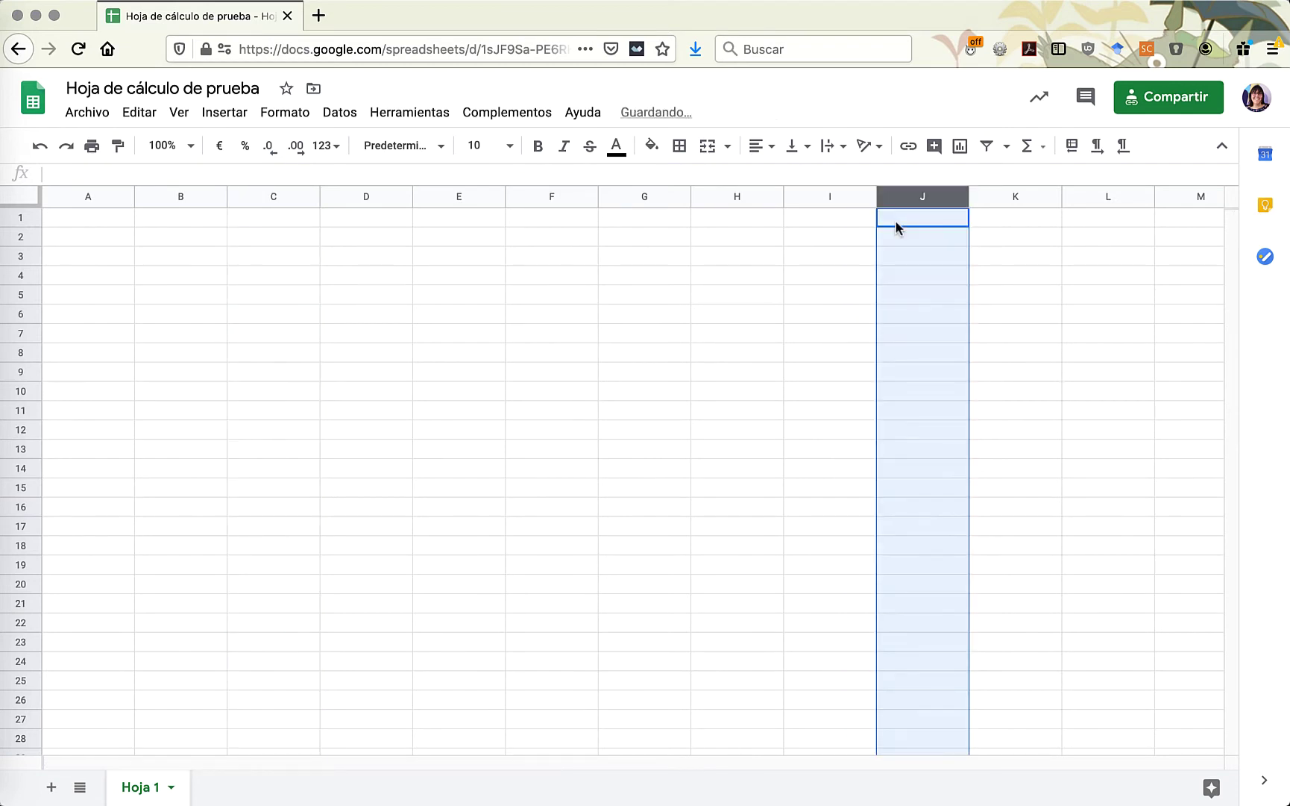
# - Move the empty row 12 up to position 5
pyautogui.click(18, 430)
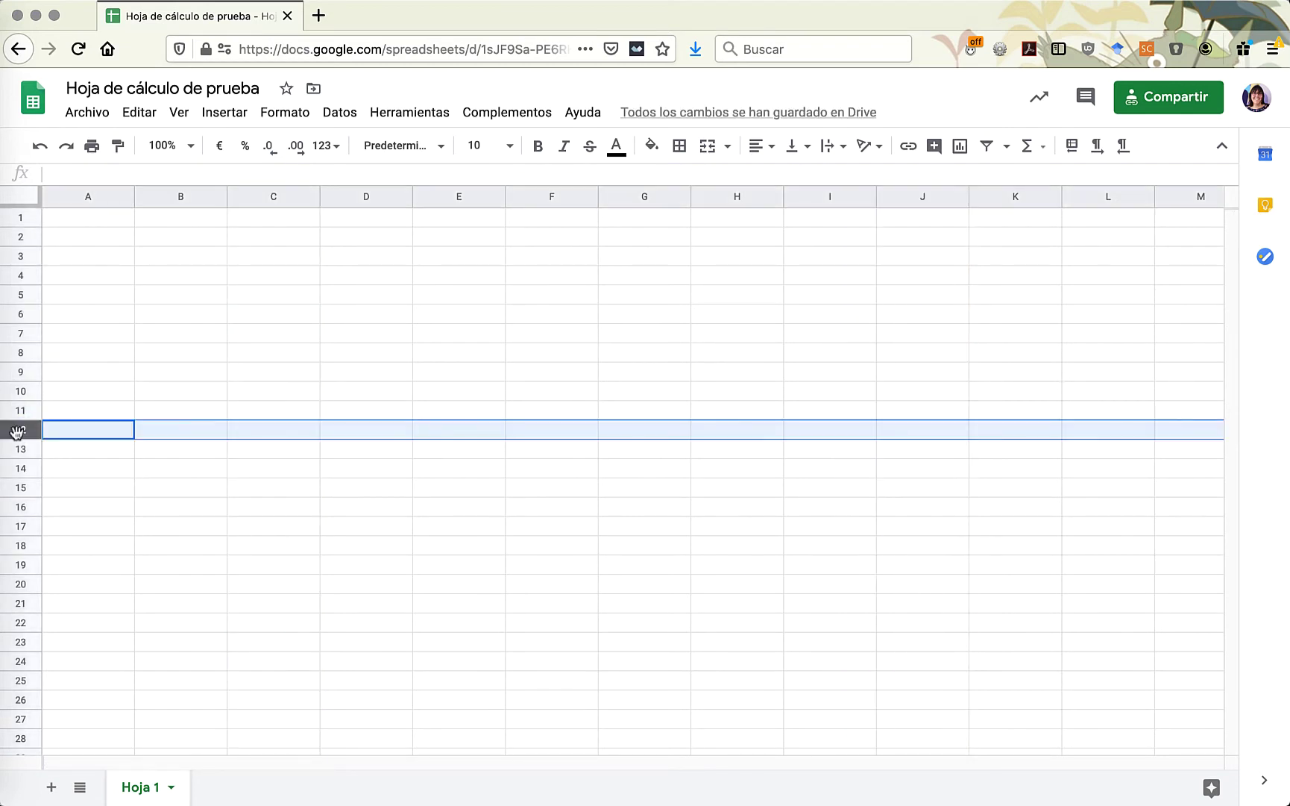
pyautogui.moveTo(18, 430); pyautogui.dragTo(27, 301)
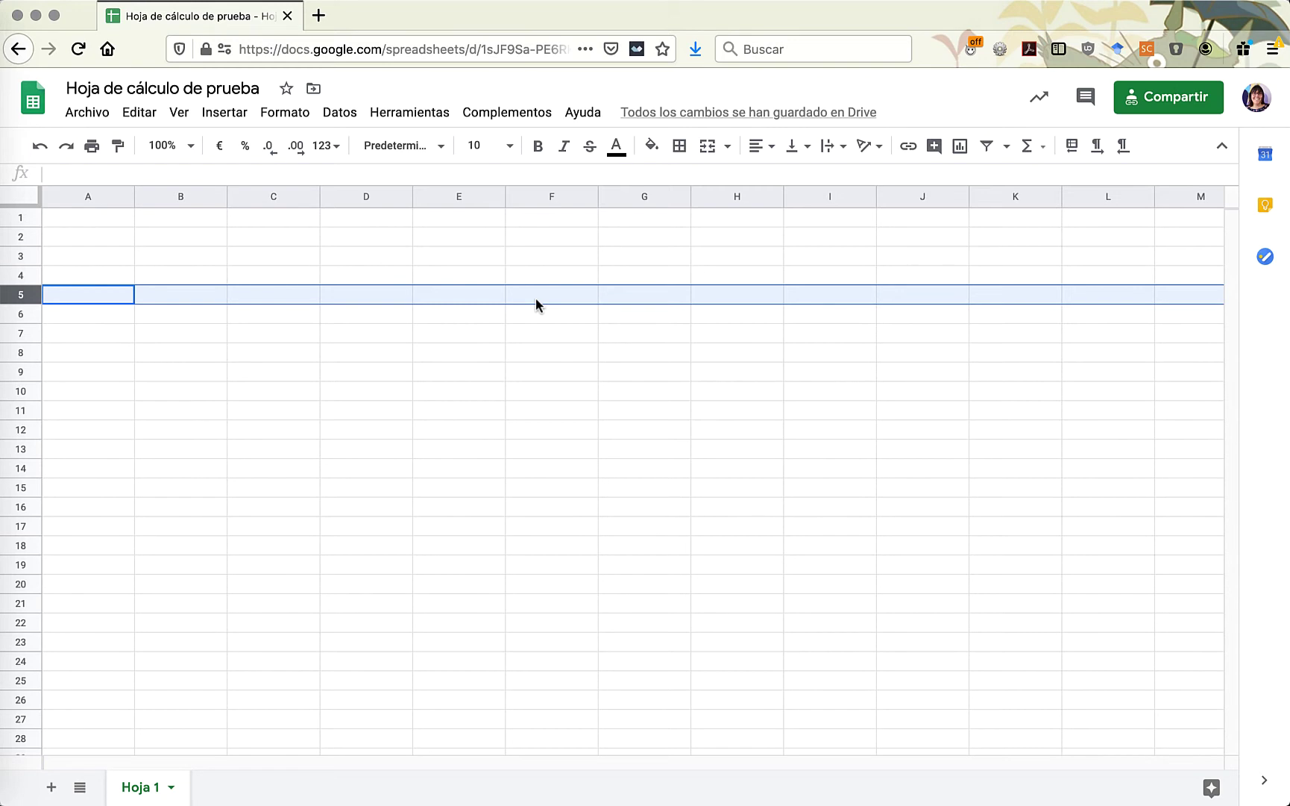
# - Delete the unused columns H through Z from the sheet
pyautogui.click(722, 195)
pyautogui.hscroll(15, 757, 222)
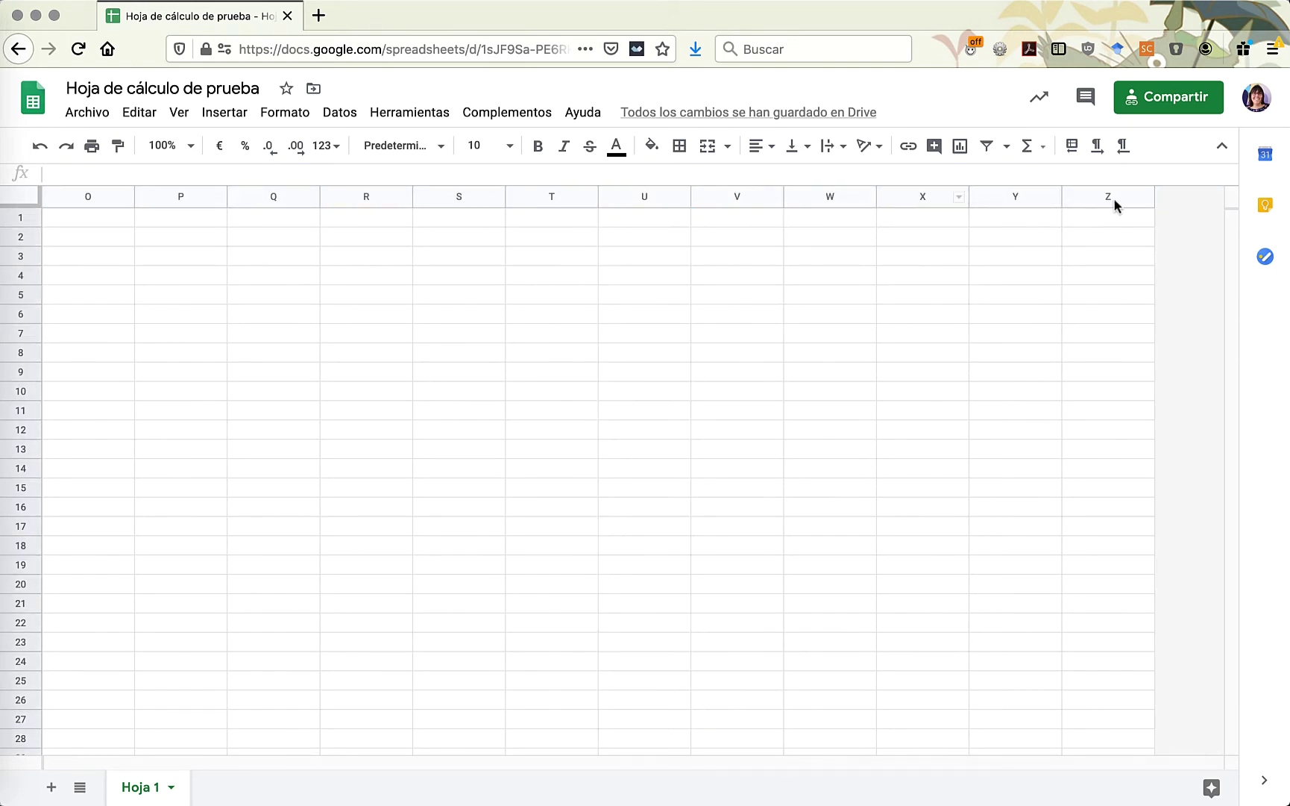
pyautogui.keyDown('shift'); pyautogui.click(1115, 202); pyautogui.keyUp('shift')
pyautogui.rightClick(1014, 200)
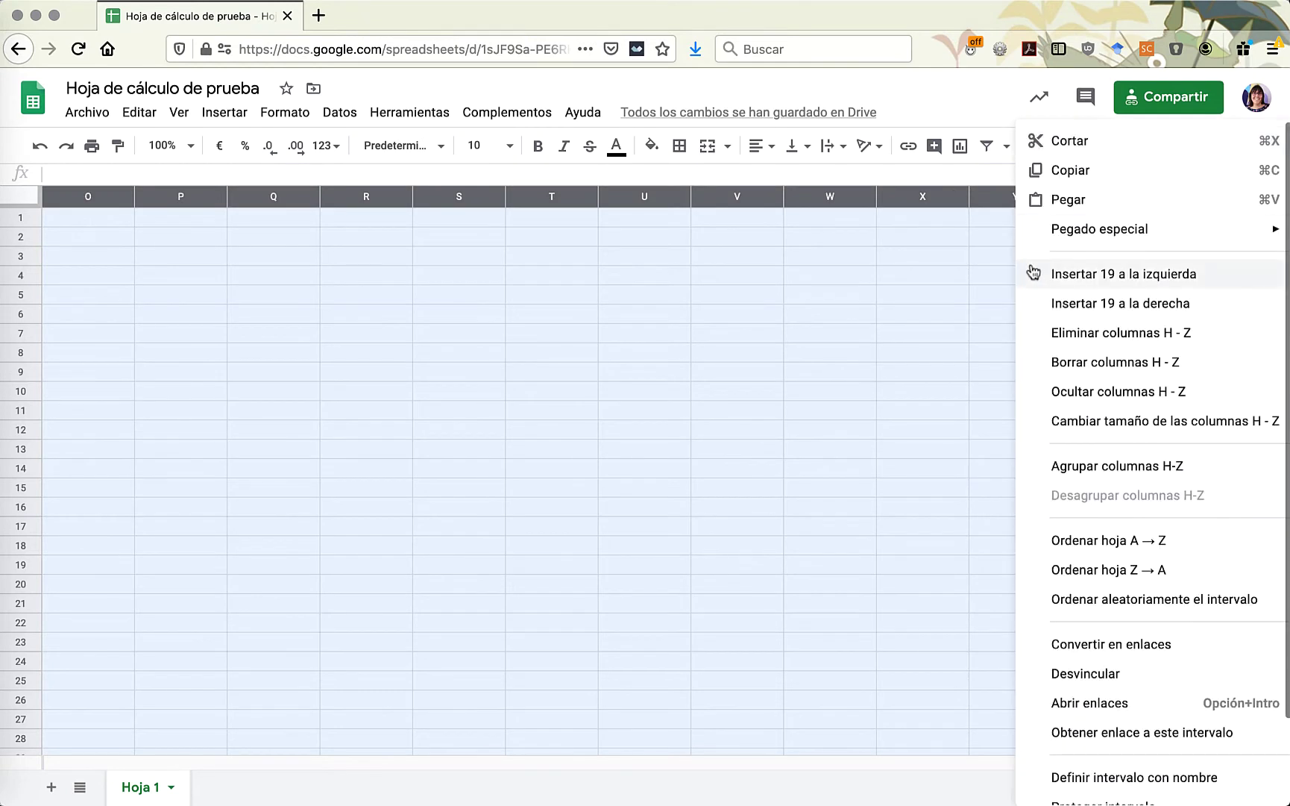
pyautogui.click(1065, 343)
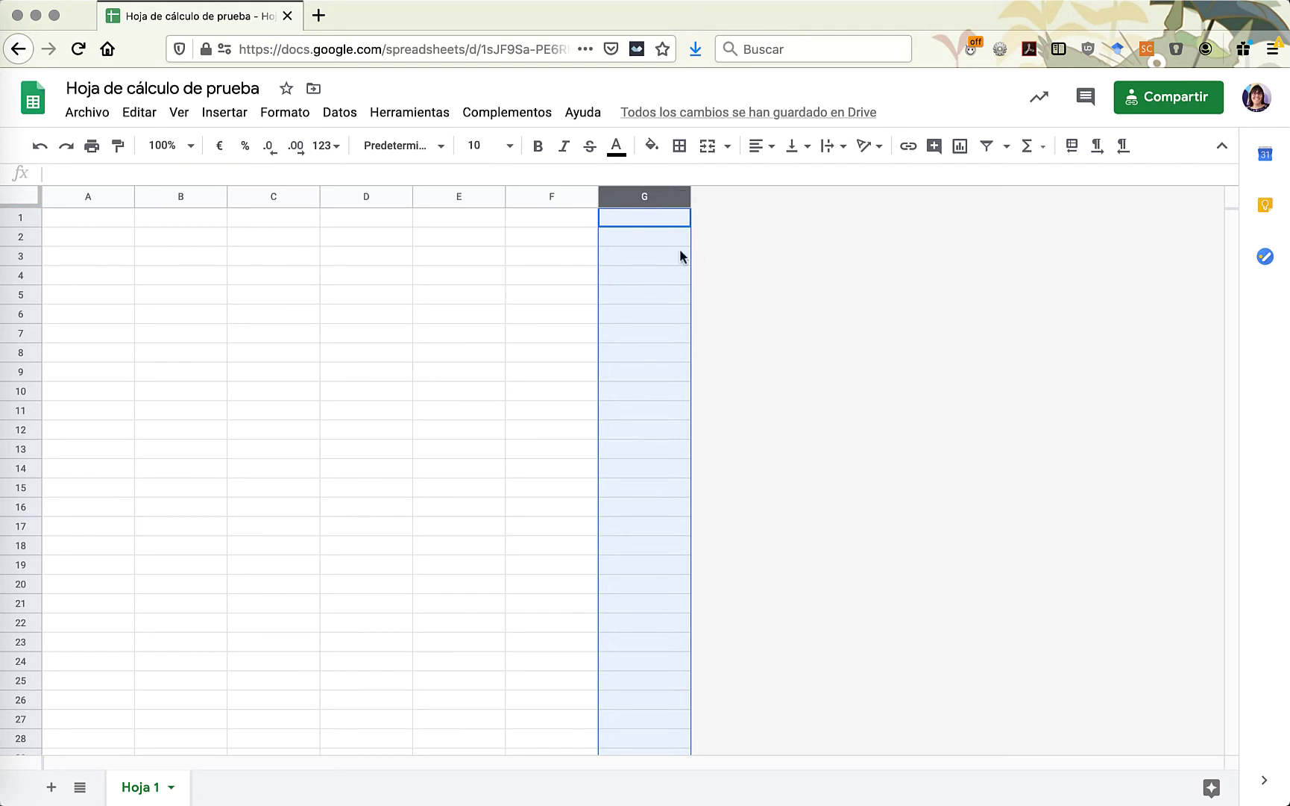
# - Delete rows 450 through 1000 from the end of the sheet
pyautogui.scroll(-9, 88, 596)
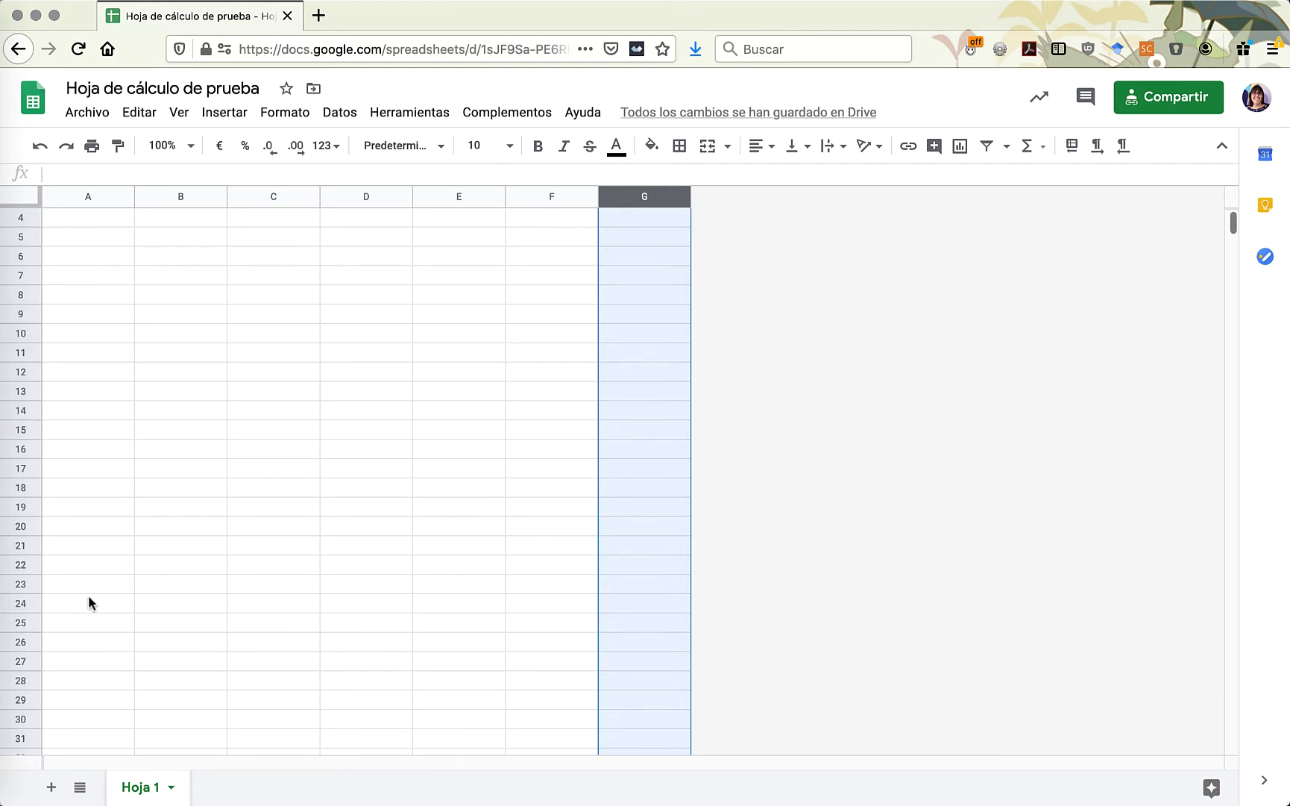
pyautogui.scroll(-20, 88, 597)
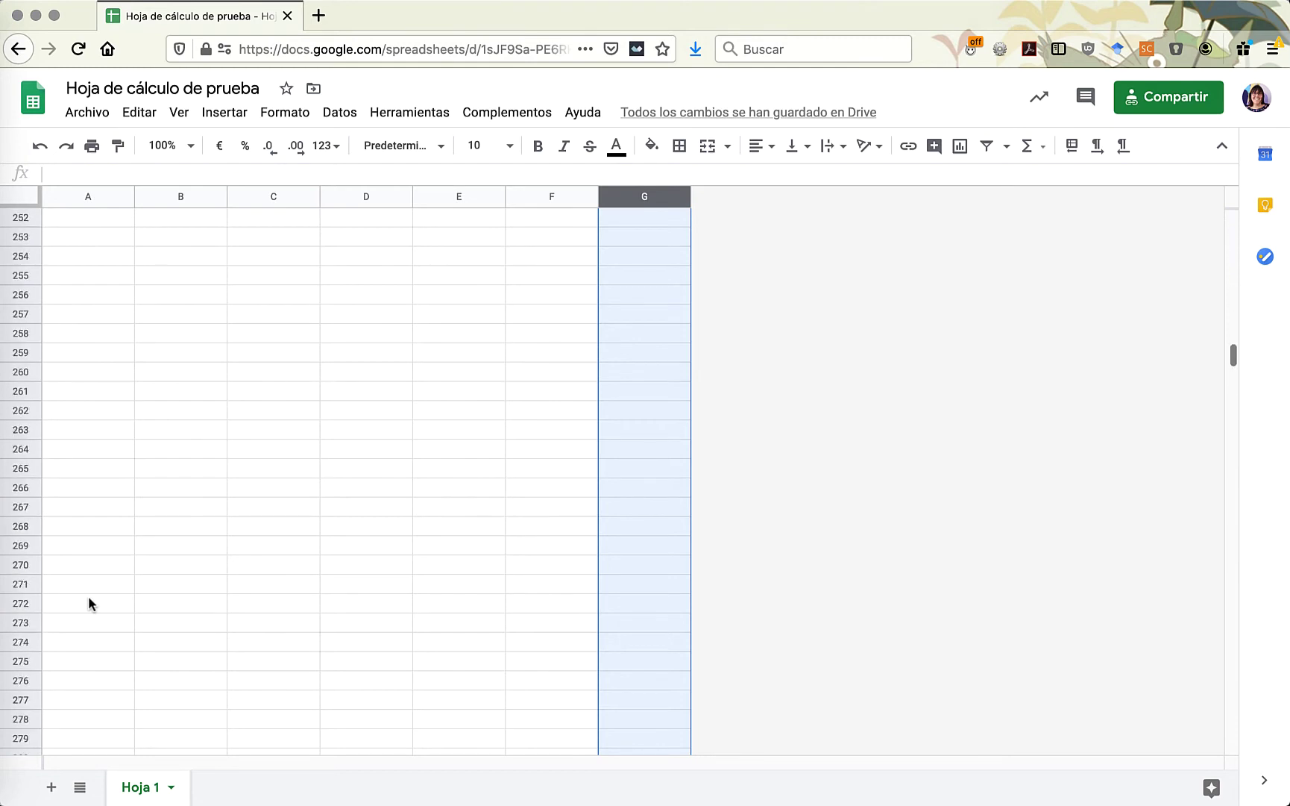
pyautogui.click(20, 698)
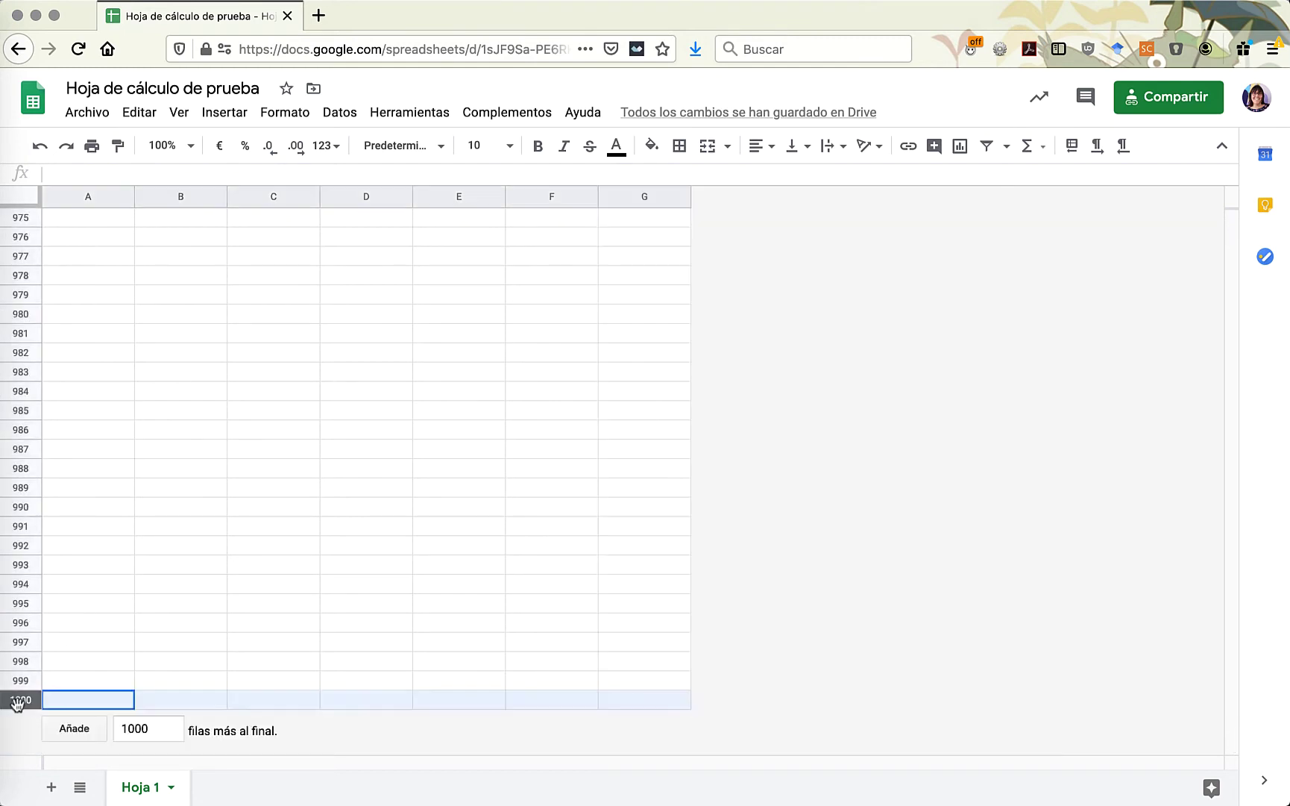
pyautogui.scroll(20, 99, 567)
pyautogui.scroll(20, 98, 567)
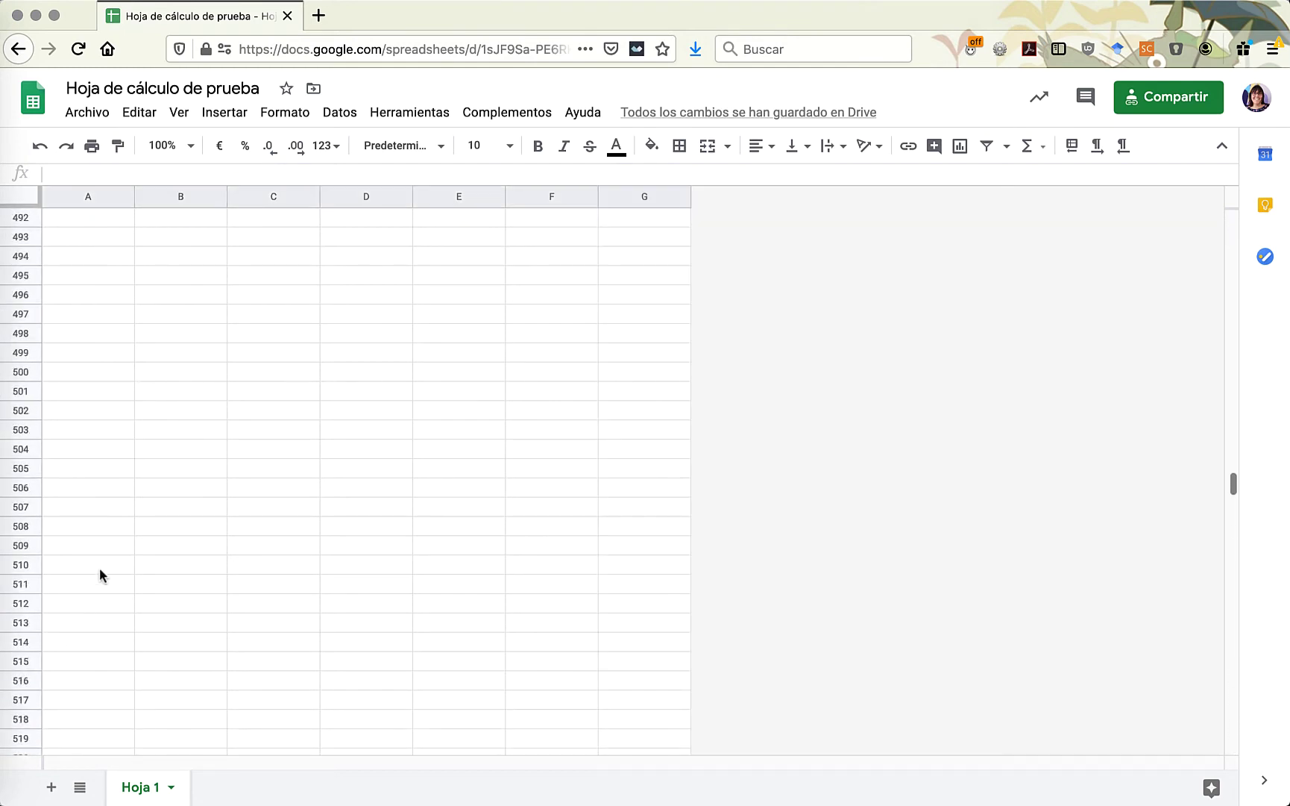
pyautogui.scroll(6, 24, 289)
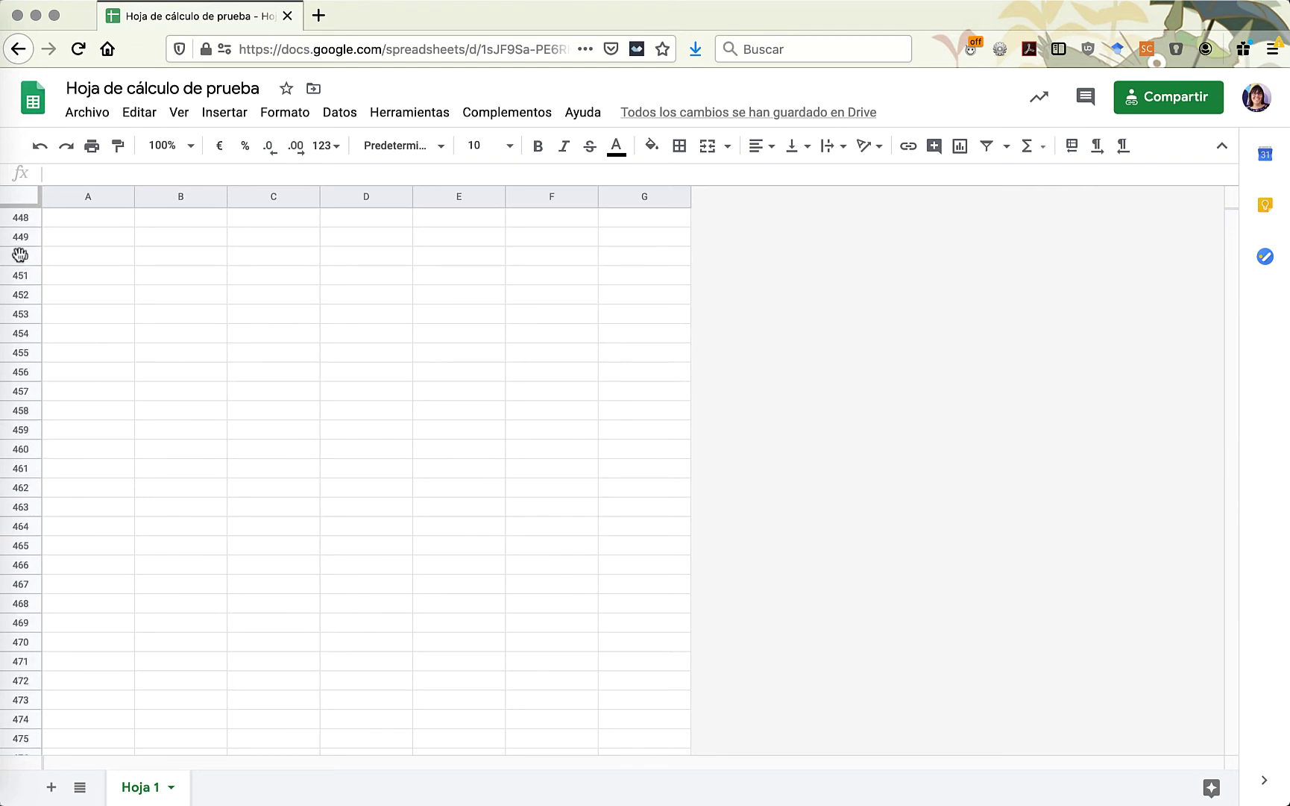
pyautogui.keyDown('shift'); pyautogui.click(20, 256); pyautogui.keyUp('shift')
pyautogui.rightClick(20, 258)
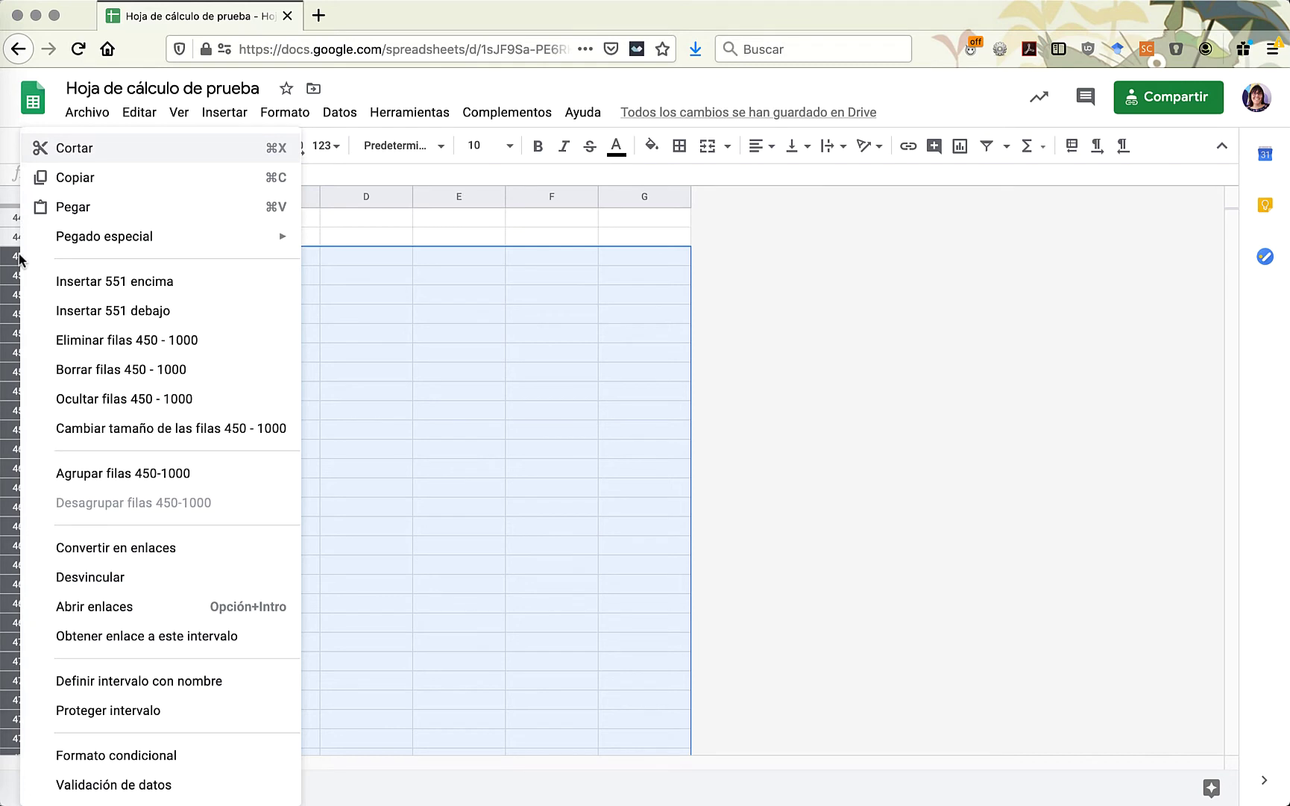
pyautogui.click(186, 343)
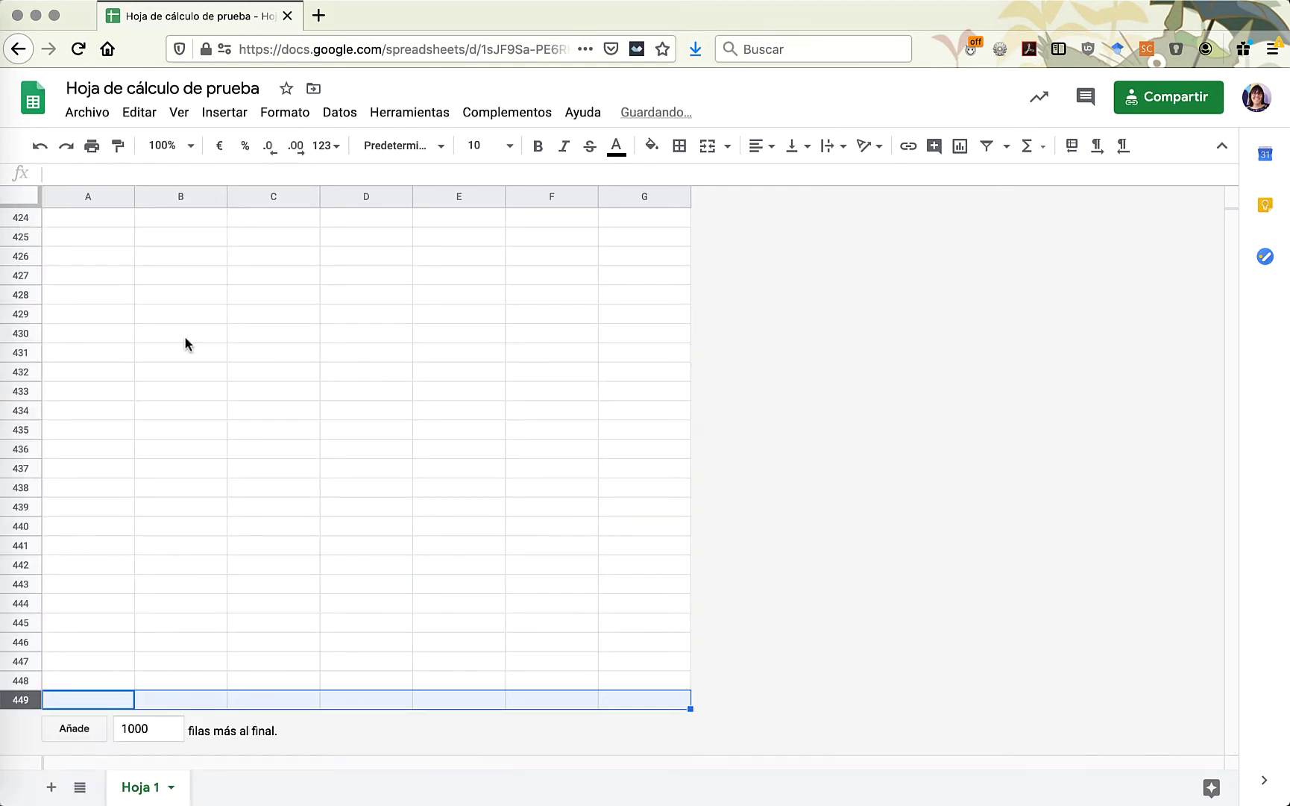
# - Examine the option for adding rows at the end and a cell's options for inserting rows and columns
pyautogui.click(184, 526)
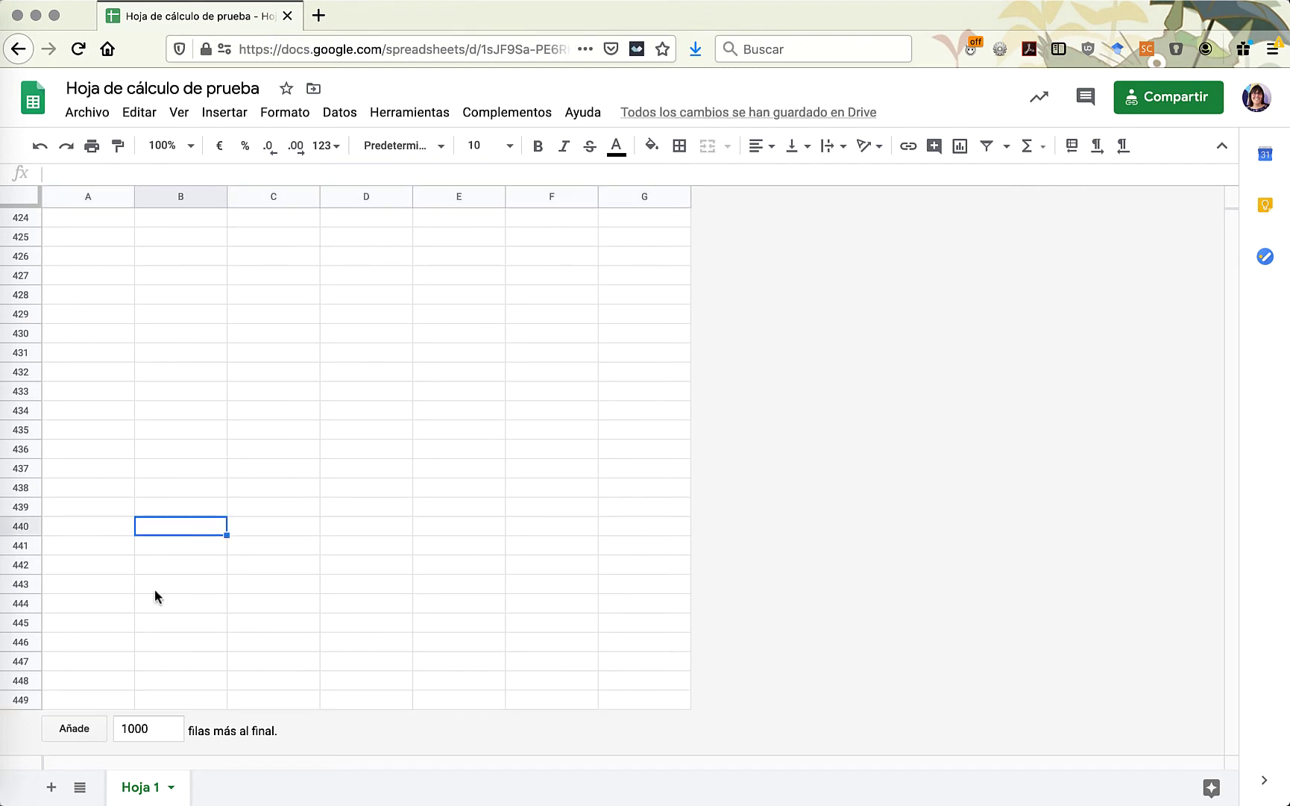
pyautogui.click(155, 726)
pyautogui.rightClick(656, 299)
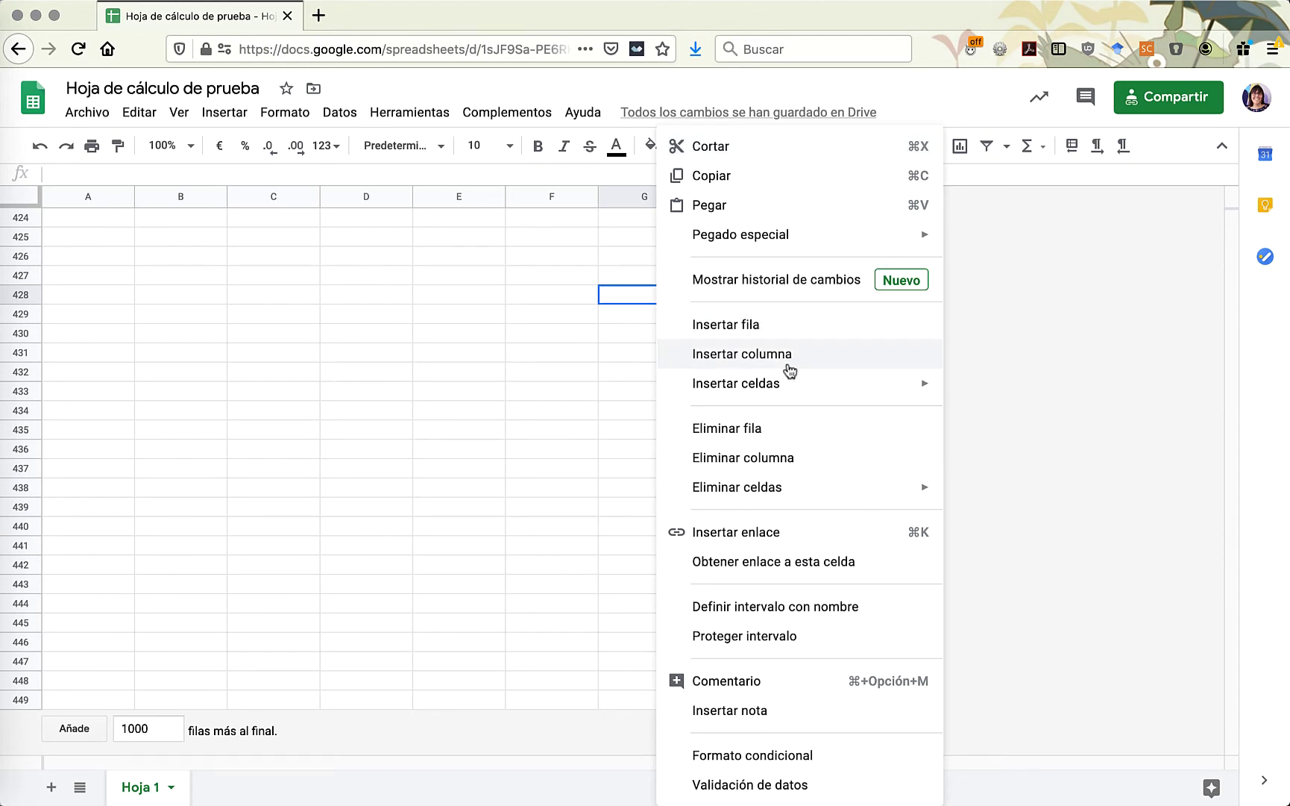
pyautogui.click(581, 294)
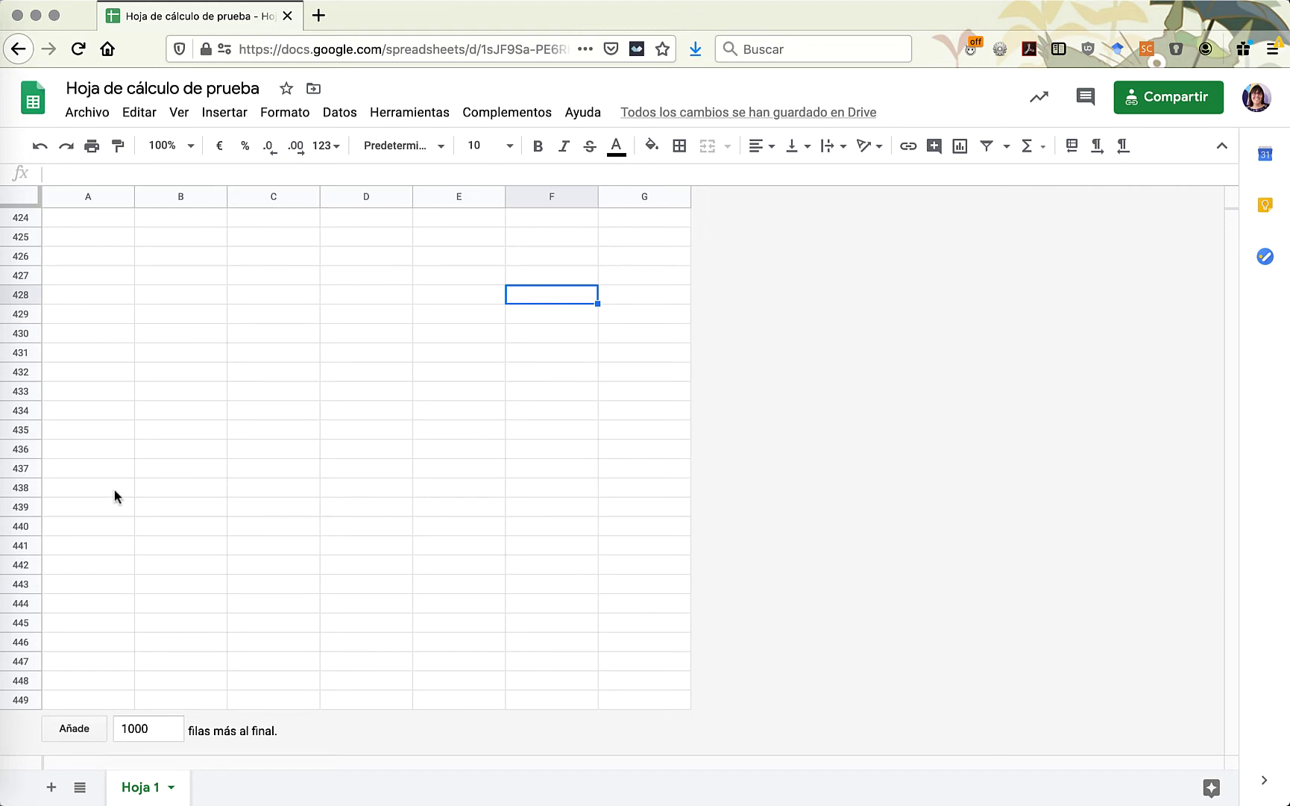
# - Add a second sheet to the spreadsheet and view the list of its sheets
pyautogui.scroll(15, 84, 633)
pyautogui.scroll(20, 83, 633)
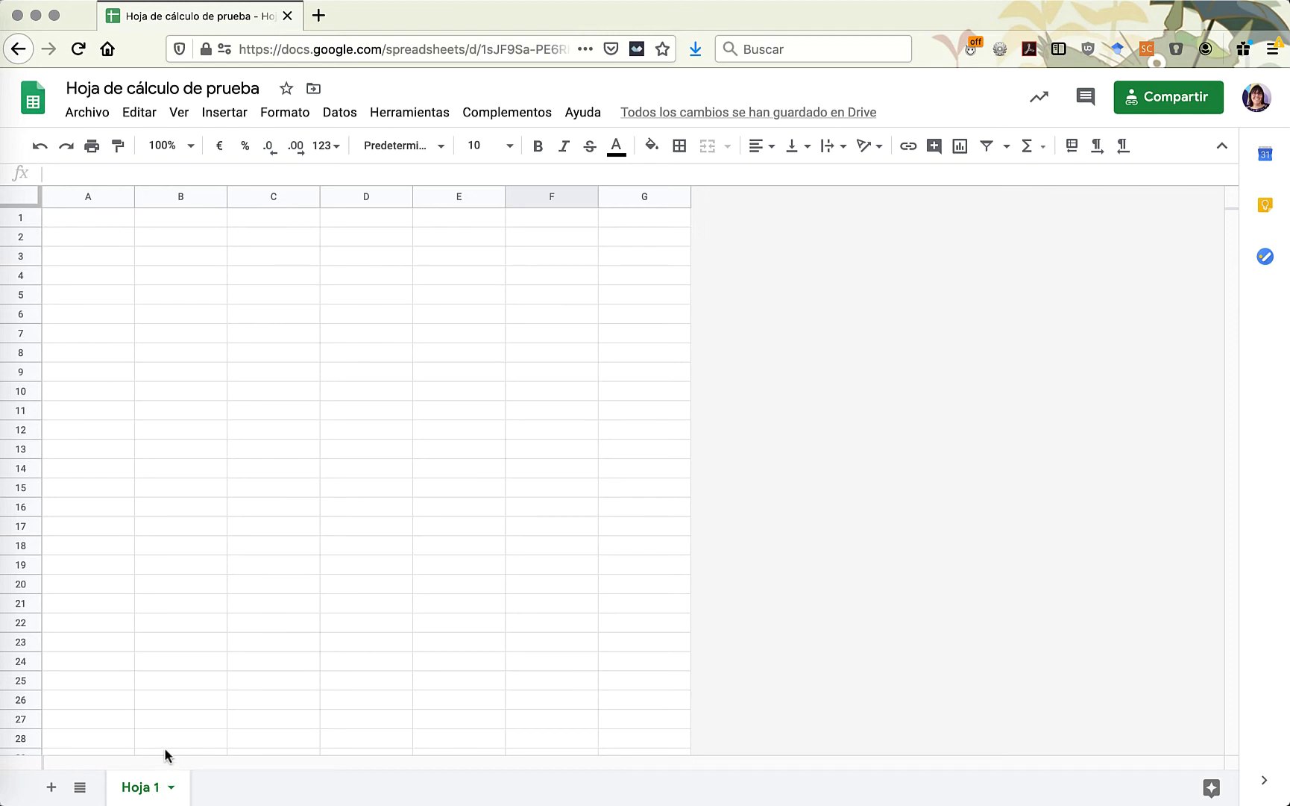
pyautogui.click(171, 790)
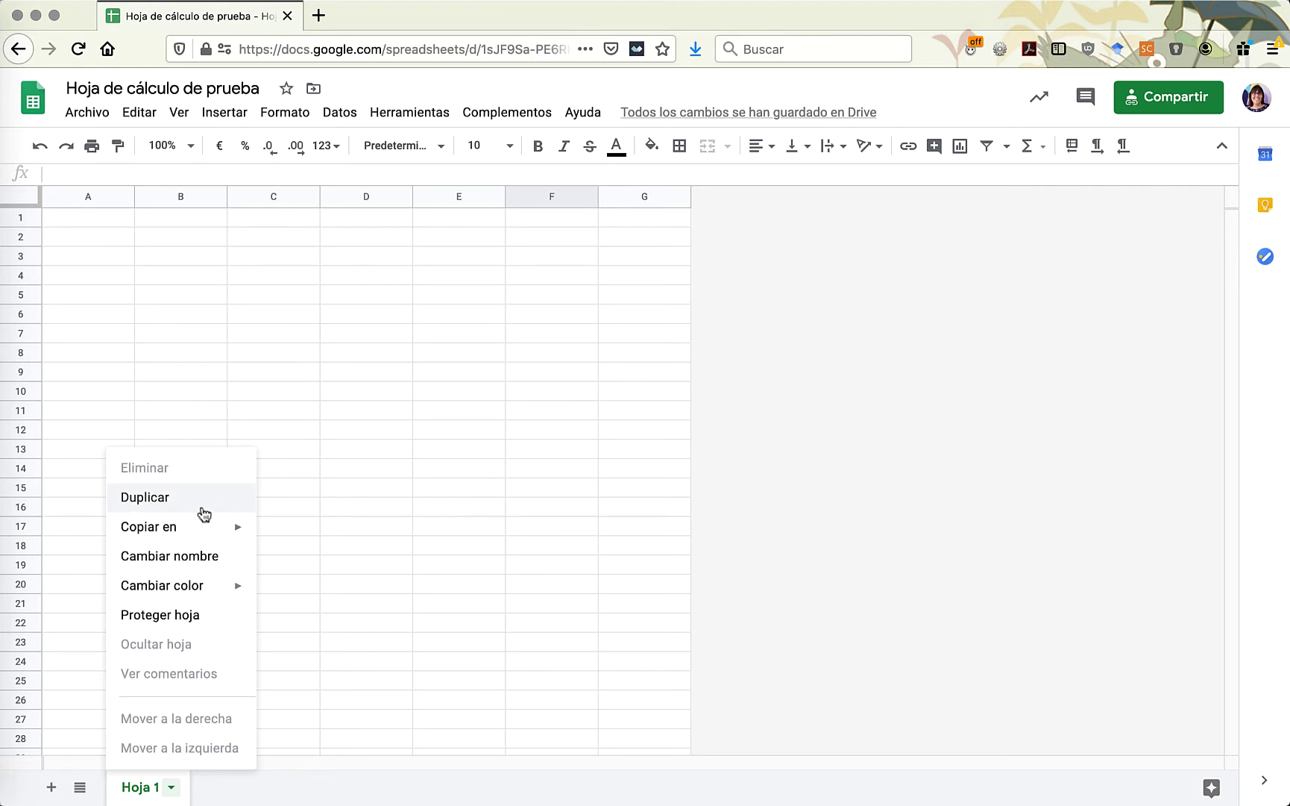
pyautogui.click(50, 792)
pyautogui.click(51, 794)
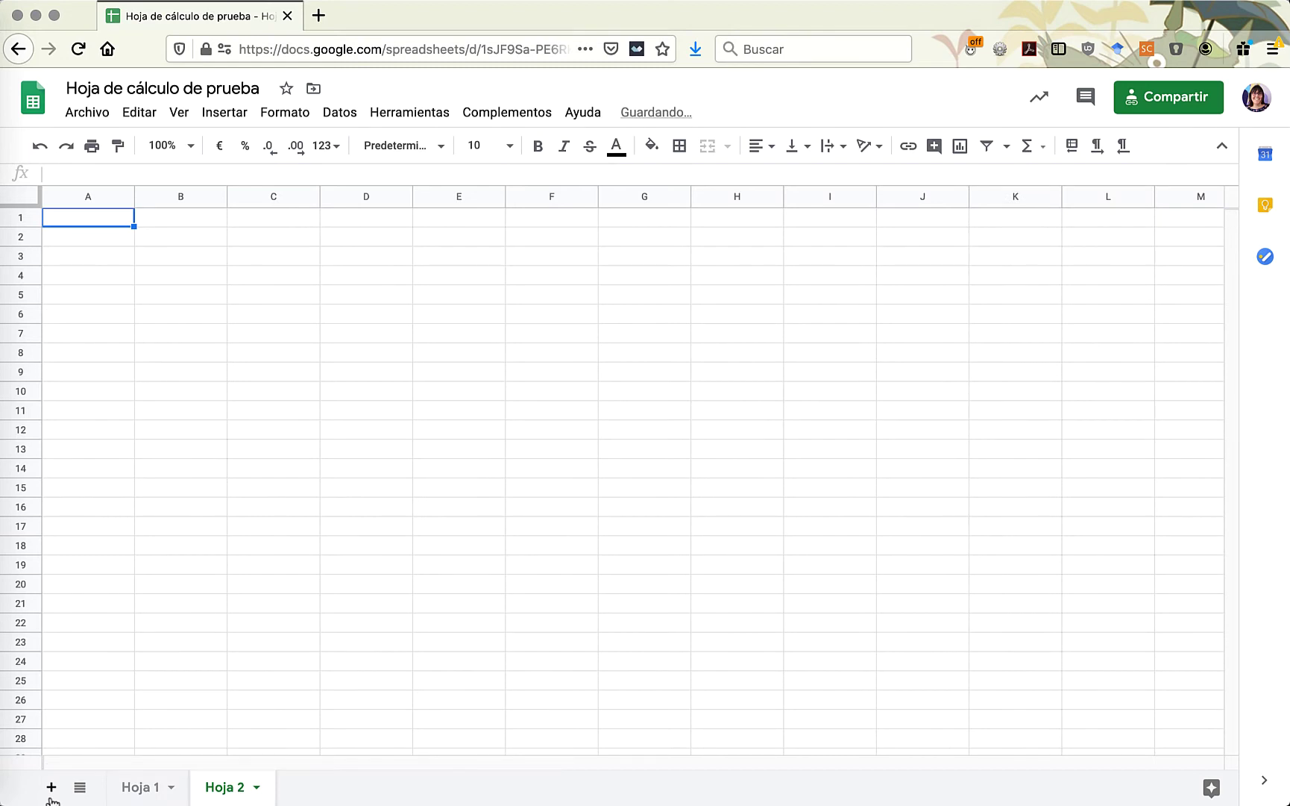
pyautogui.click(81, 788)
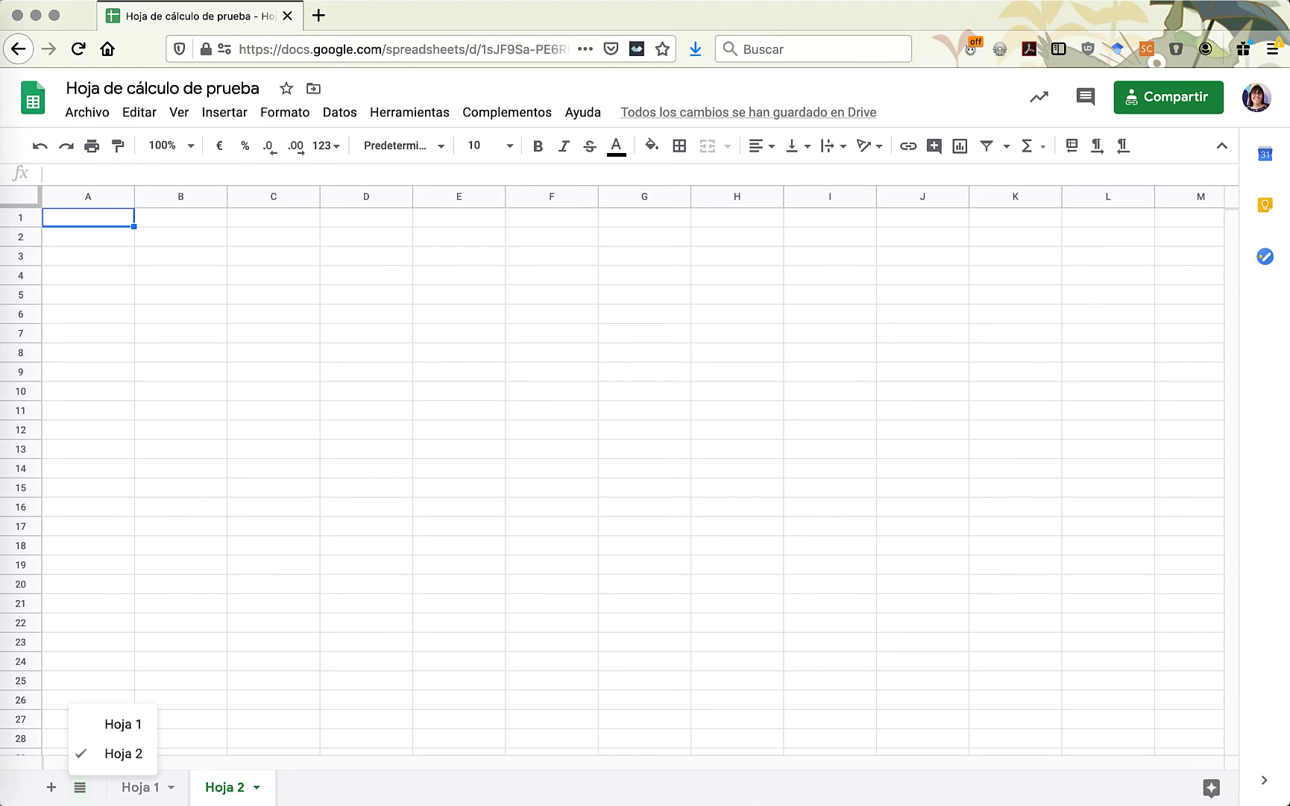
pyautogui.click(79, 787)
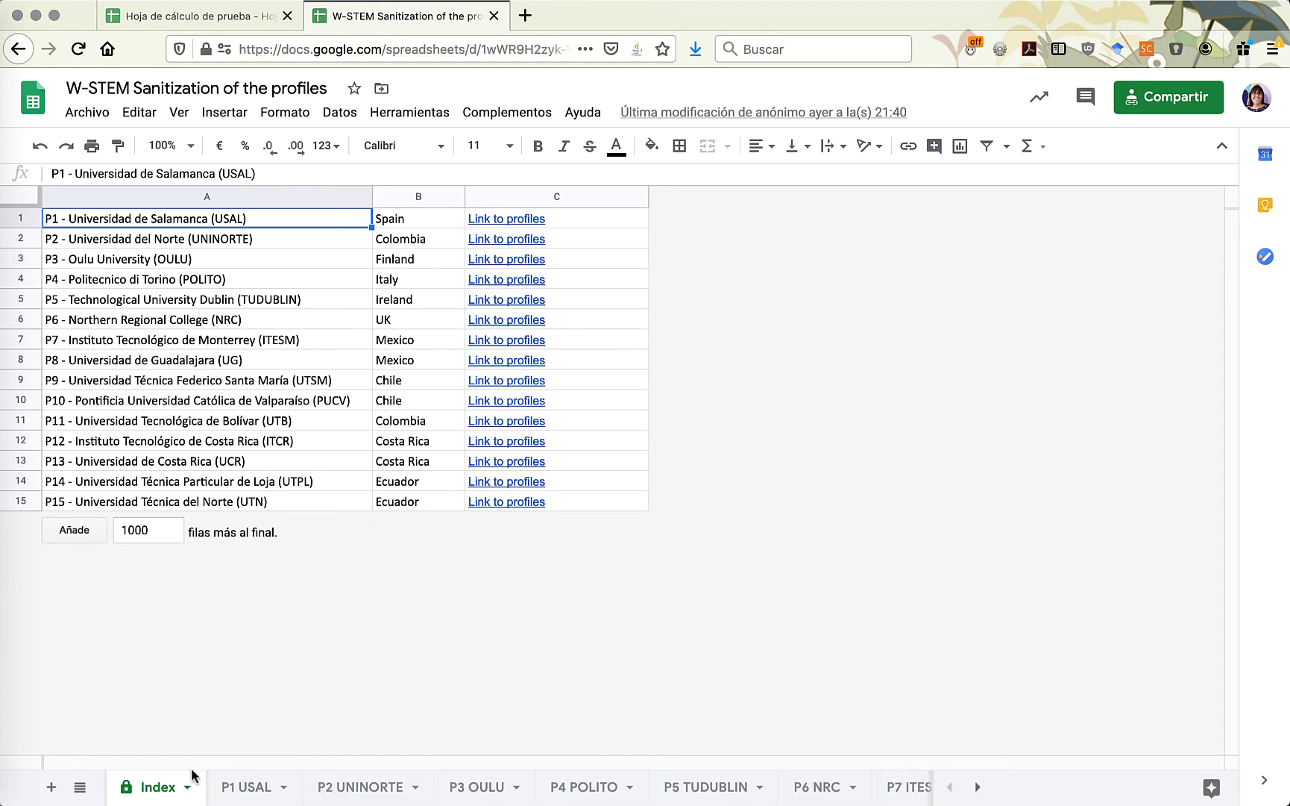
# - Link the Universidad de Salamanca text in cell A1 of the Index sheet to the P1 USAL sheet
pyautogui.click(522, 220)
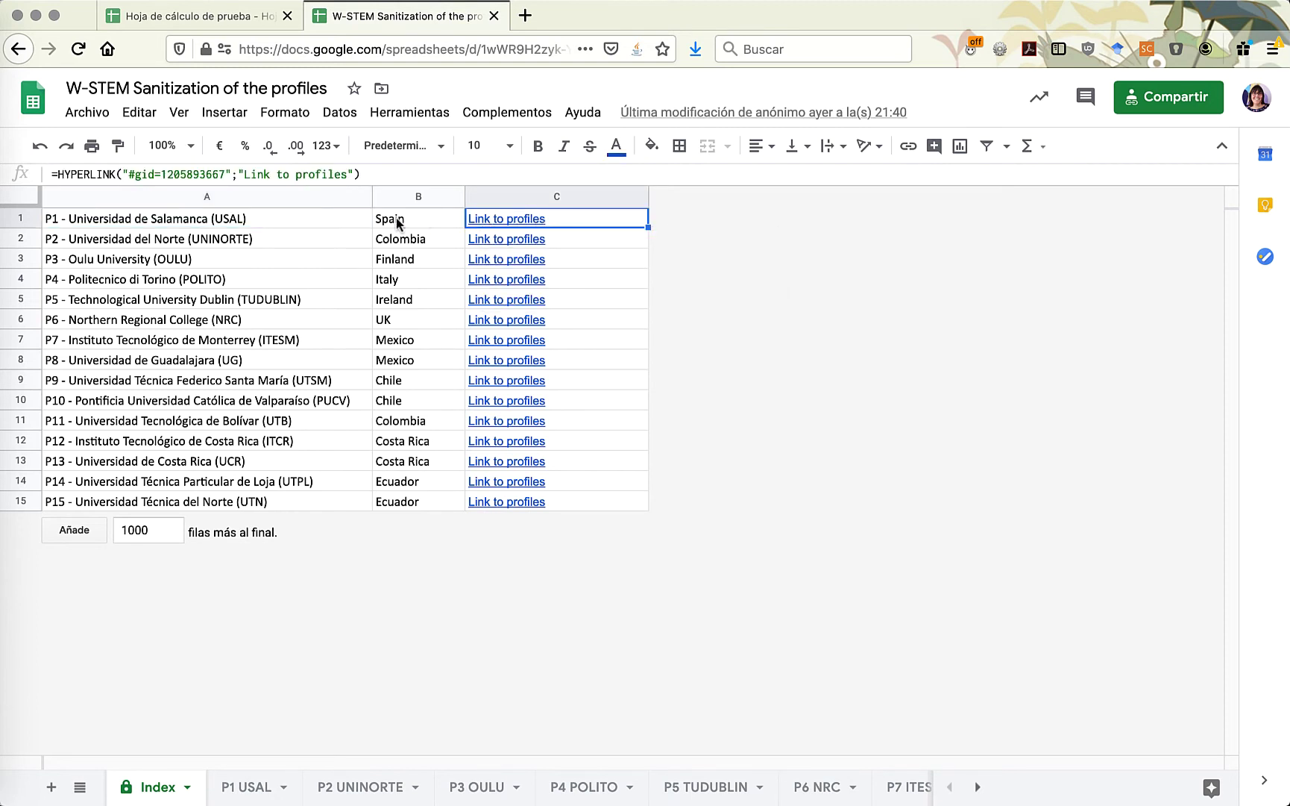
pyautogui.click(339, 222)
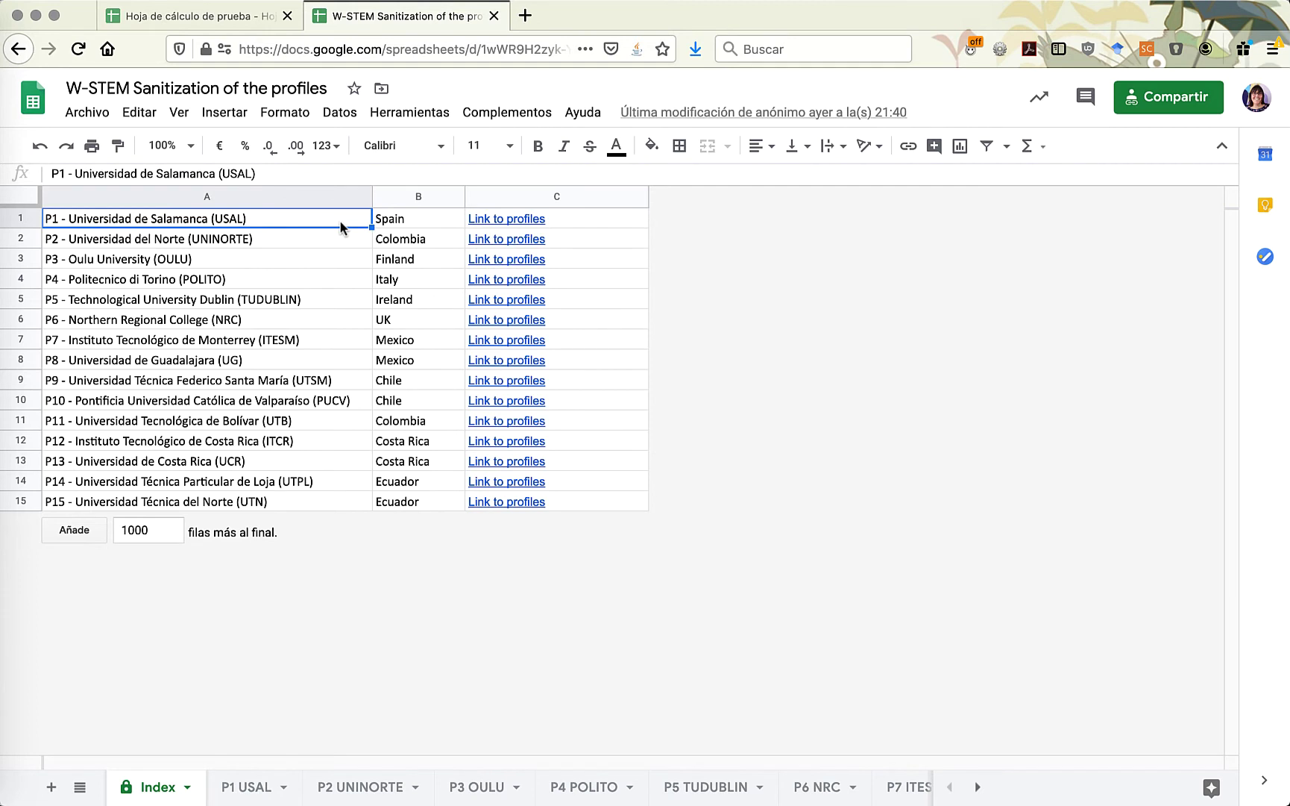
pyautogui.click(909, 148)
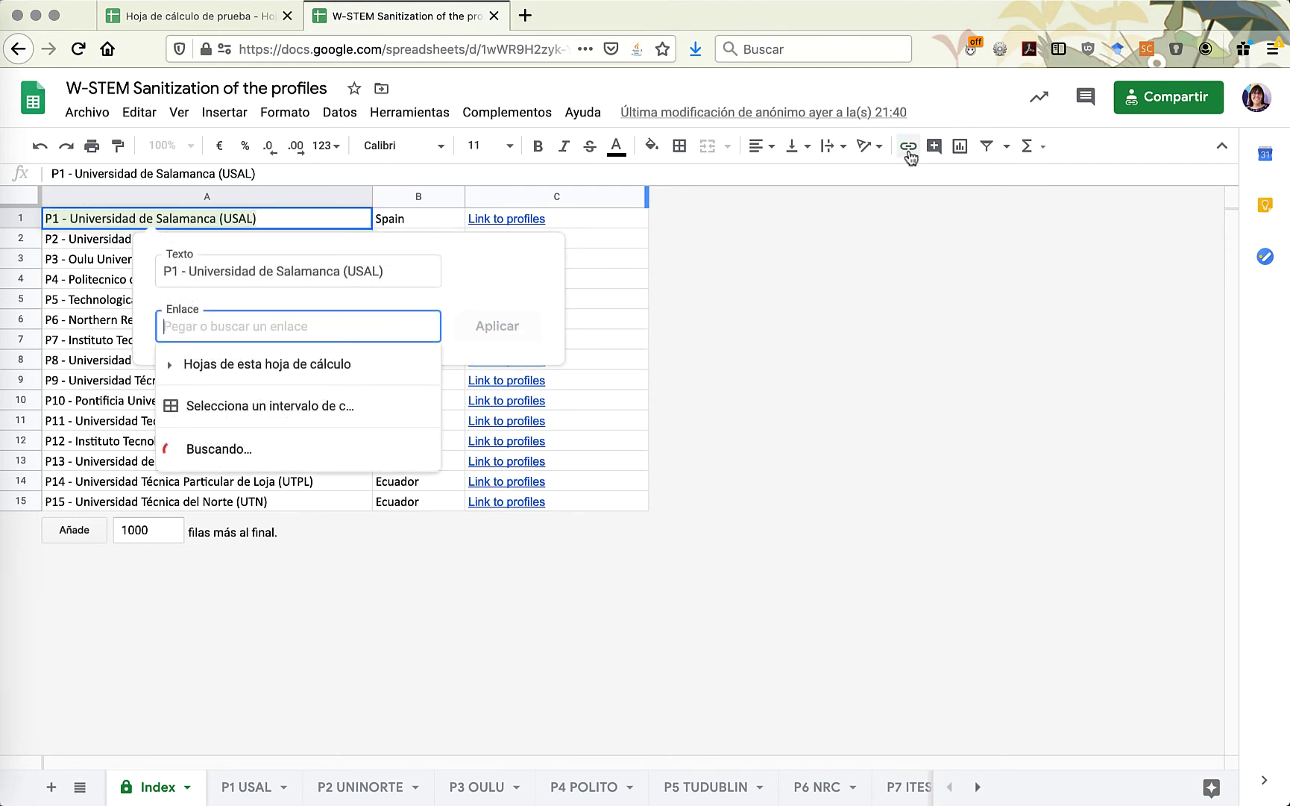
pyautogui.click(260, 276)
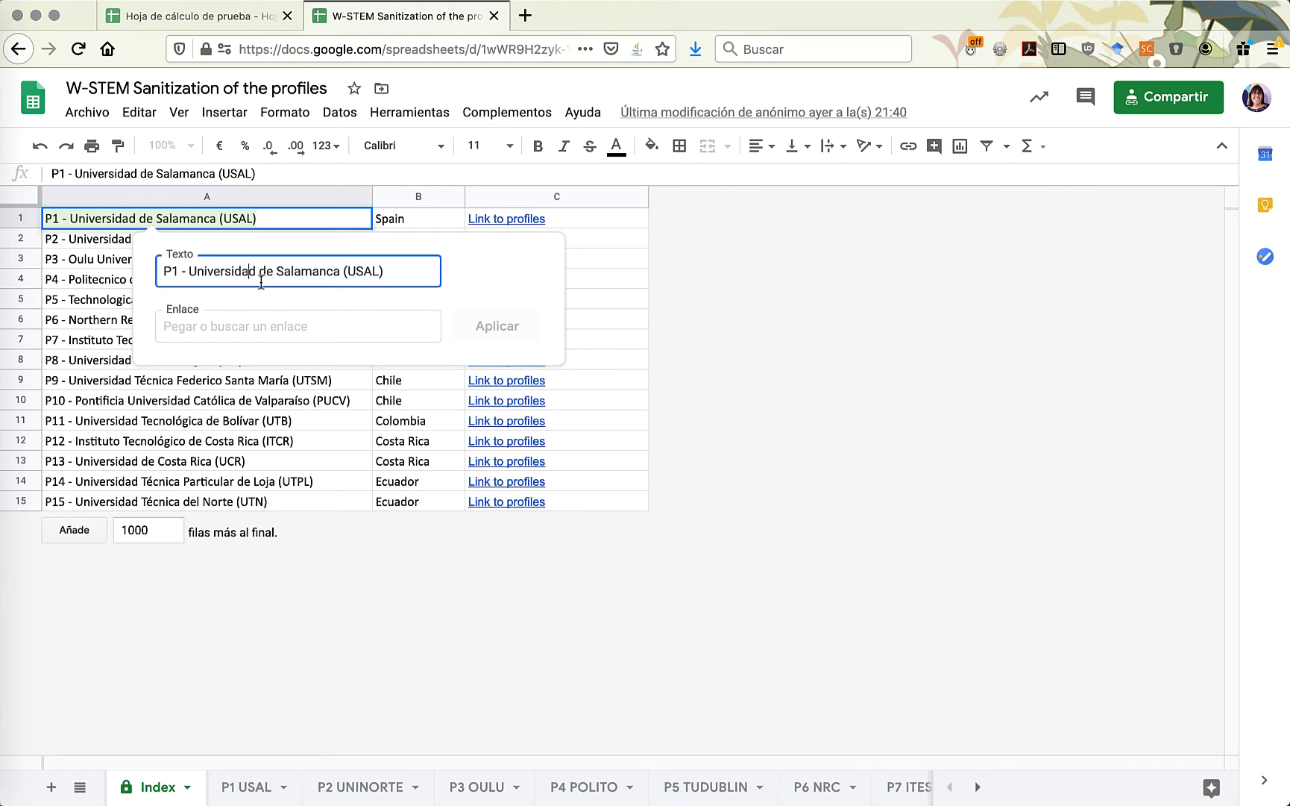
pyautogui.click(192, 321)
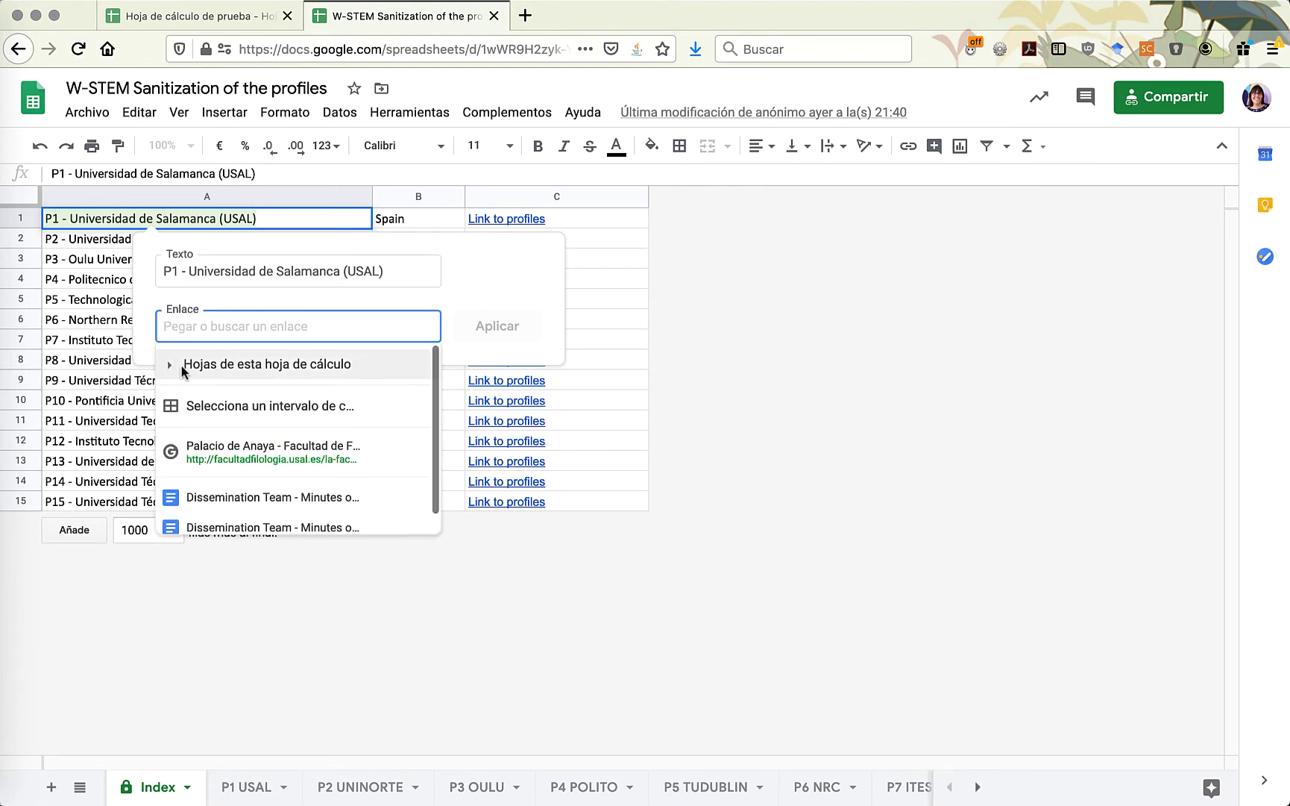
pyautogui.click(163, 366)
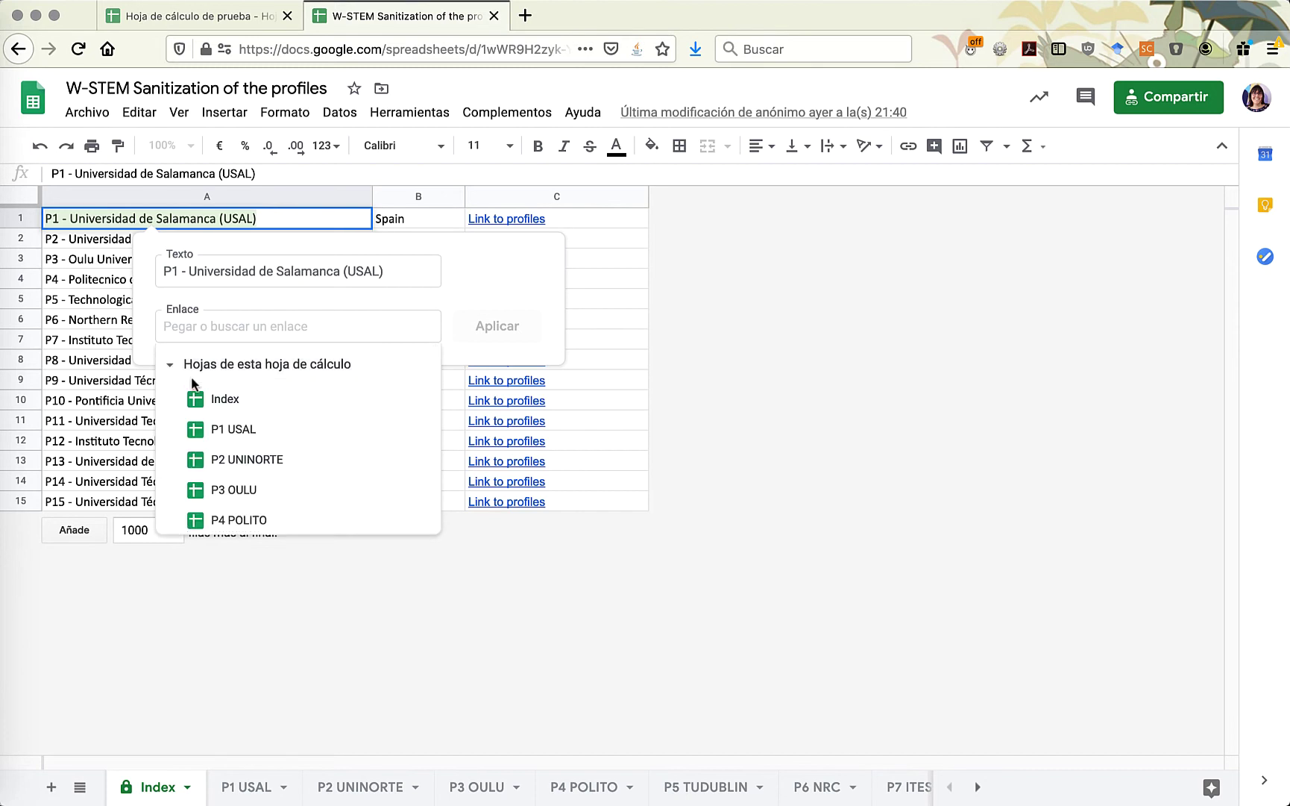
pyautogui.scroll(-1, 249, 407)
pyautogui.click(246, 394)
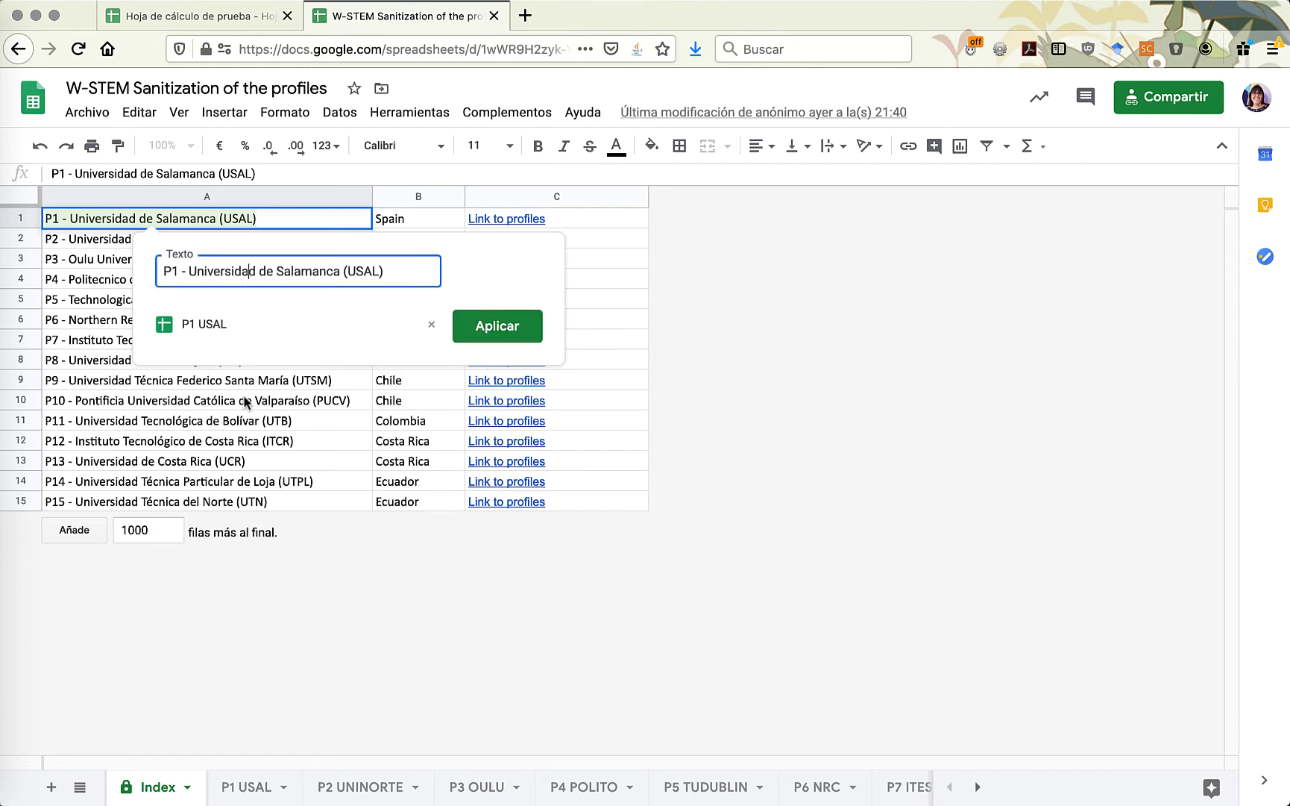
pyautogui.click(485, 328)
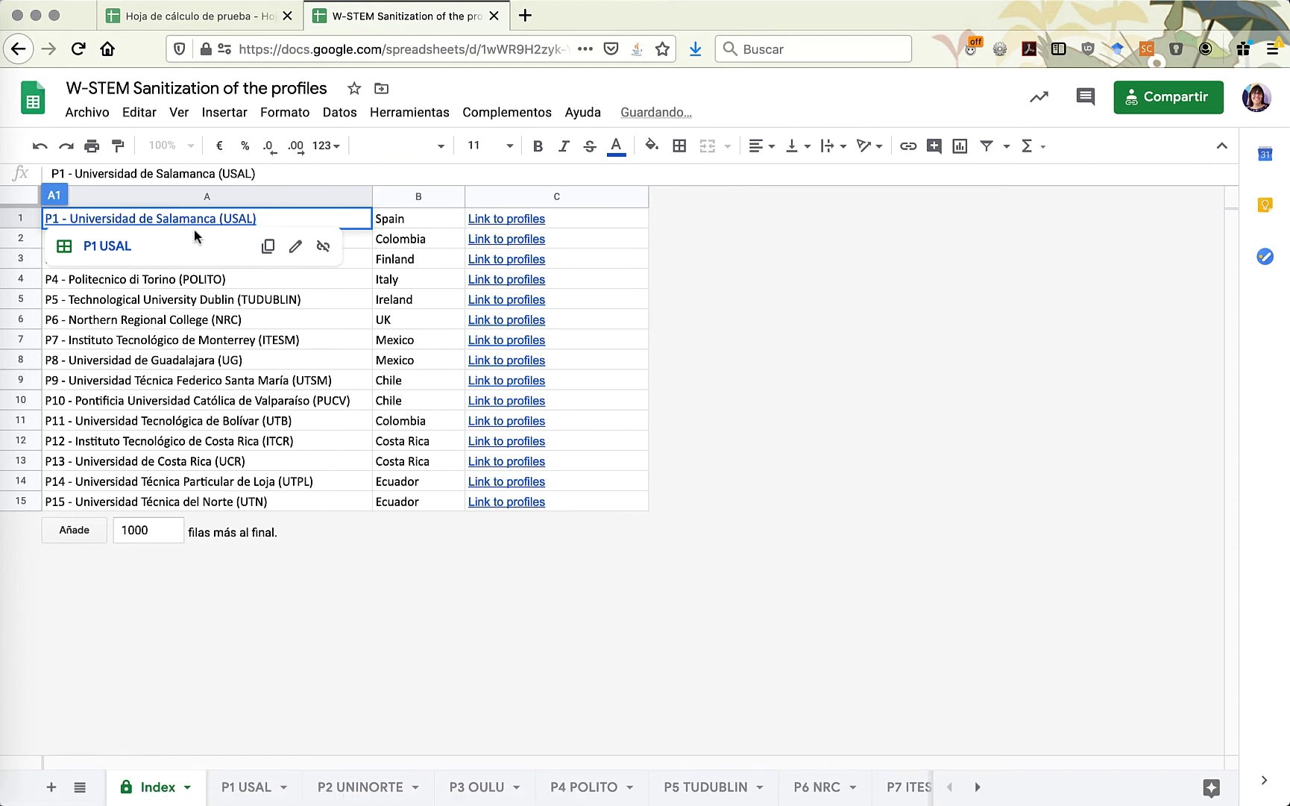
pyautogui.click(199, 299)
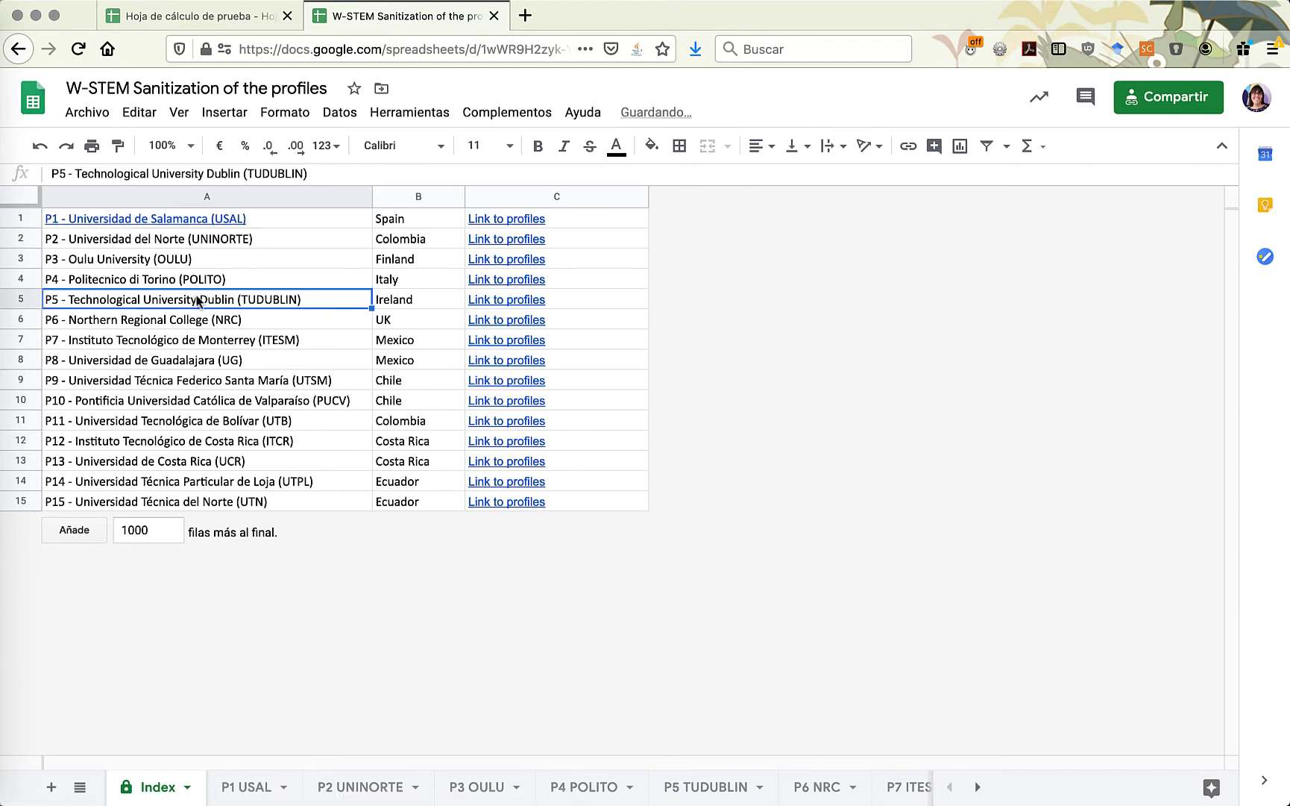
# - Follow the link in A1 to the P1 USAL sheet and return through its "Back to index" link
pyautogui.click(217, 220)
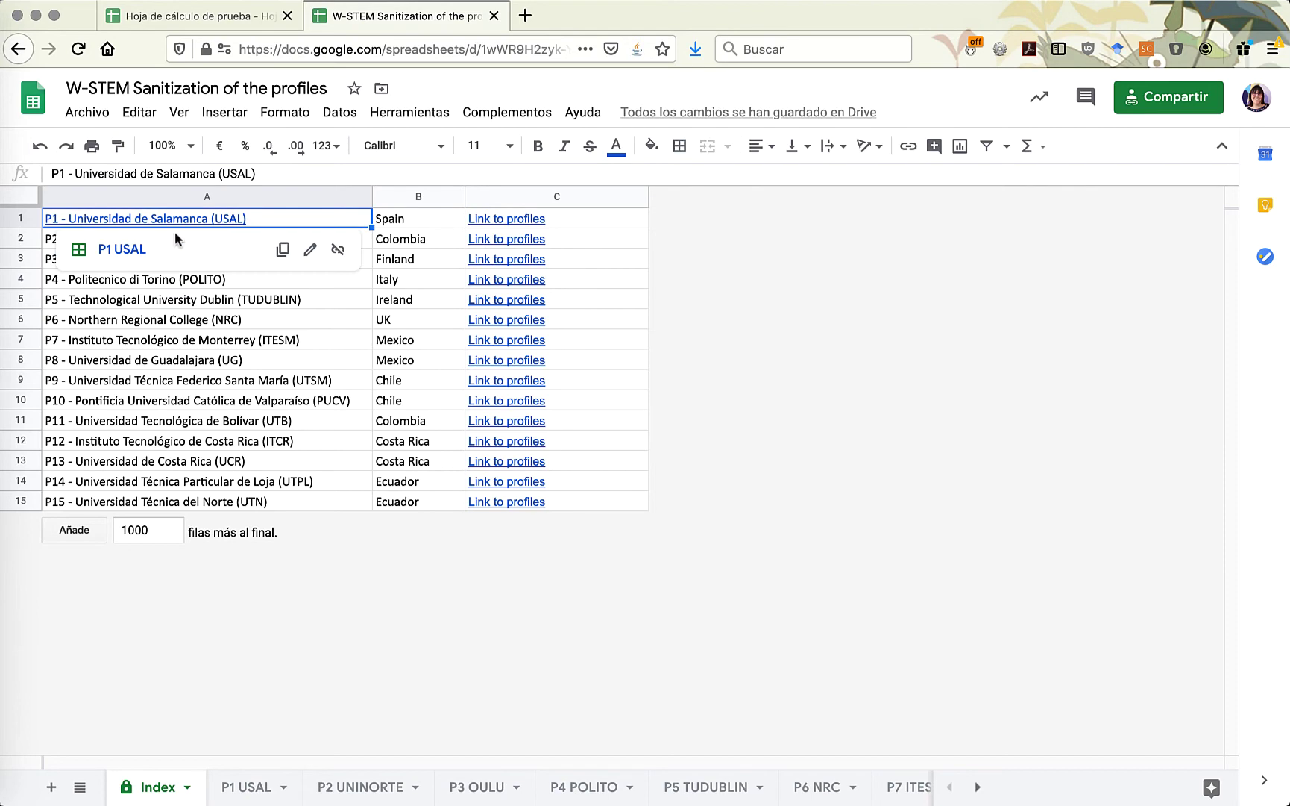
pyautogui.click(123, 249)
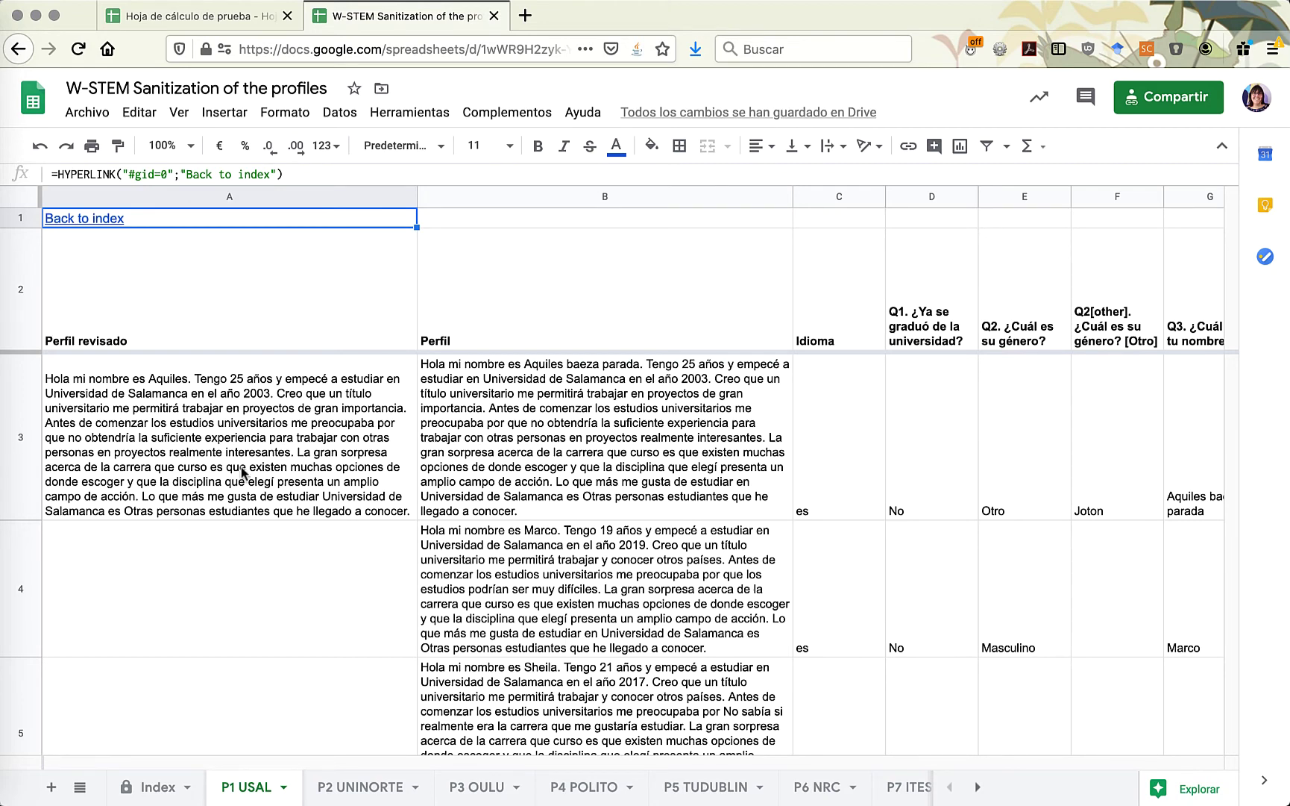
pyautogui.click(91, 221)
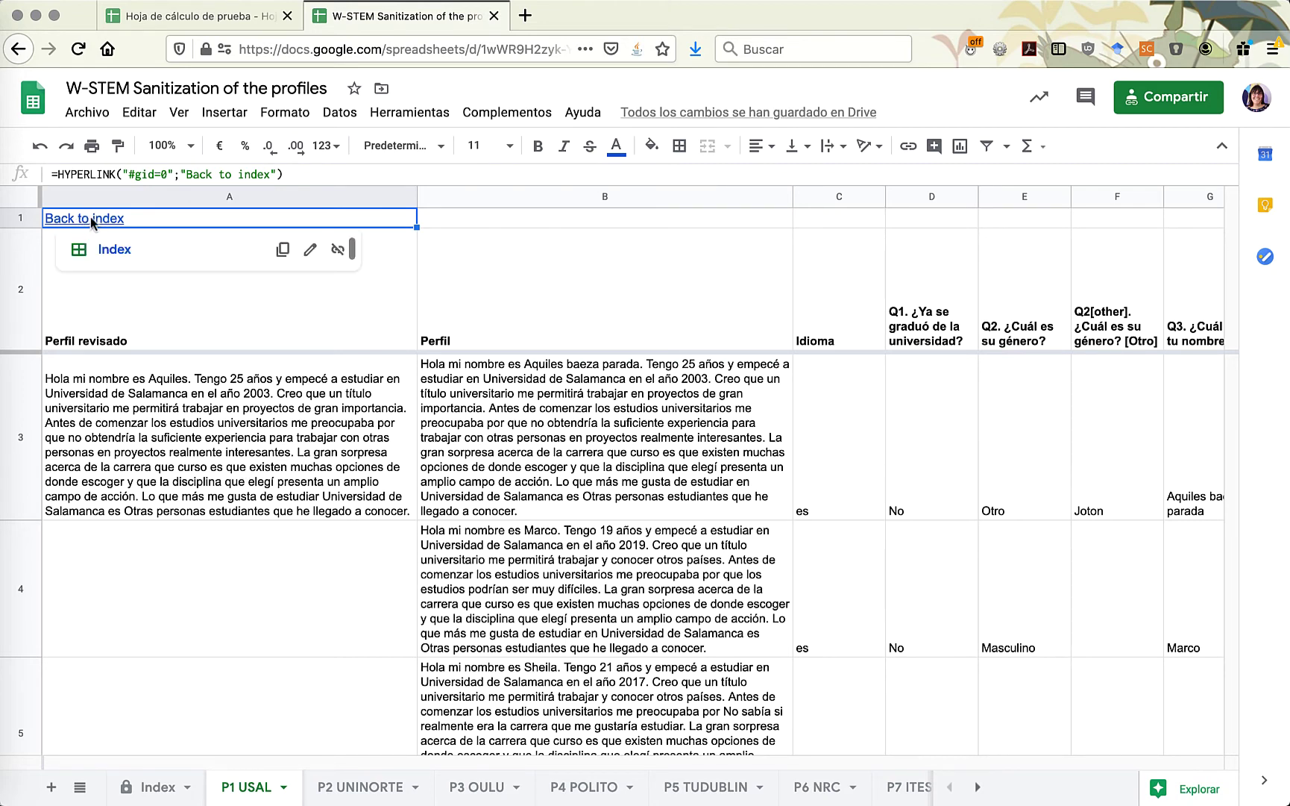
pyautogui.click(114, 249)
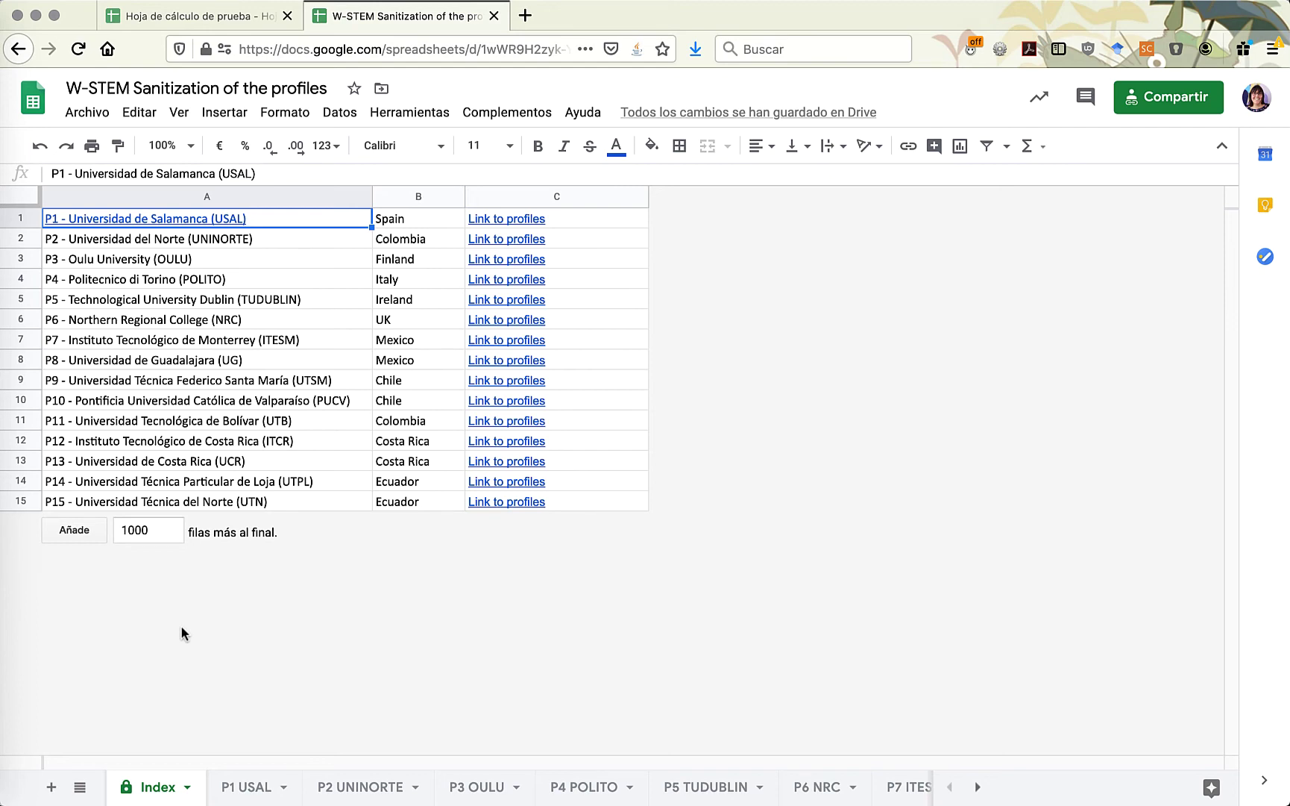
# - Sort the P1 USAL sheet by column H, the birth-year question, in A → Z order
pyautogui.click(261, 789)
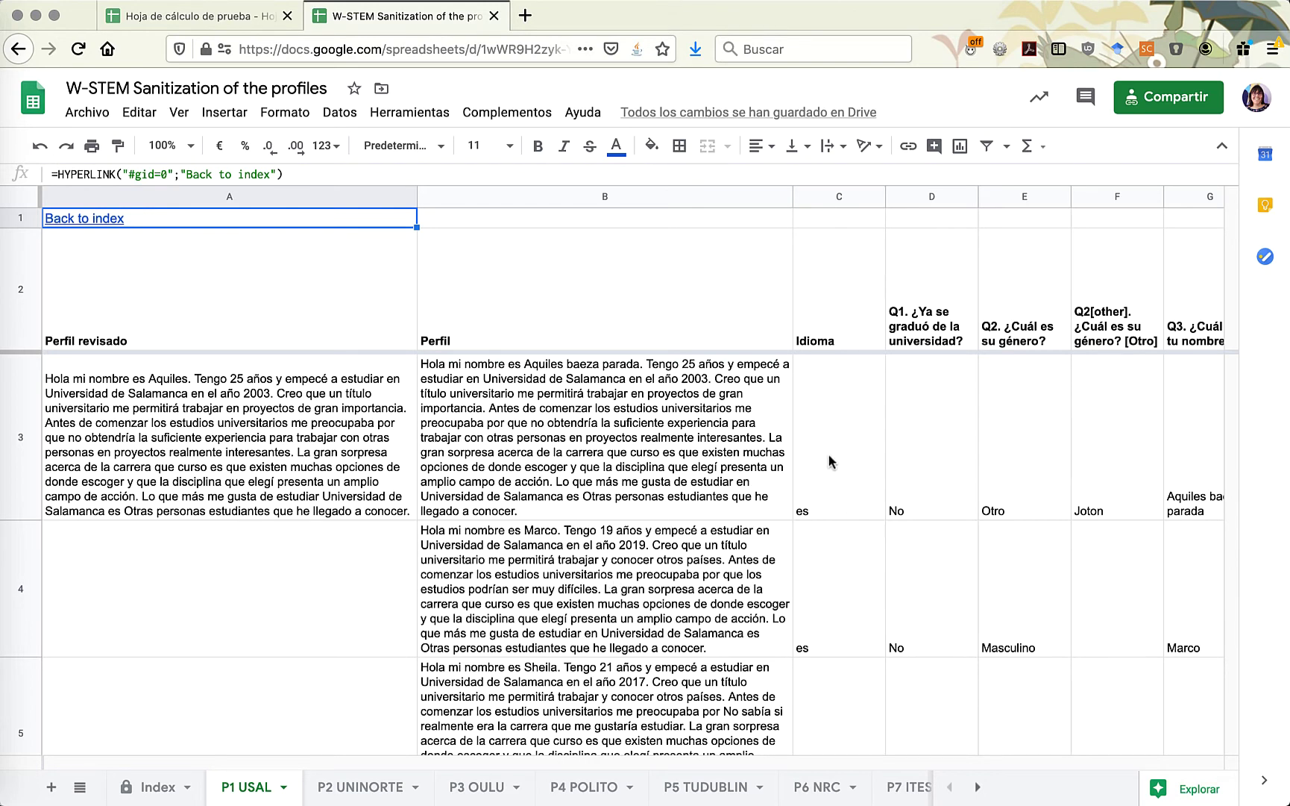
pyautogui.hscroll(5, 828, 453)
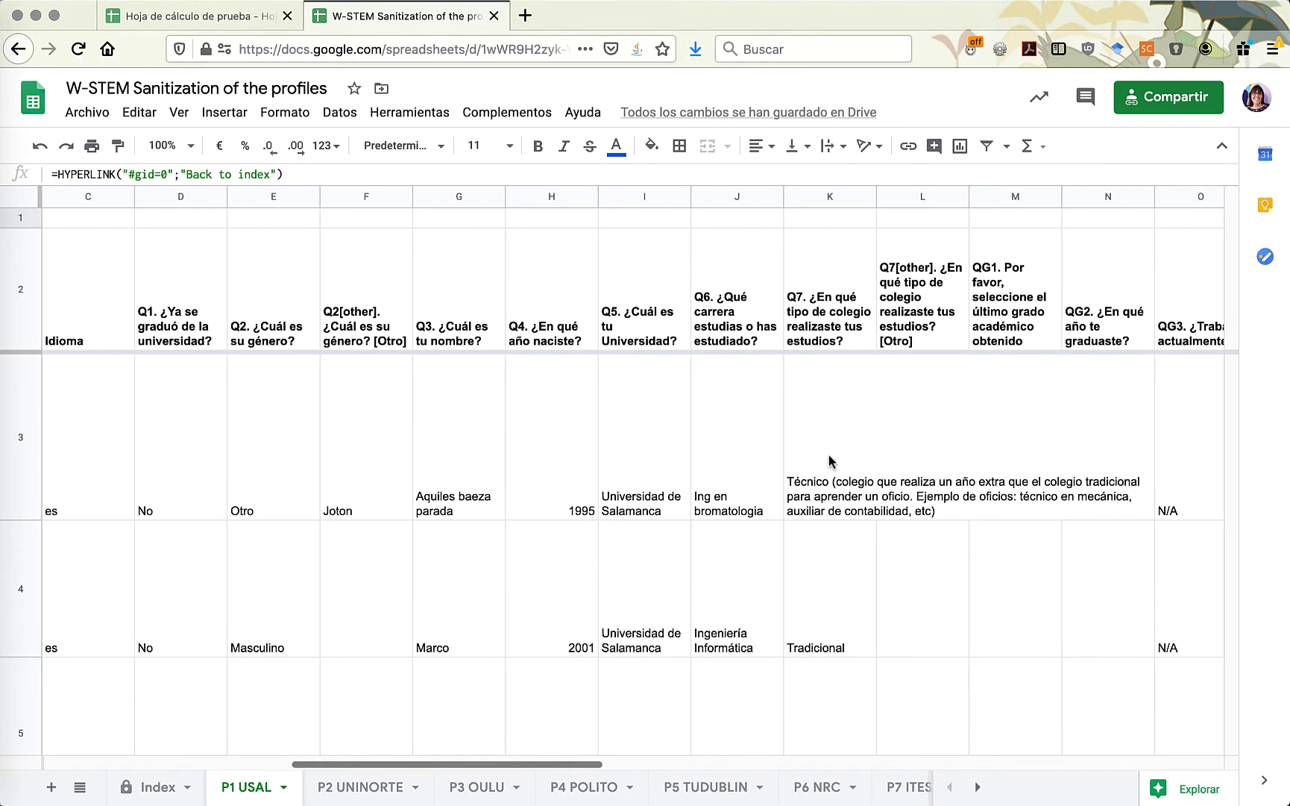
pyautogui.click(547, 195)
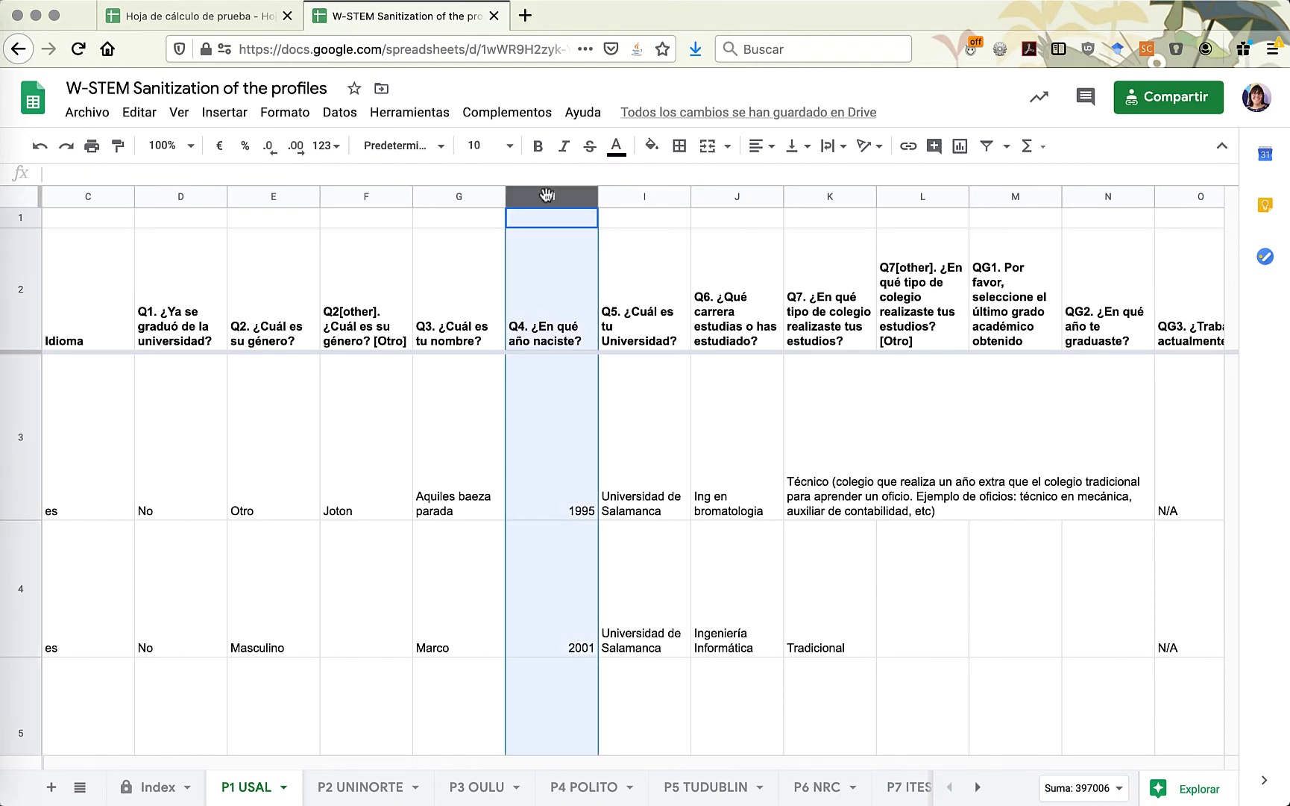
pyautogui.click(340, 113)
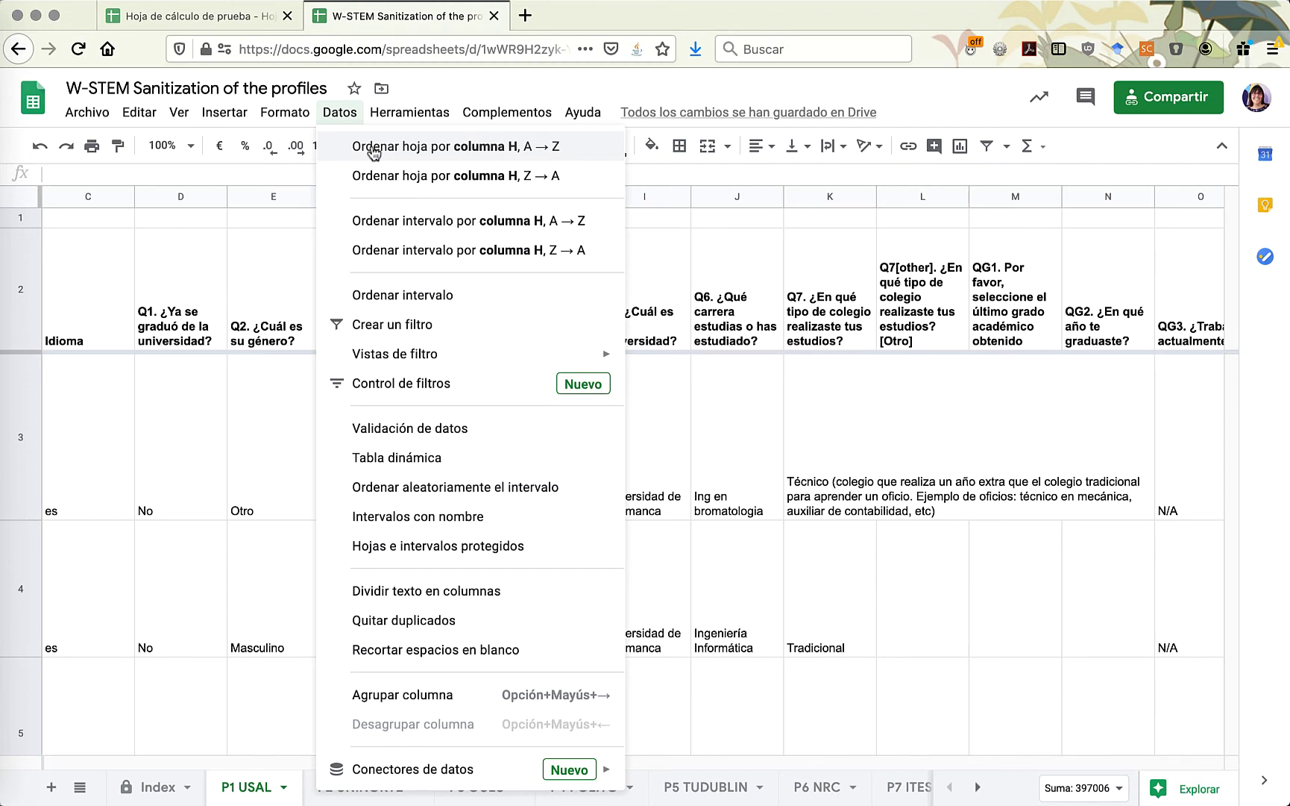
pyautogui.click(374, 148)
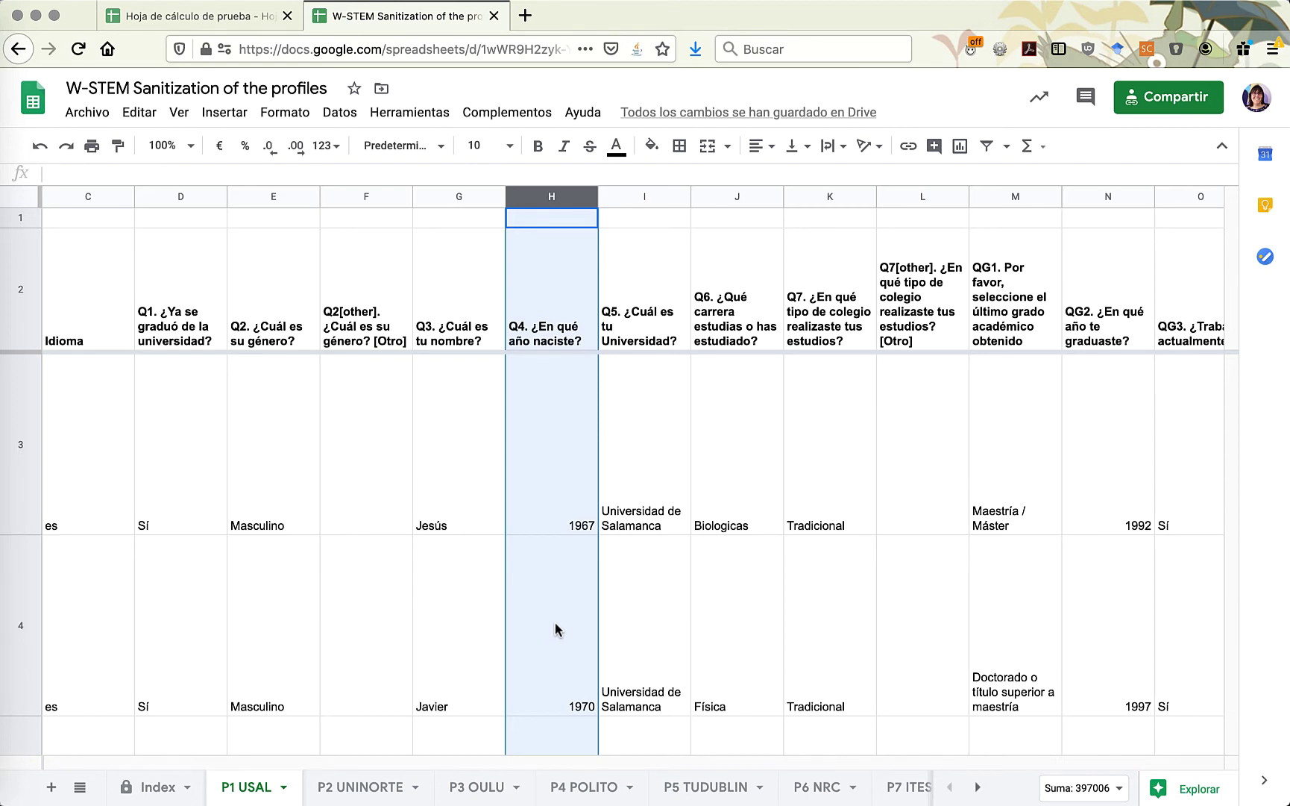
# - Create a filter across the P1 USAL sheet from the Q4 birth-year header cell in column H
pyautogui.click(553, 305)
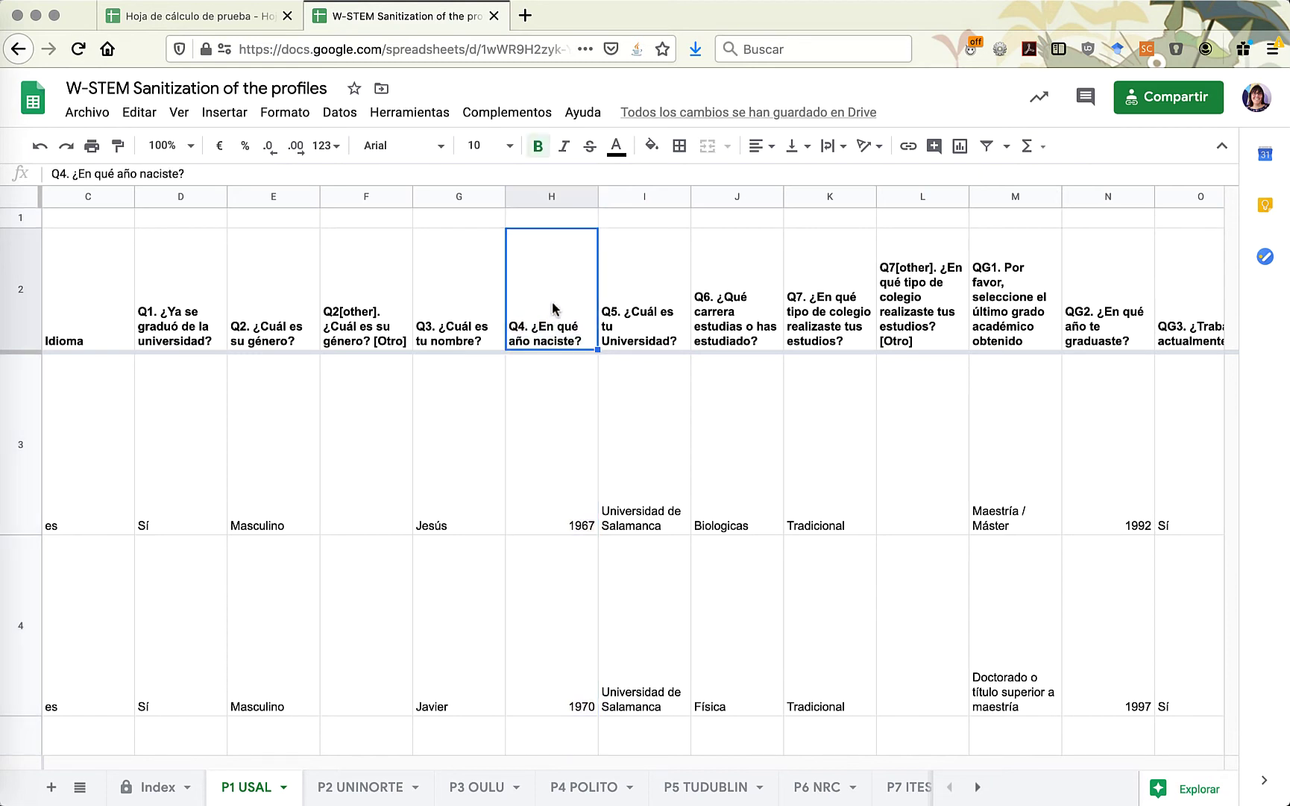
pyautogui.click(340, 112)
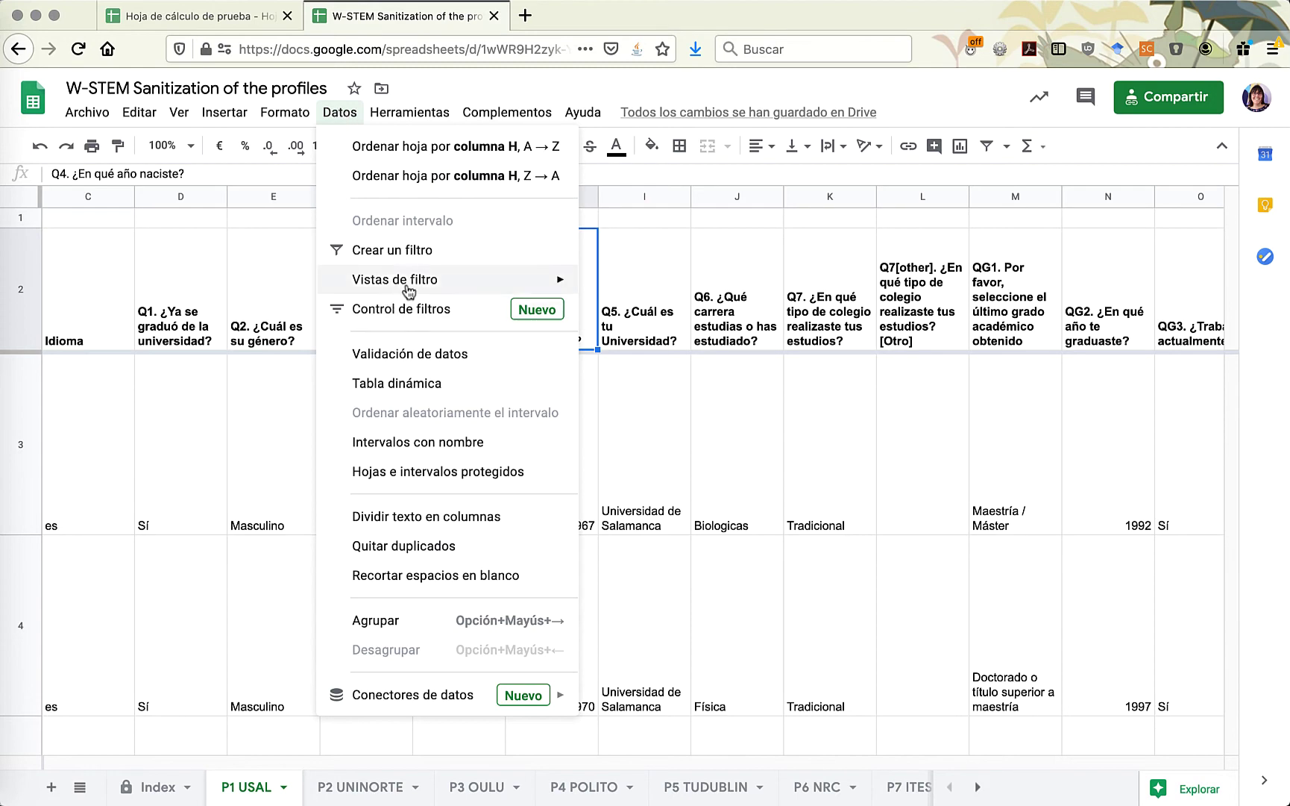
pyautogui.click(427, 251)
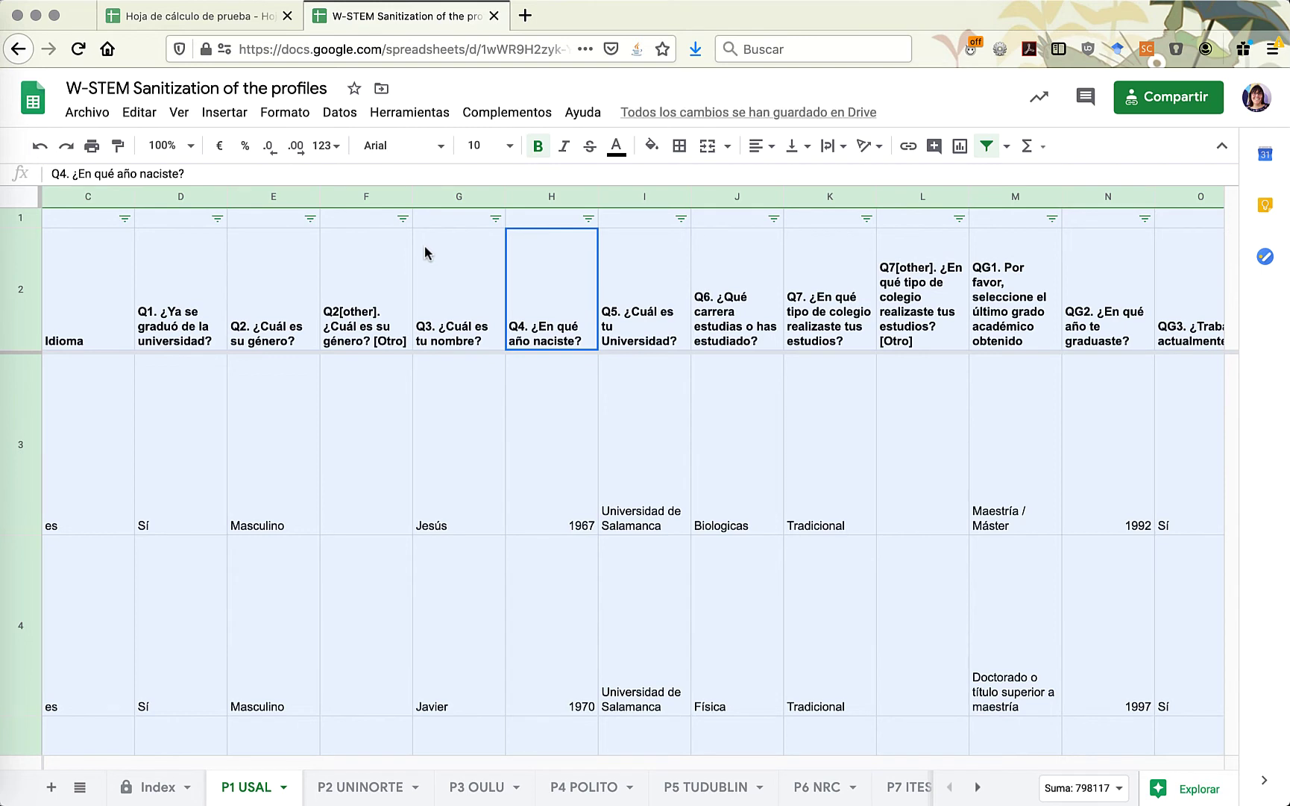
pyautogui.click(545, 317)
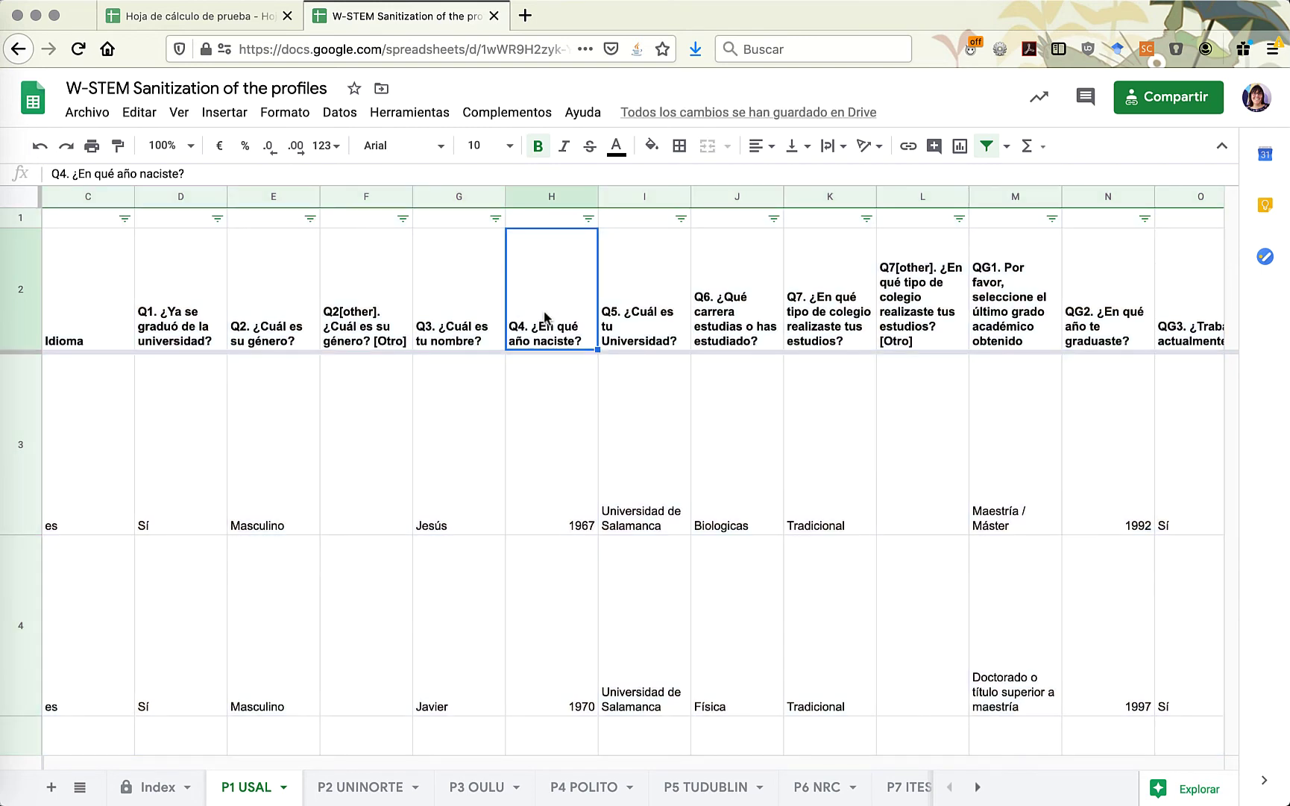
# - Filter column H by values so that only 1986 is selected, and look through the matching rows
pyautogui.click(589, 219)
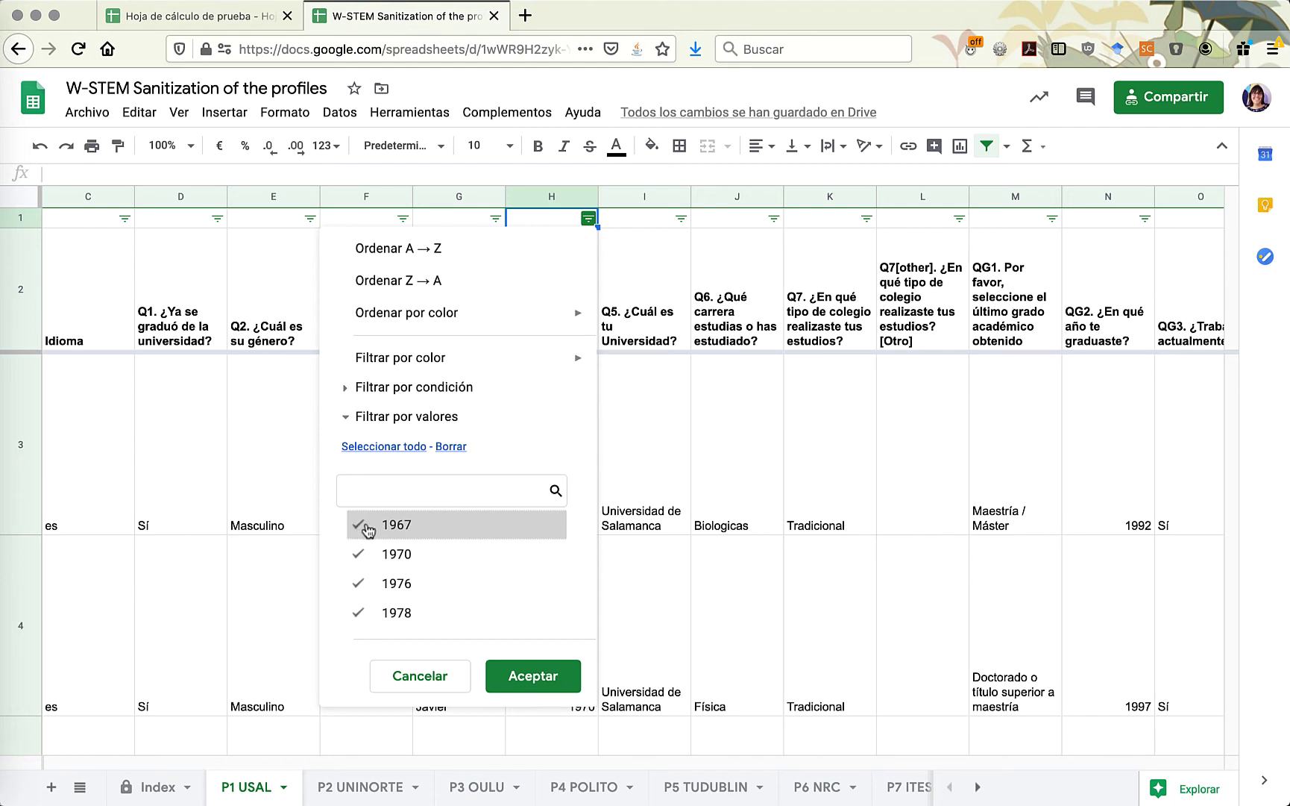
pyautogui.click(450, 446)
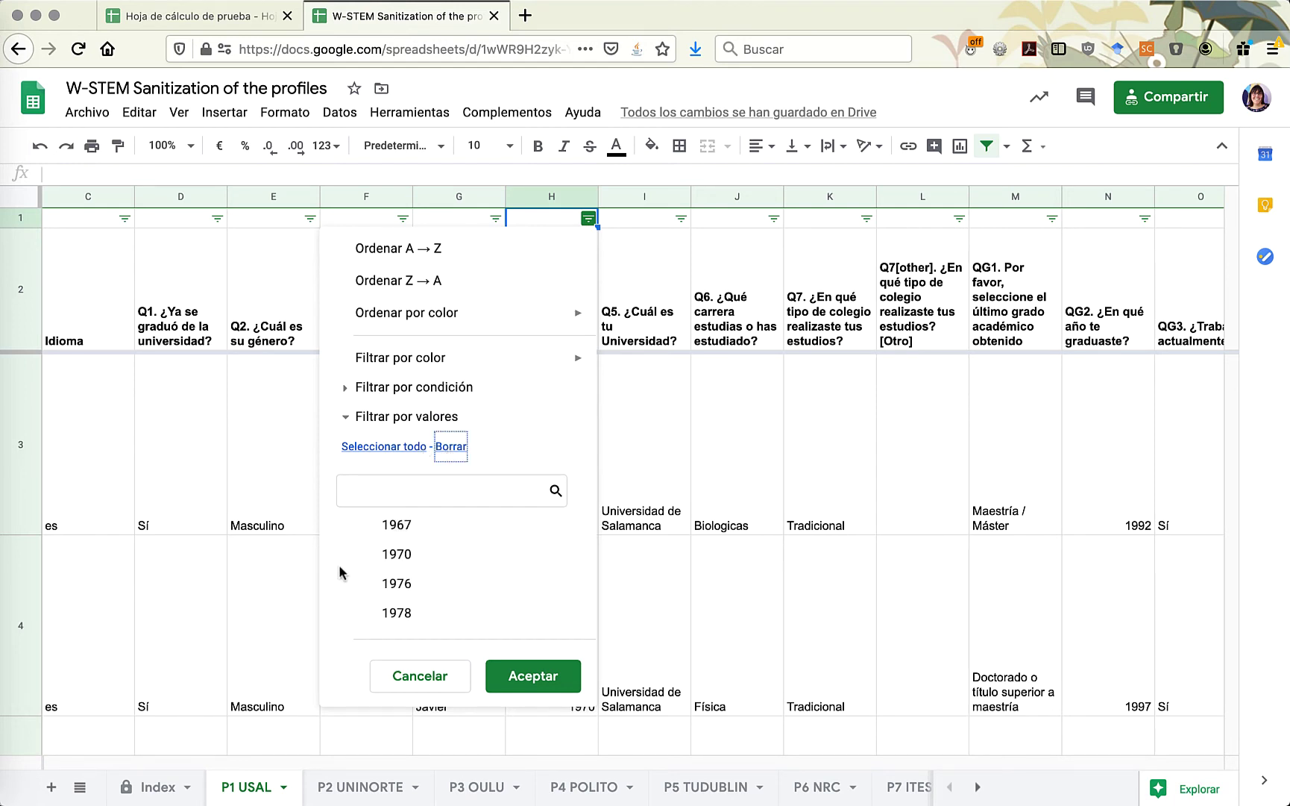
pyautogui.scroll(-1, 378, 590)
pyautogui.scroll(-8, 377, 589)
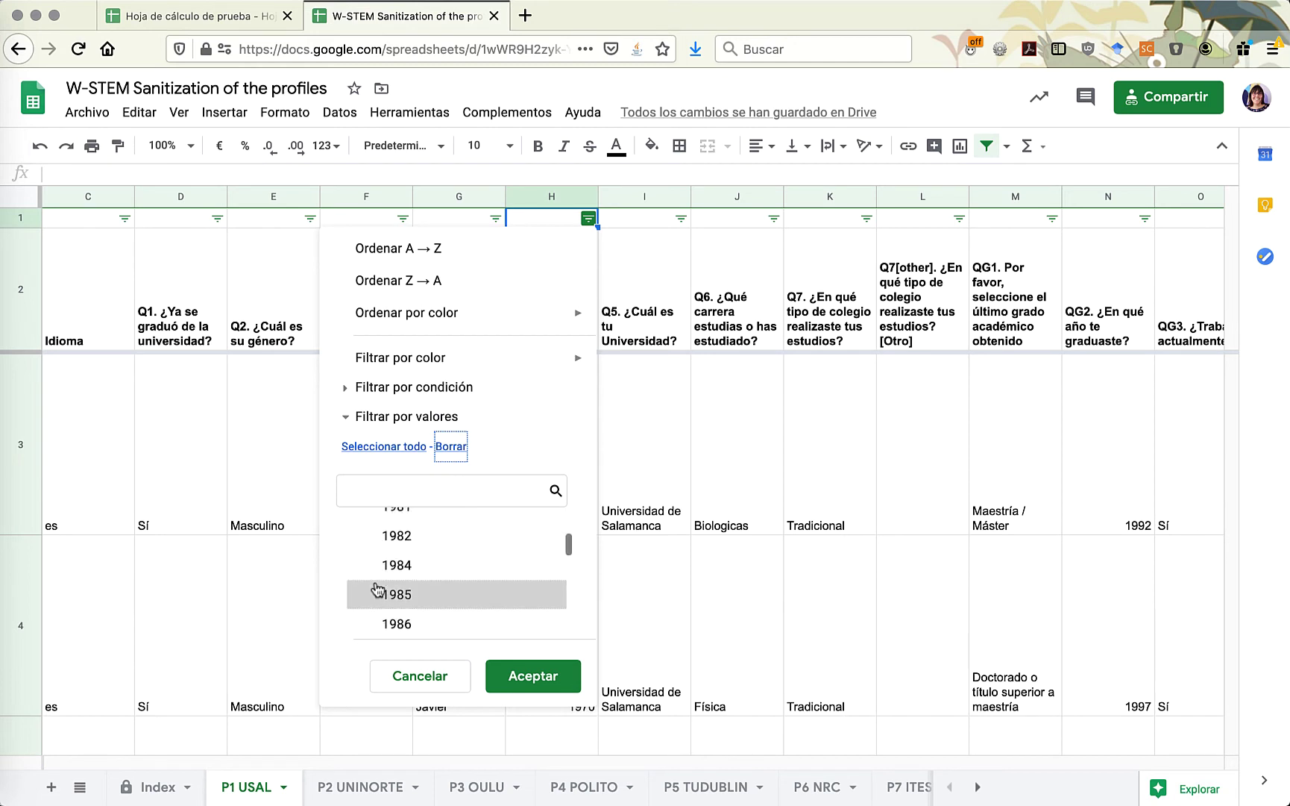
pyautogui.click(364, 522)
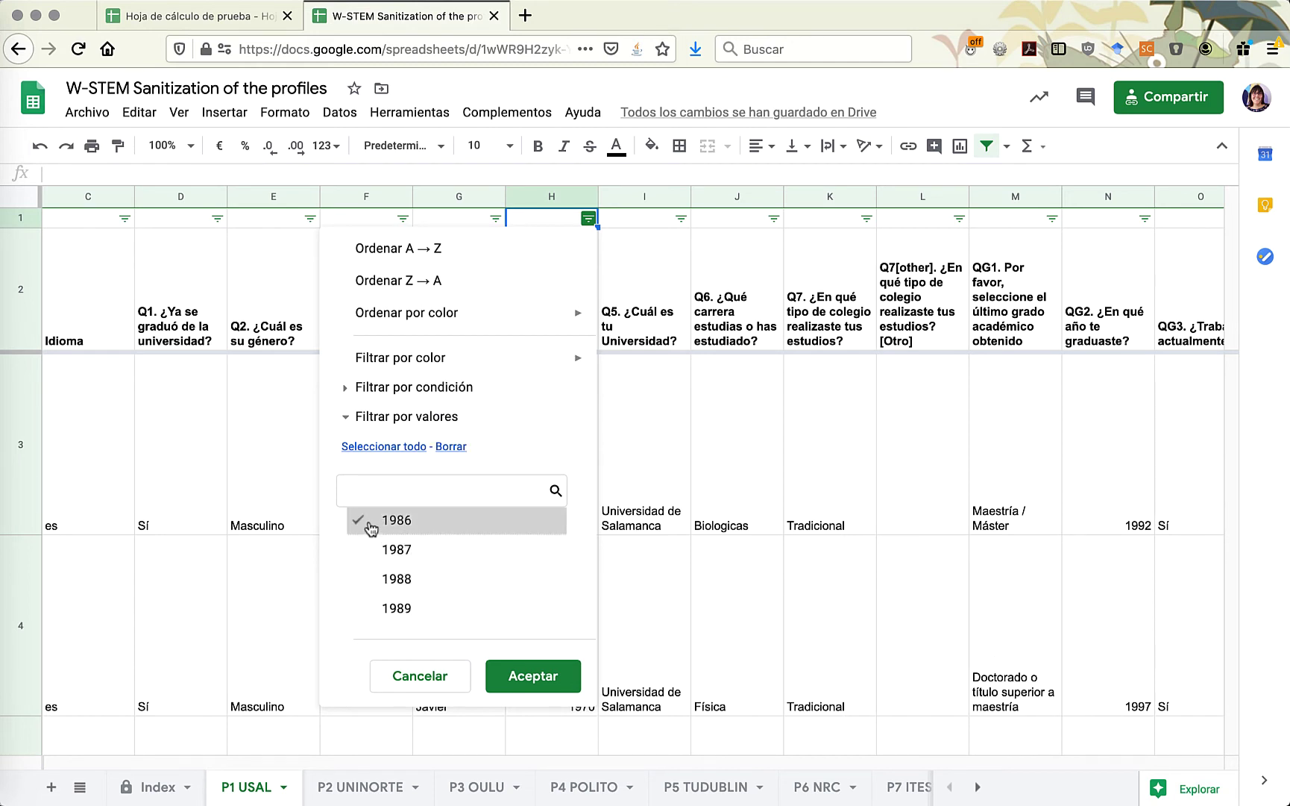
pyautogui.click(534, 676)
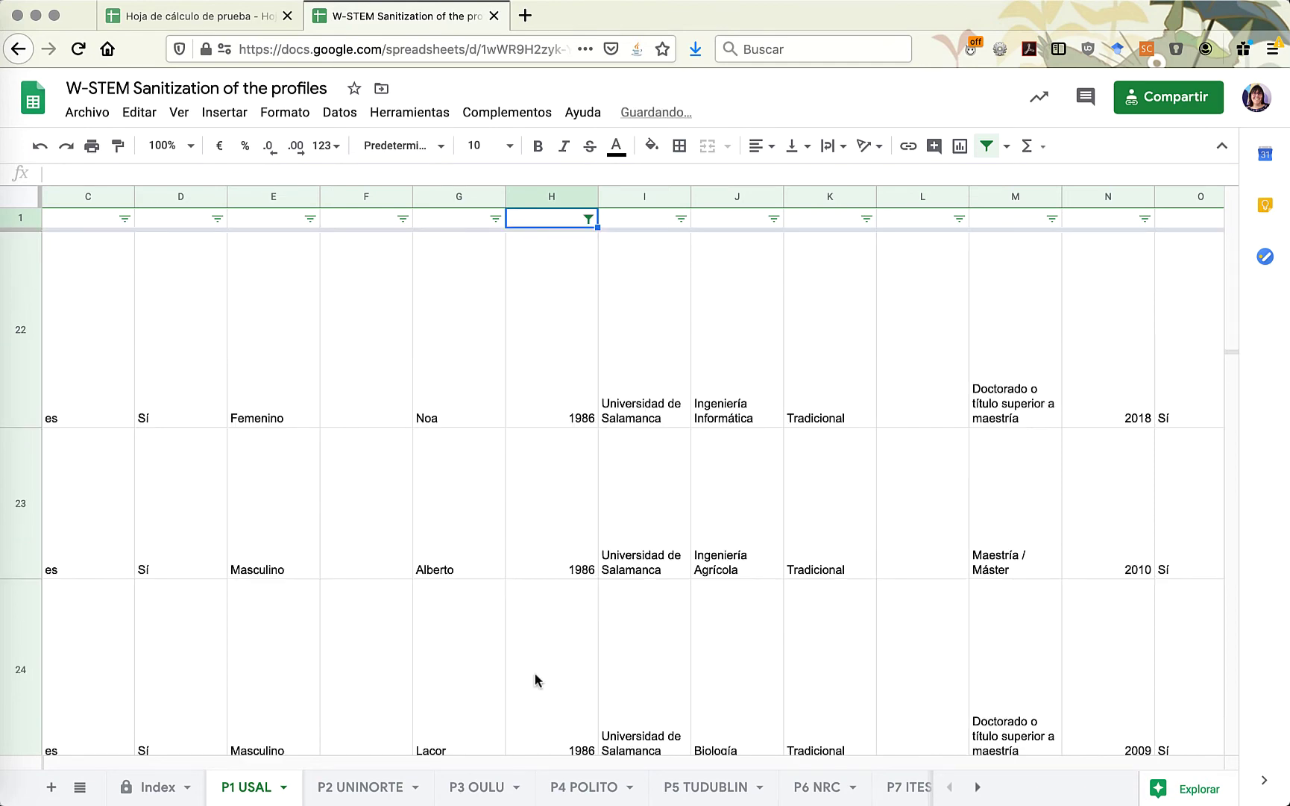
pyautogui.scroll(-6, 560, 423)
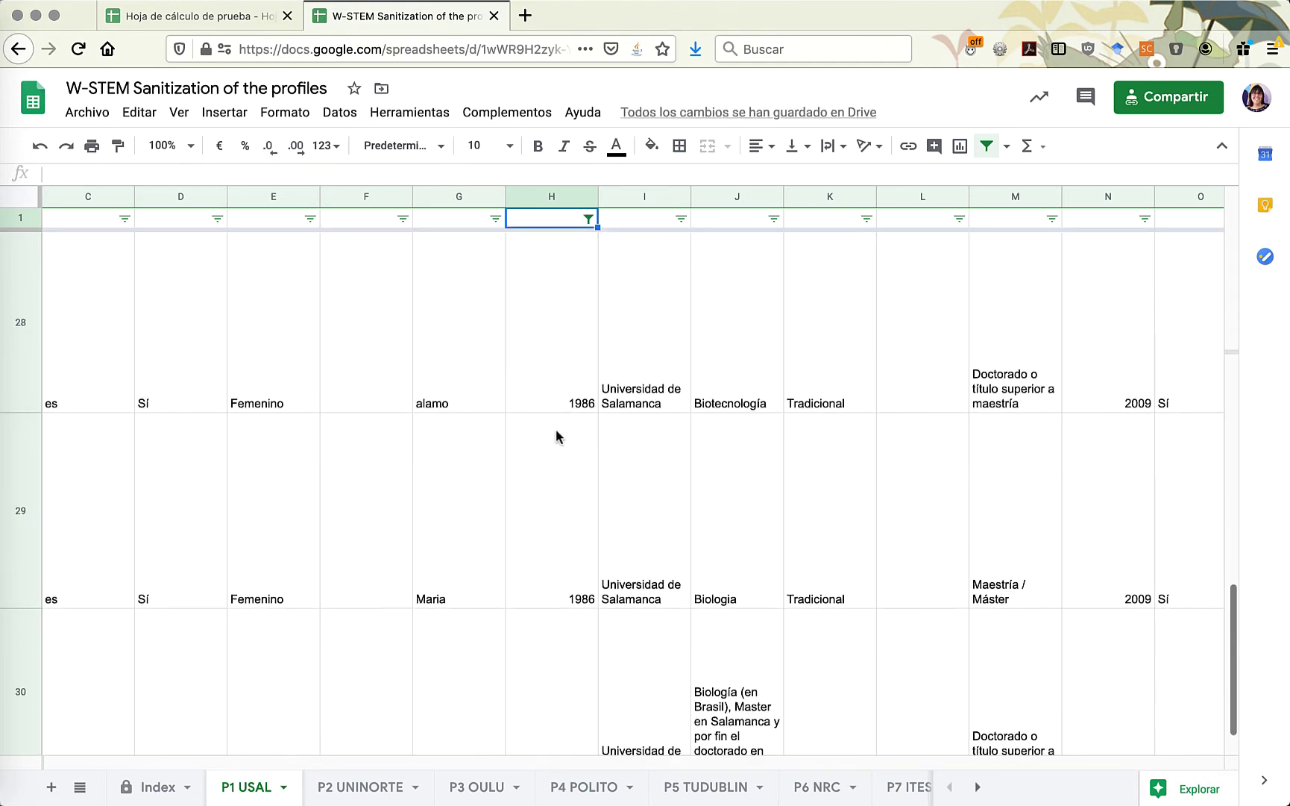
pyautogui.scroll(-2, 556, 428)
pyautogui.scroll(8, 558, 494)
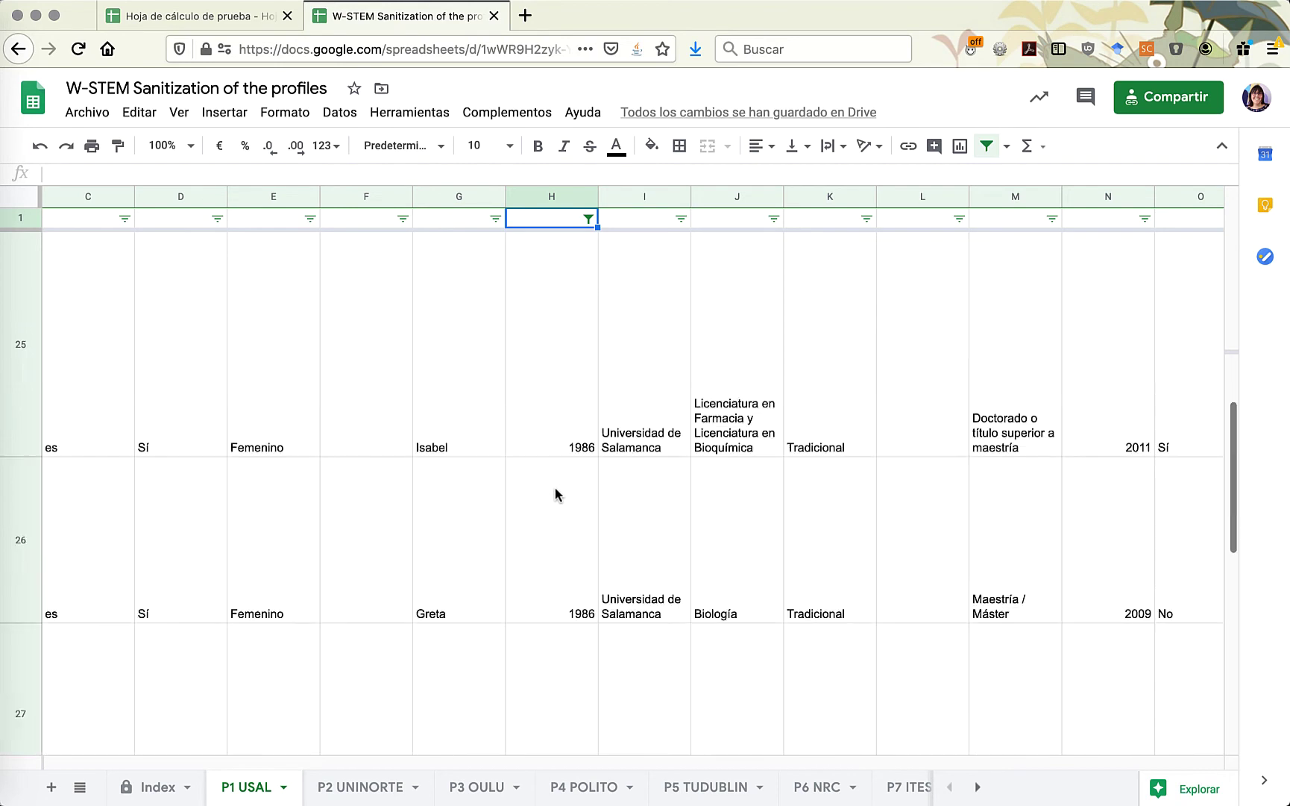
pyautogui.scroll(5, 556, 494)
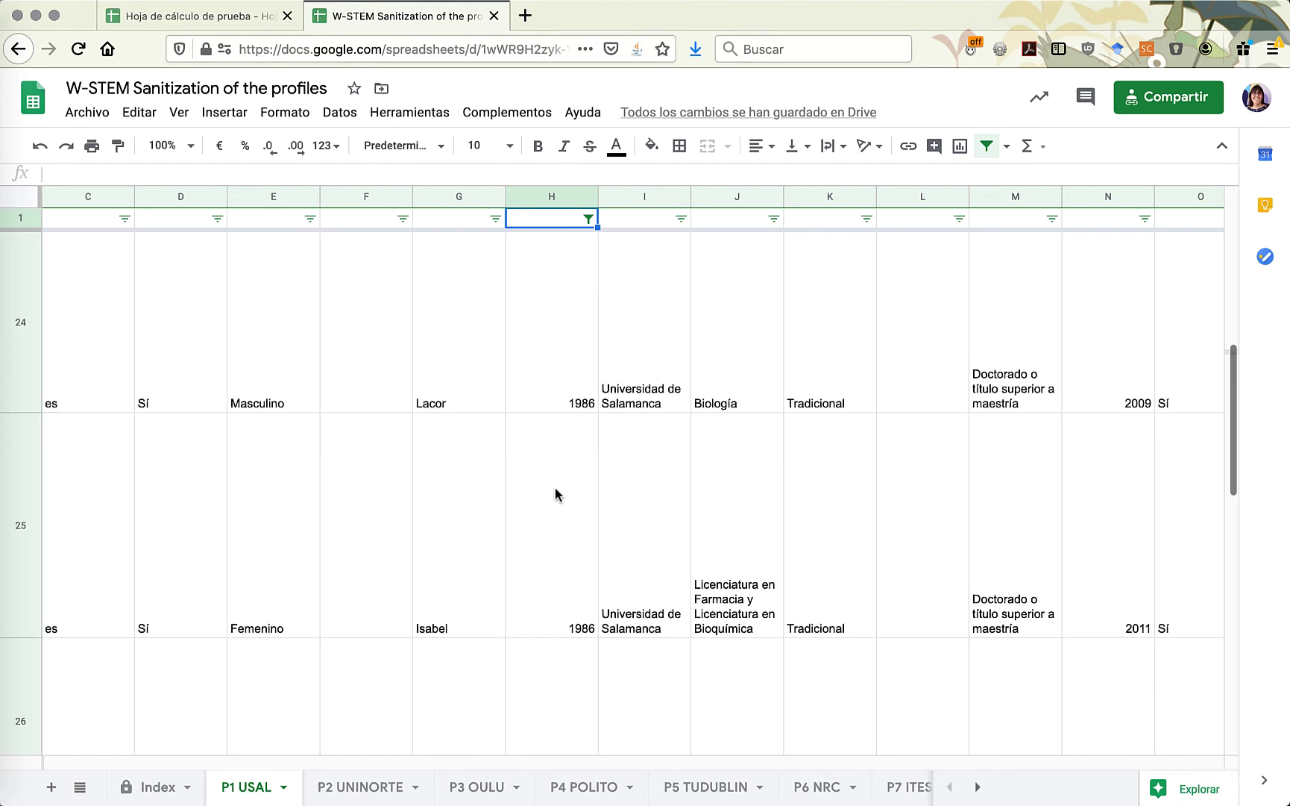
pyautogui.click(552, 306)
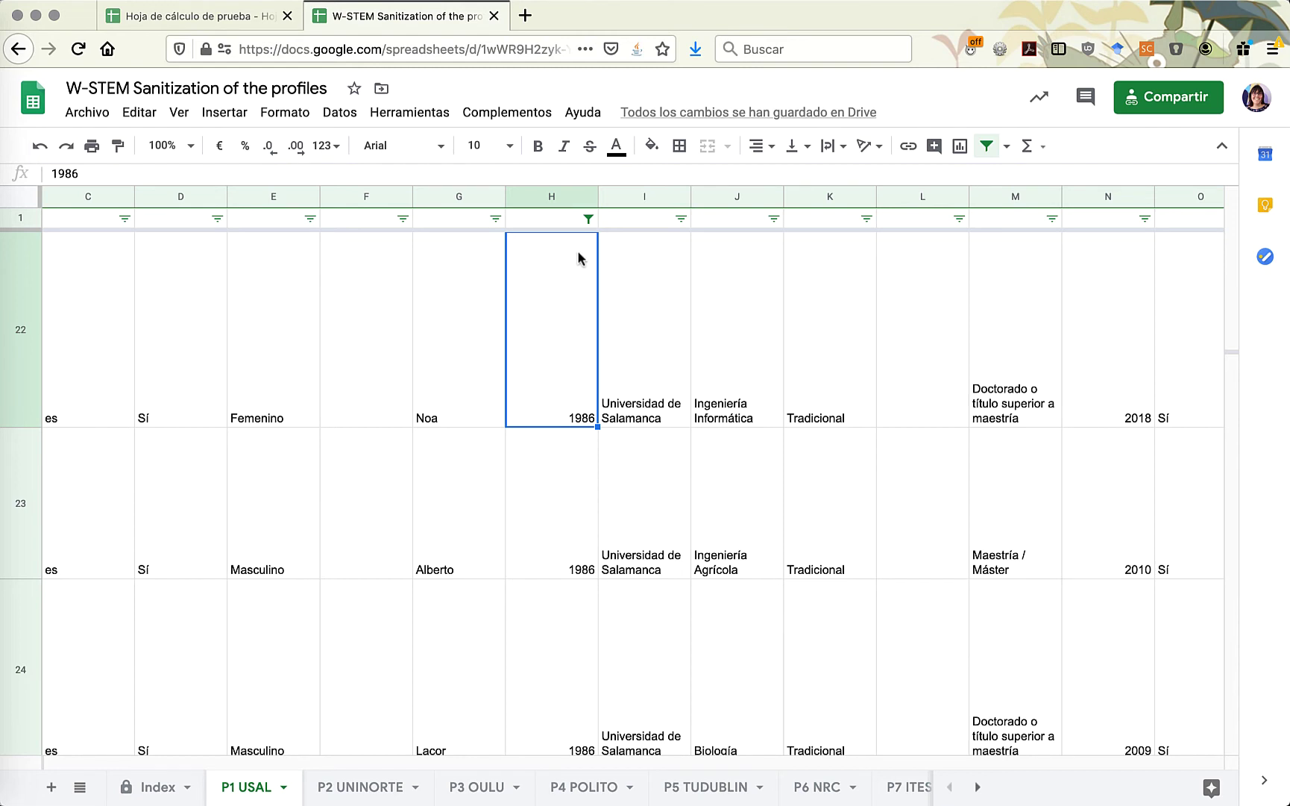
# - Select all values in column H's filter again and remove the filter from the sheet
pyautogui.click(589, 219)
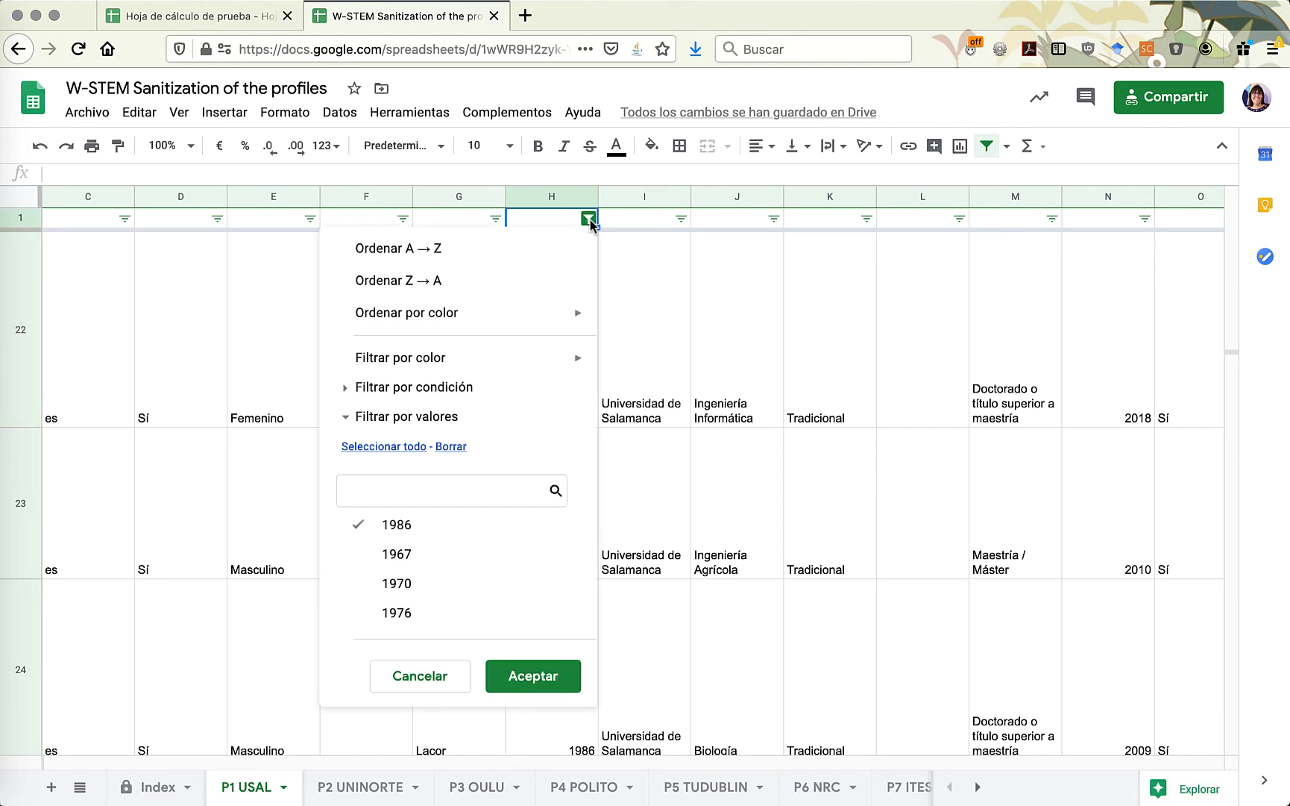
pyautogui.click(416, 446)
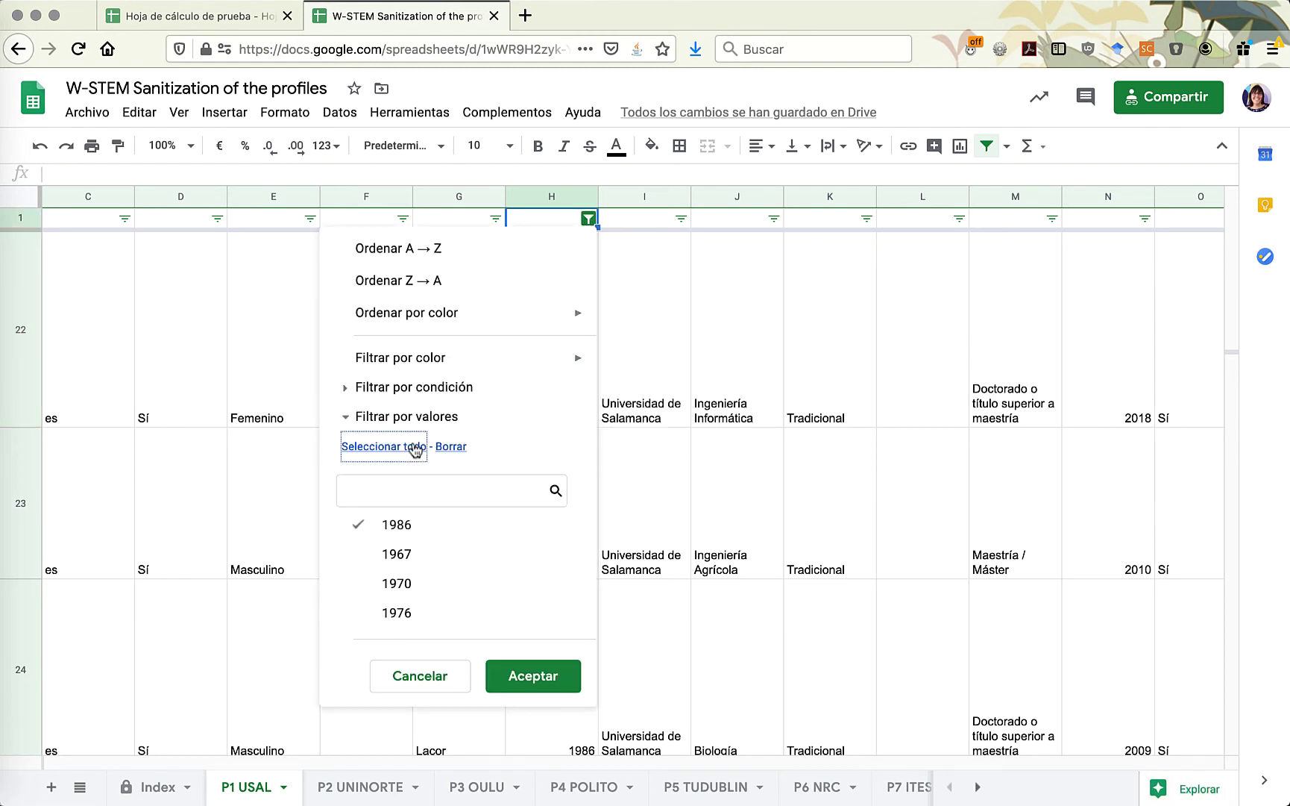
pyautogui.click(520, 679)
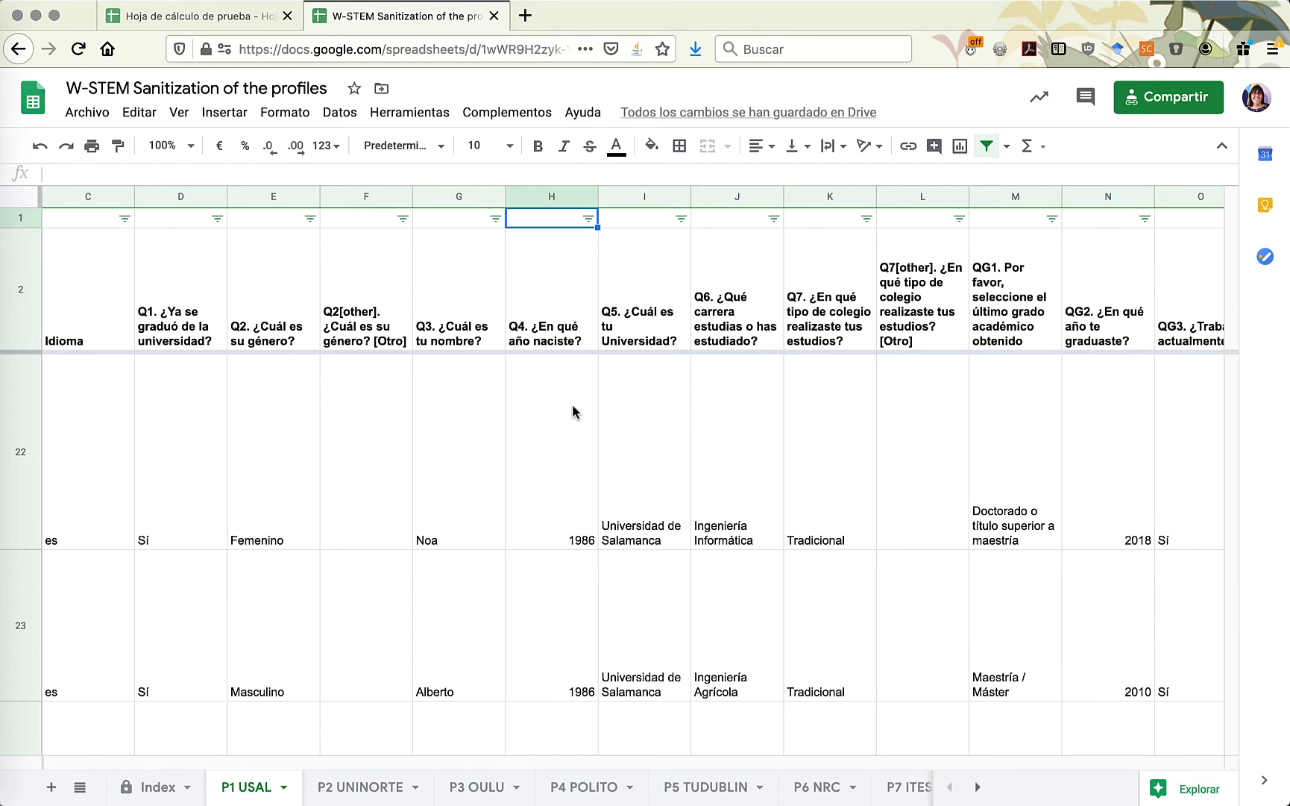
pyautogui.press('super+shift+f')
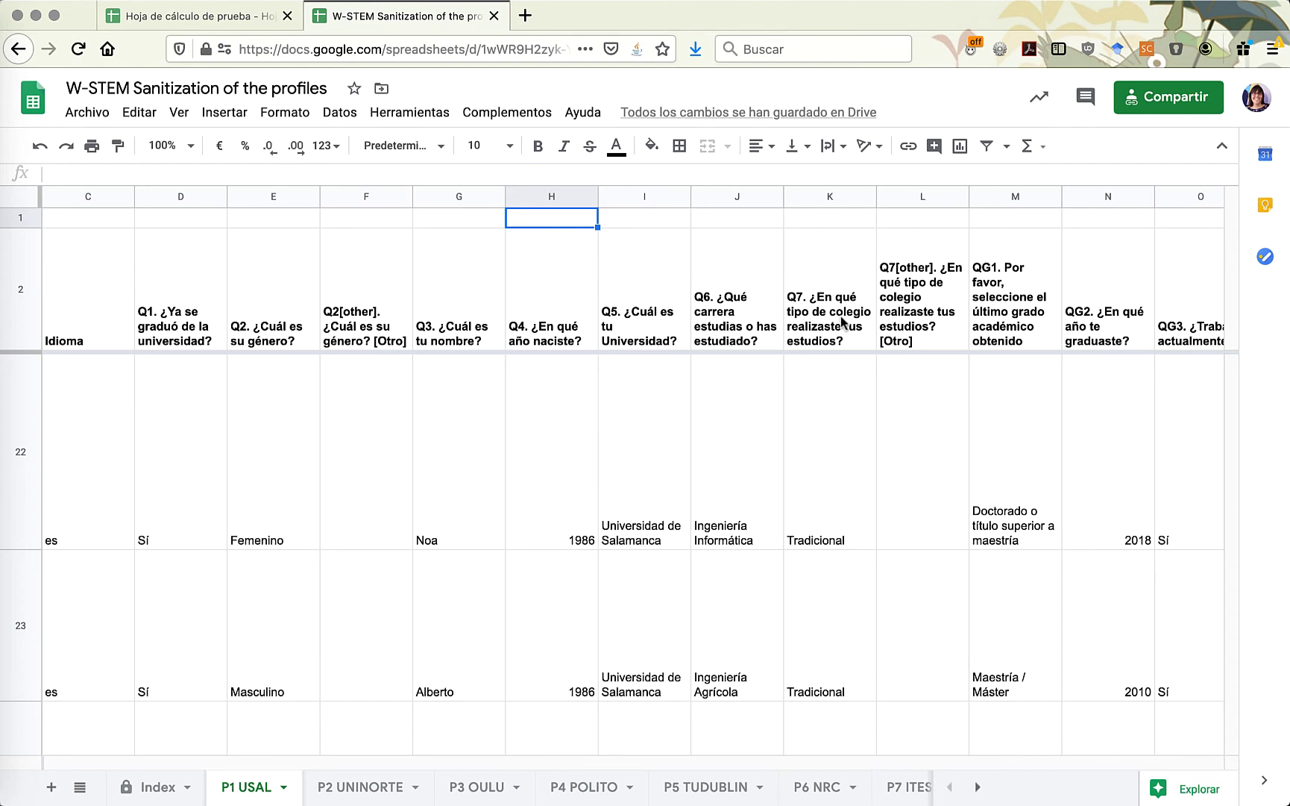
# - Start a single-colour conditional formatting rule for the whole of column H and view the preset format styles
pyautogui.click(565, 452)
pyautogui.scroll(2, 563, 453)
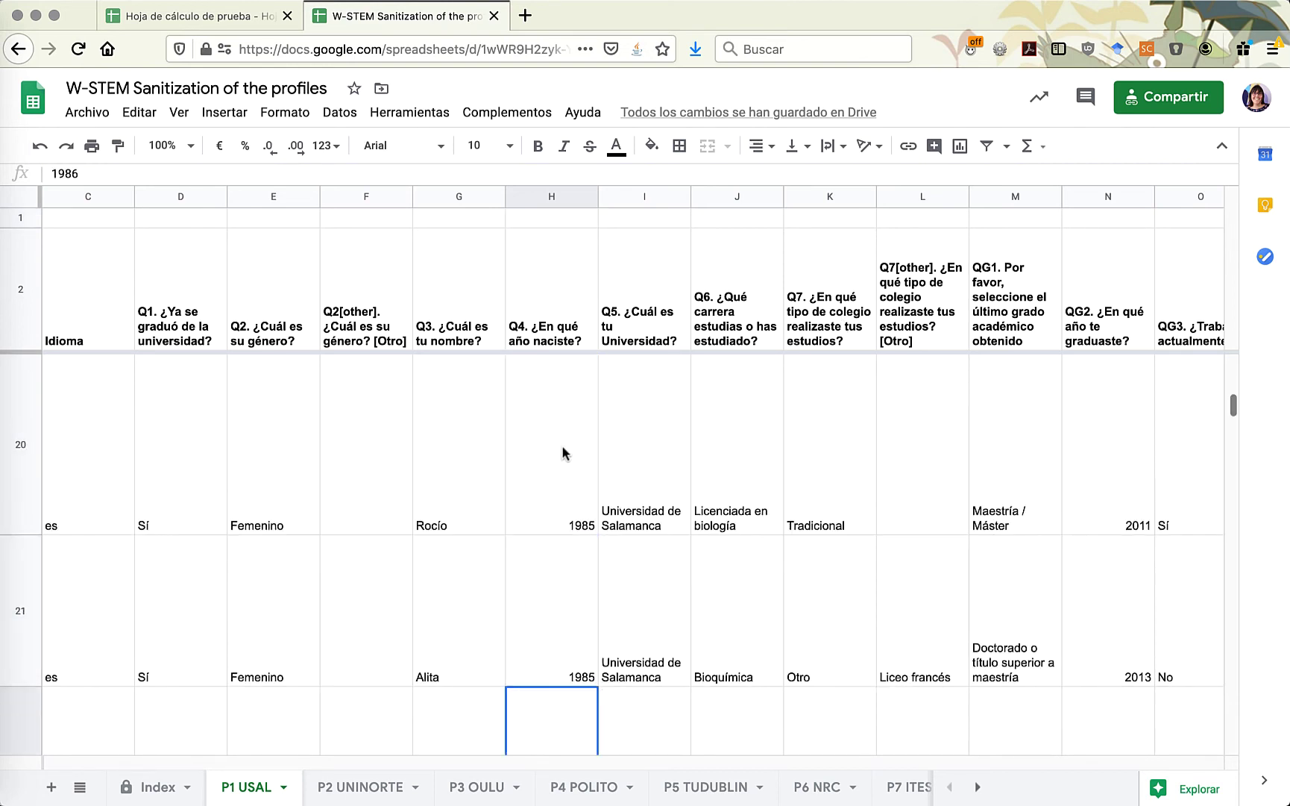
pyautogui.scroll(15, 563, 452)
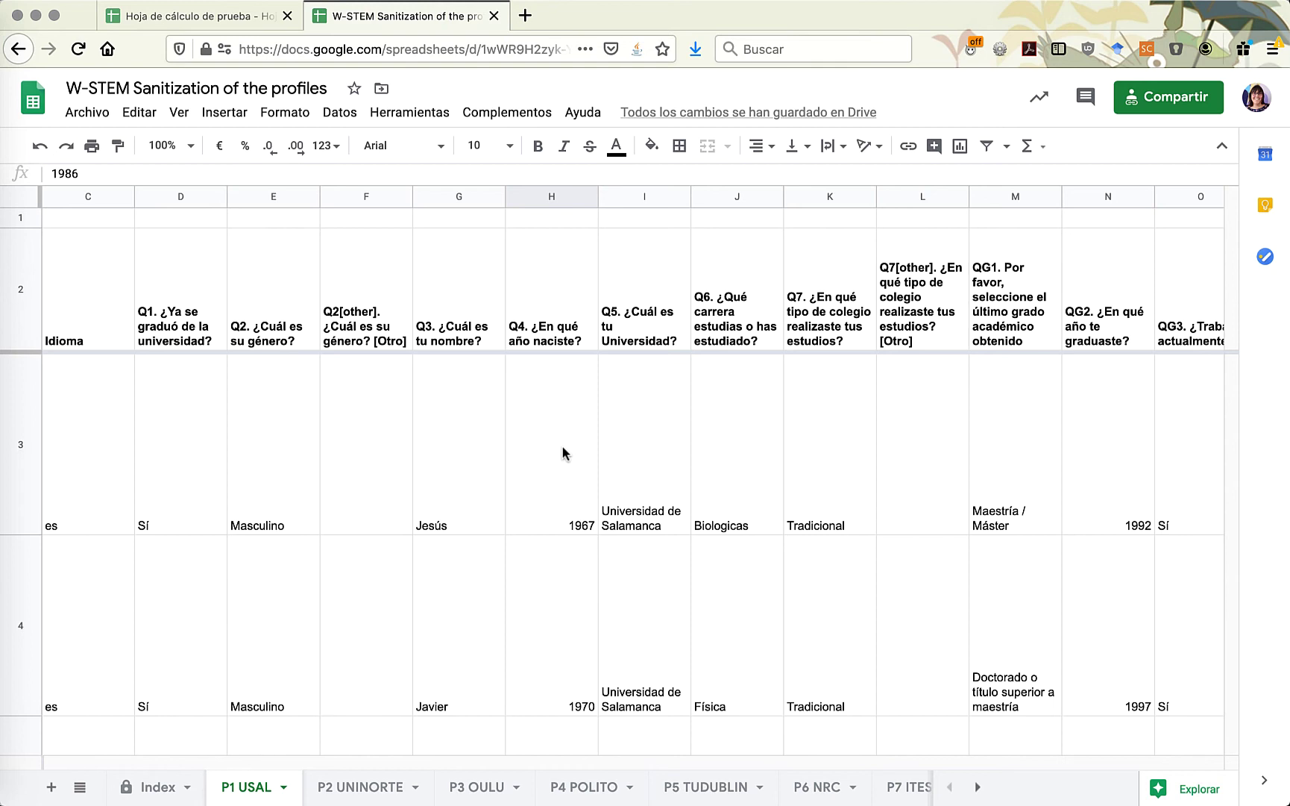
pyautogui.click(550, 198)
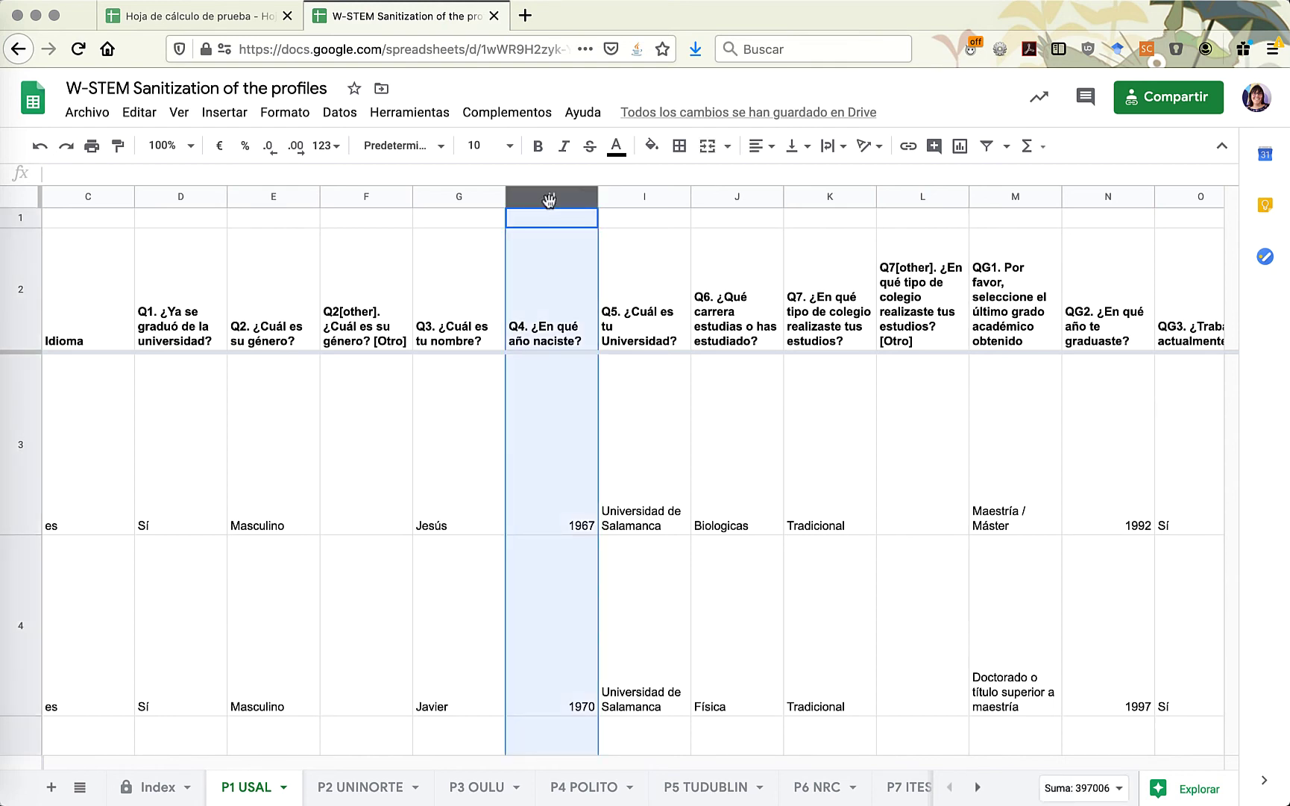
pyautogui.click(285, 115)
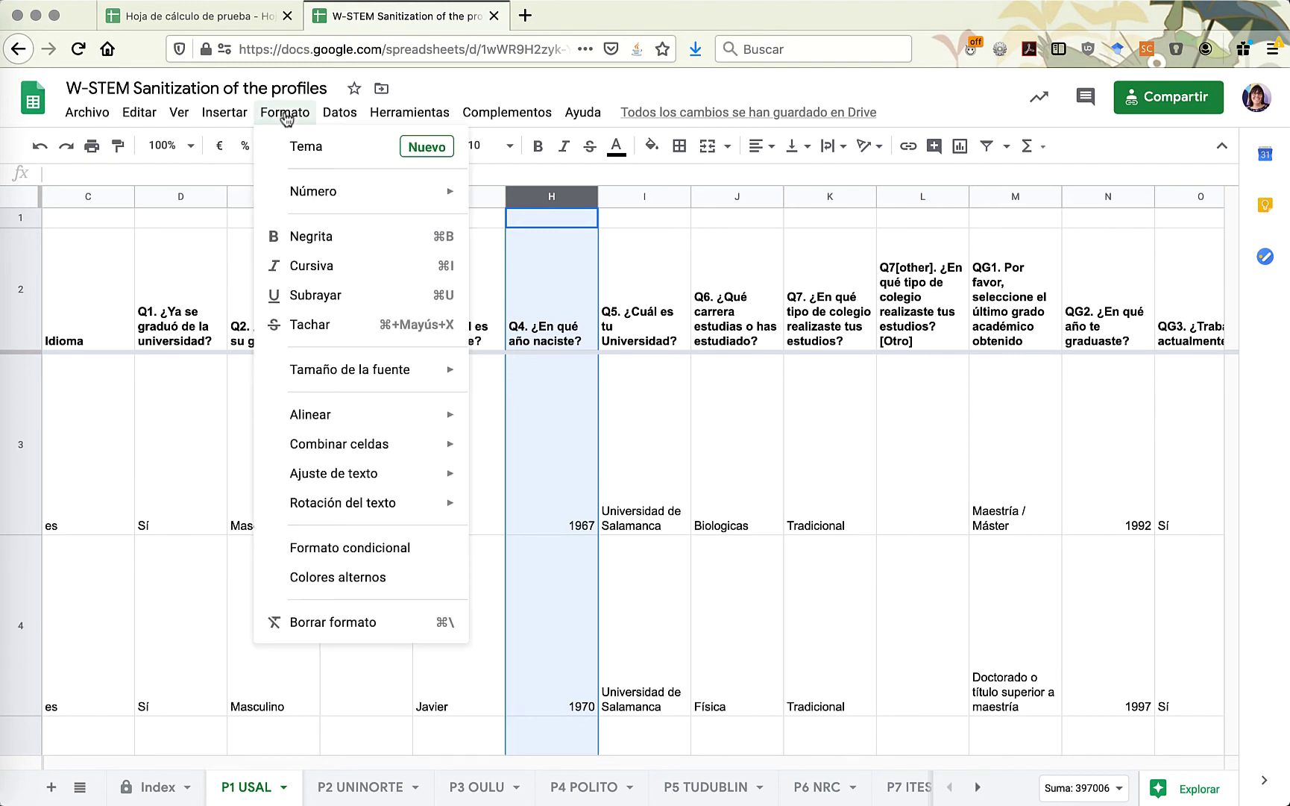
pyautogui.click(410, 549)
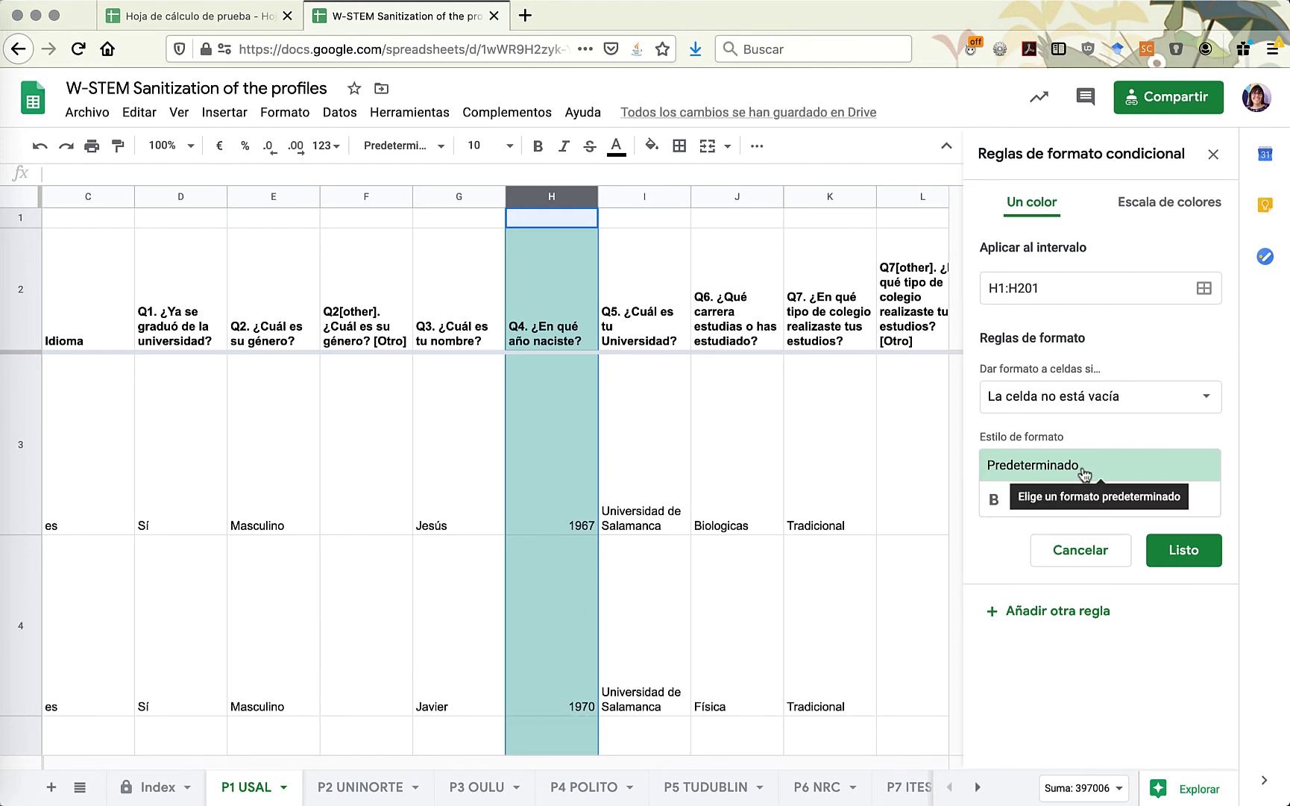
pyautogui.click(1133, 469)
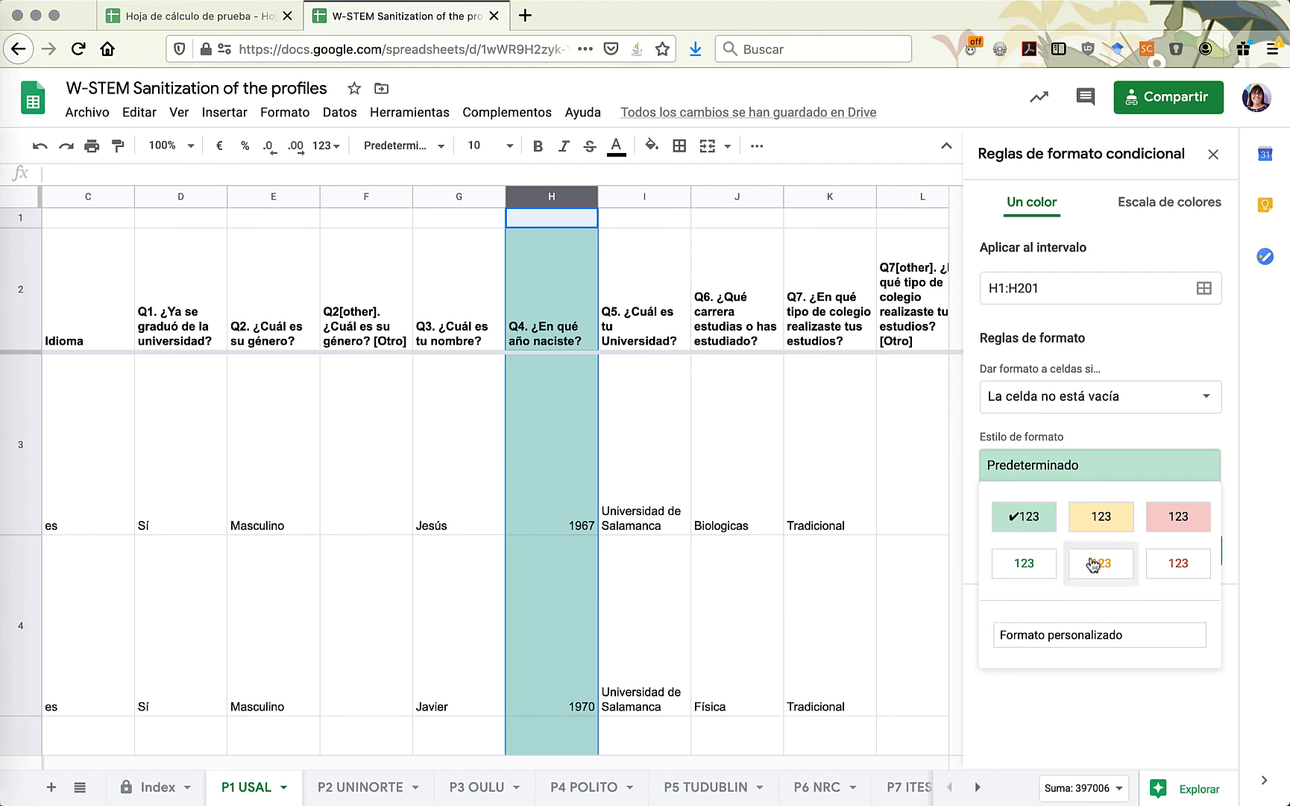
pyautogui.click(1102, 431)
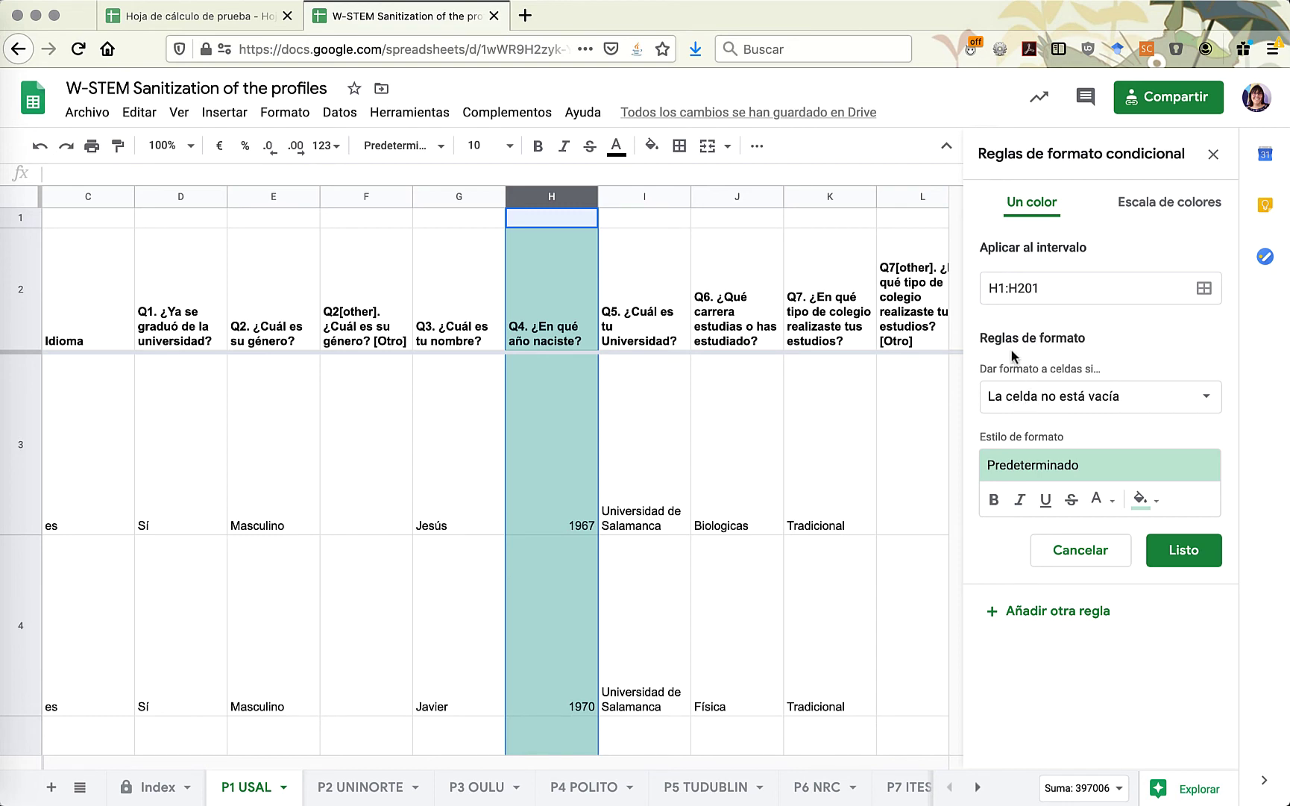
# - Set the column H rule to format cells with the condition "Menor o igual que" 1986 in the default green style, and save it
pyautogui.click(1118, 402)
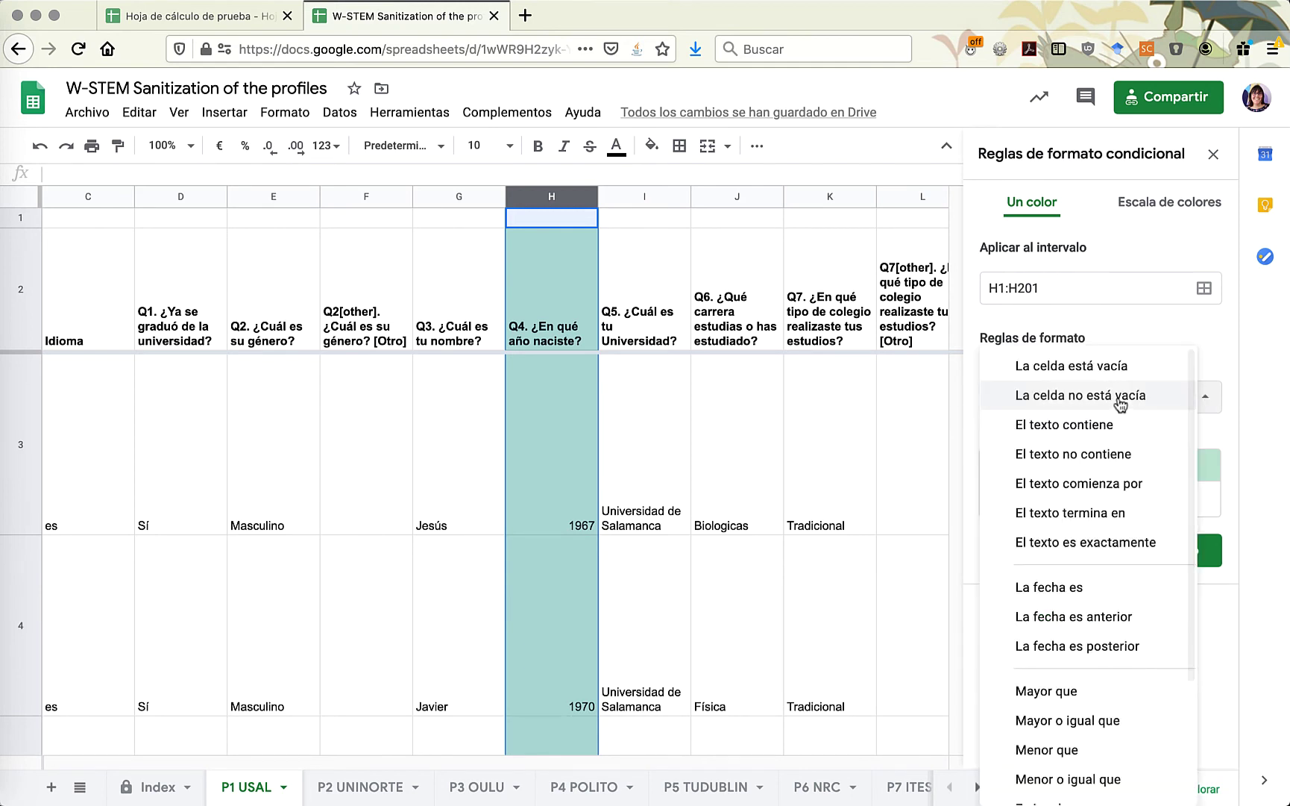
pyautogui.scroll(-1, 1104, 630)
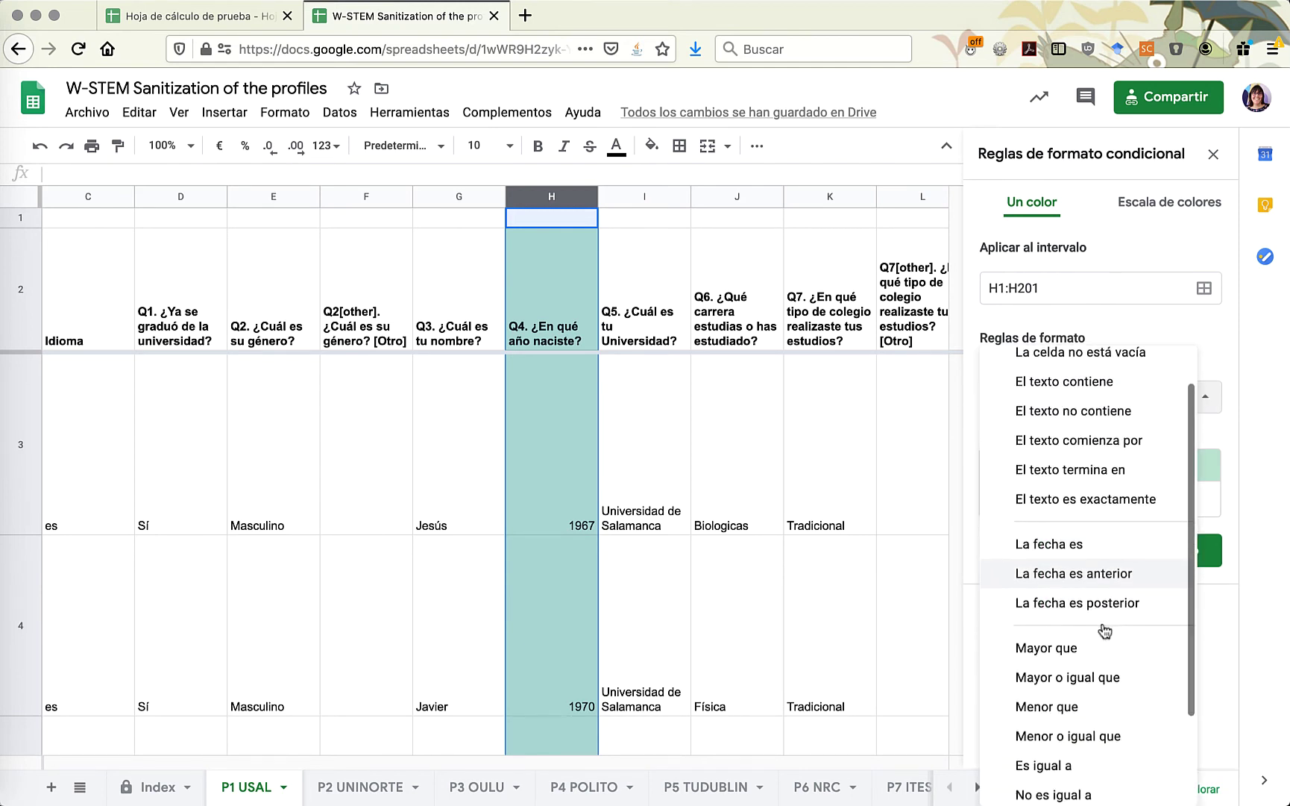
pyautogui.scroll(-2, 1104, 661)
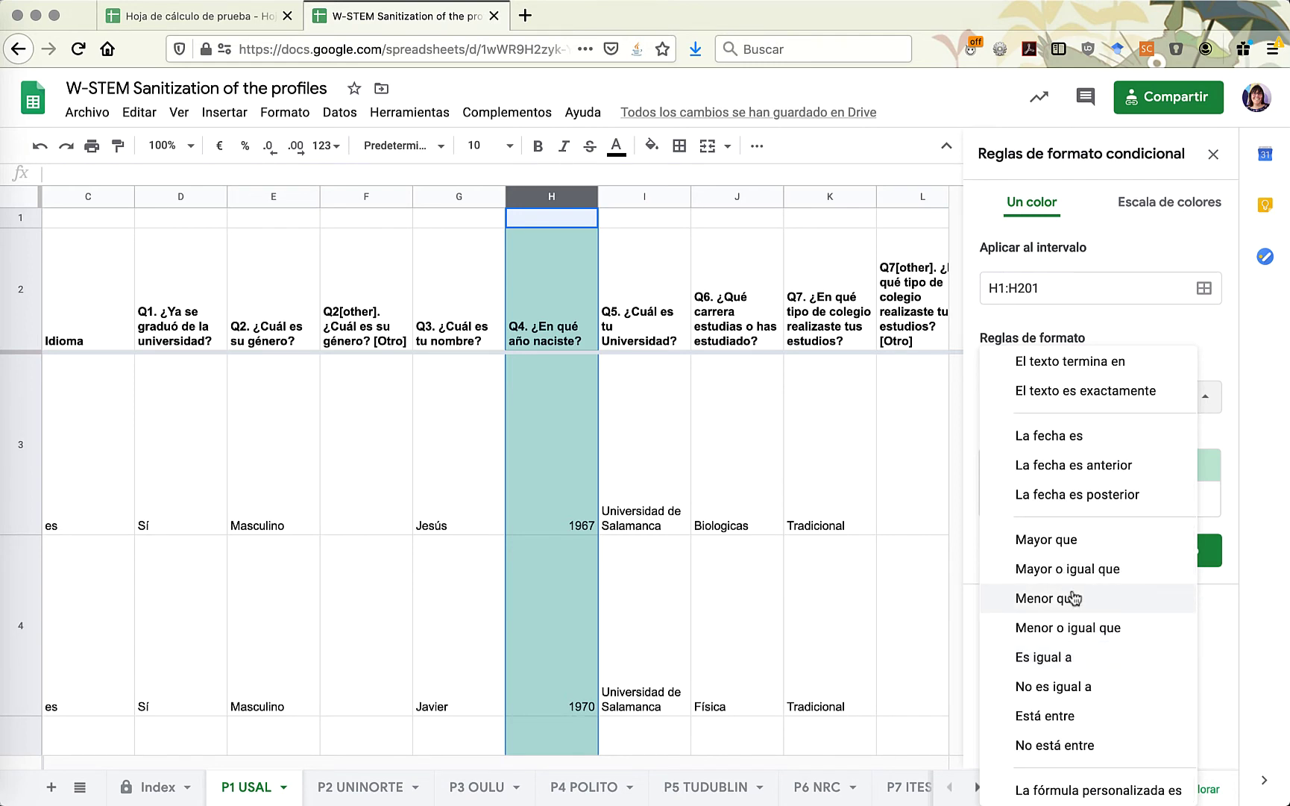
pyautogui.click(1083, 631)
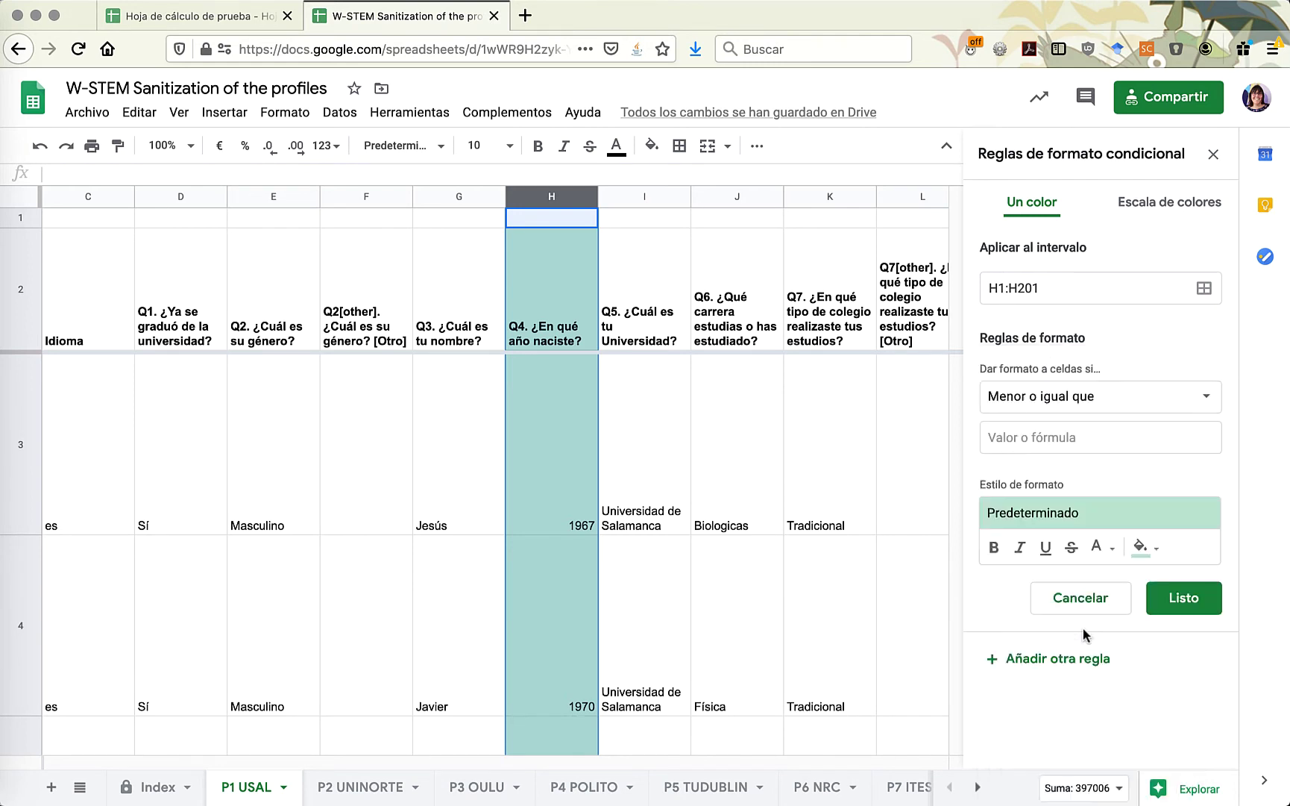
pyautogui.click(1001, 438)
pyautogui.write('29')
pyautogui.press('BackSpace')
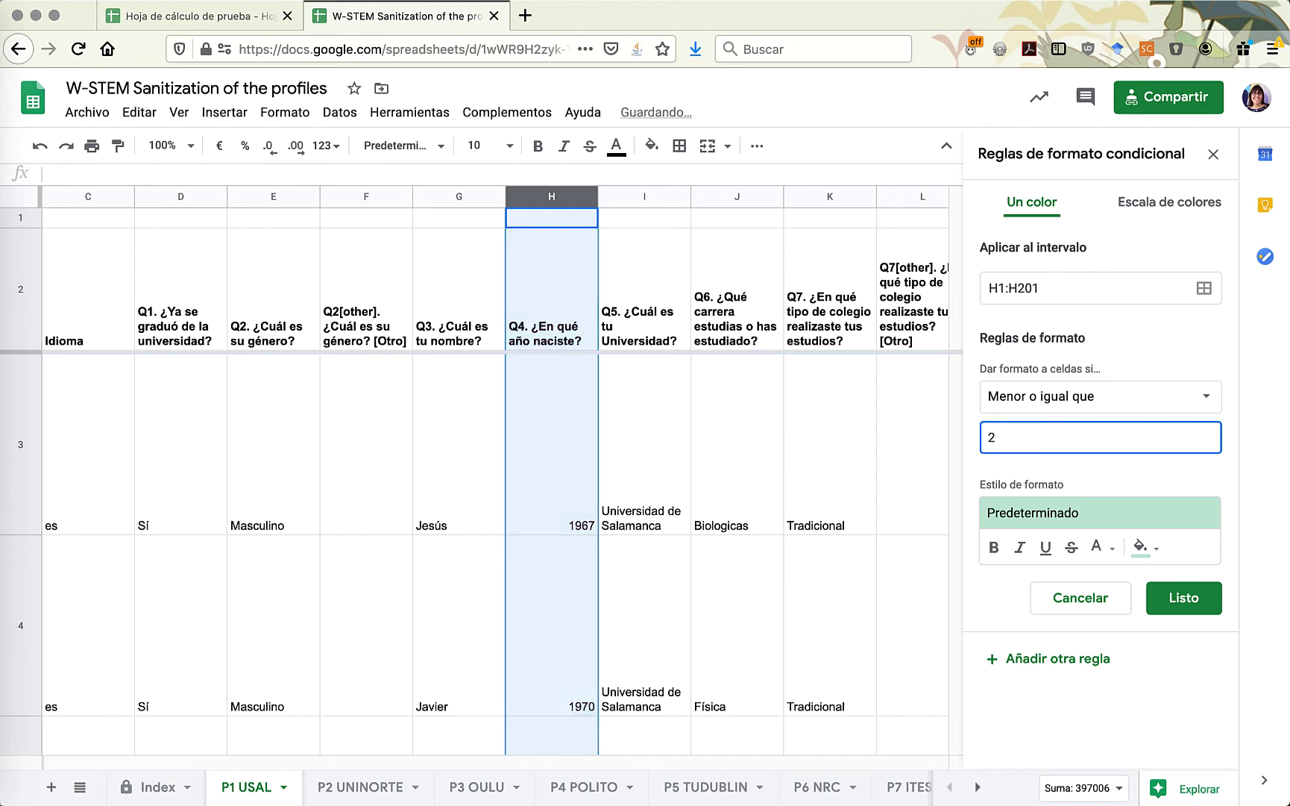
pyautogui.write('98')
pyautogui.press('BackSpace')
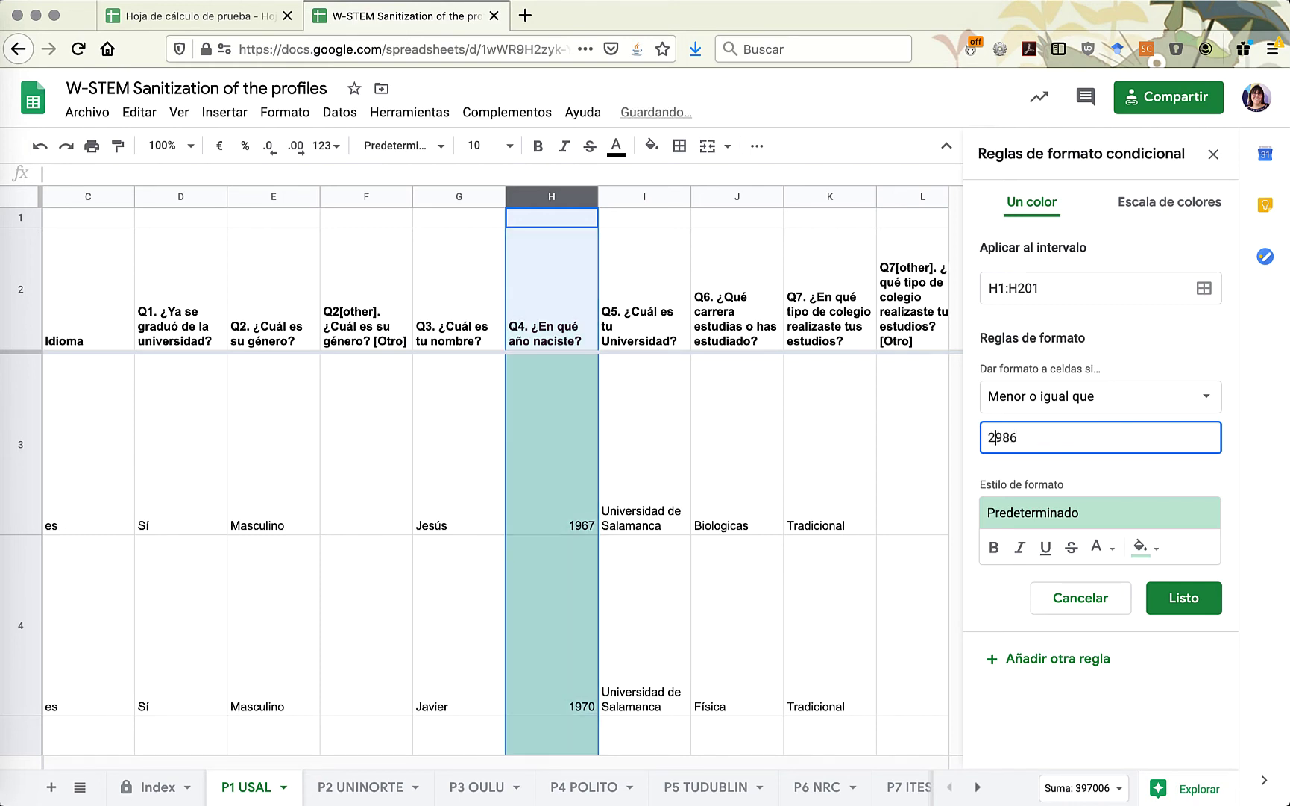
pyautogui.press('BackSpace')
pyautogui.write('1')
pyautogui.click(1179, 599)
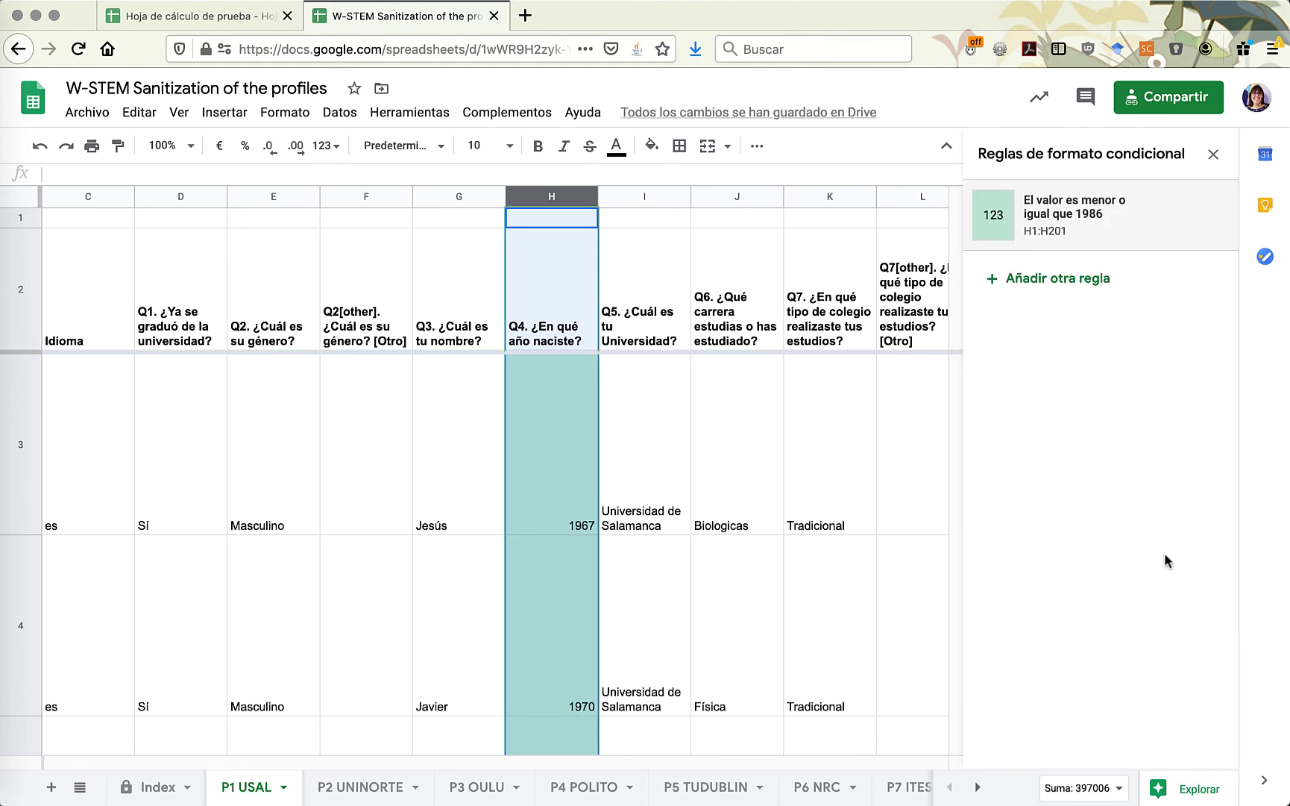
# - Add a second single-colour conditional formatting rule for all of column H with the condition "Mayor que"
pyautogui.scroll(-3, 594, 429)
pyautogui.scroll(-20, 593, 430)
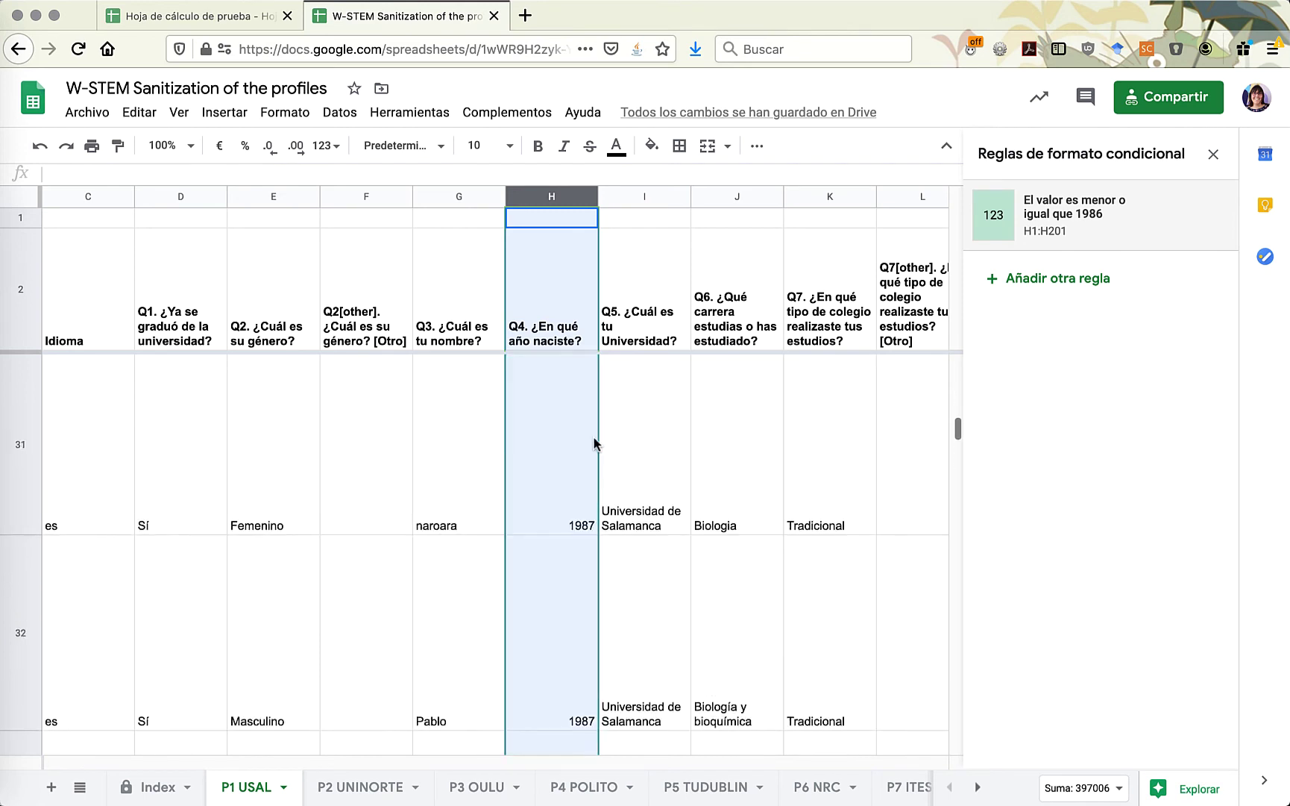
pyautogui.scroll(8, 594, 443)
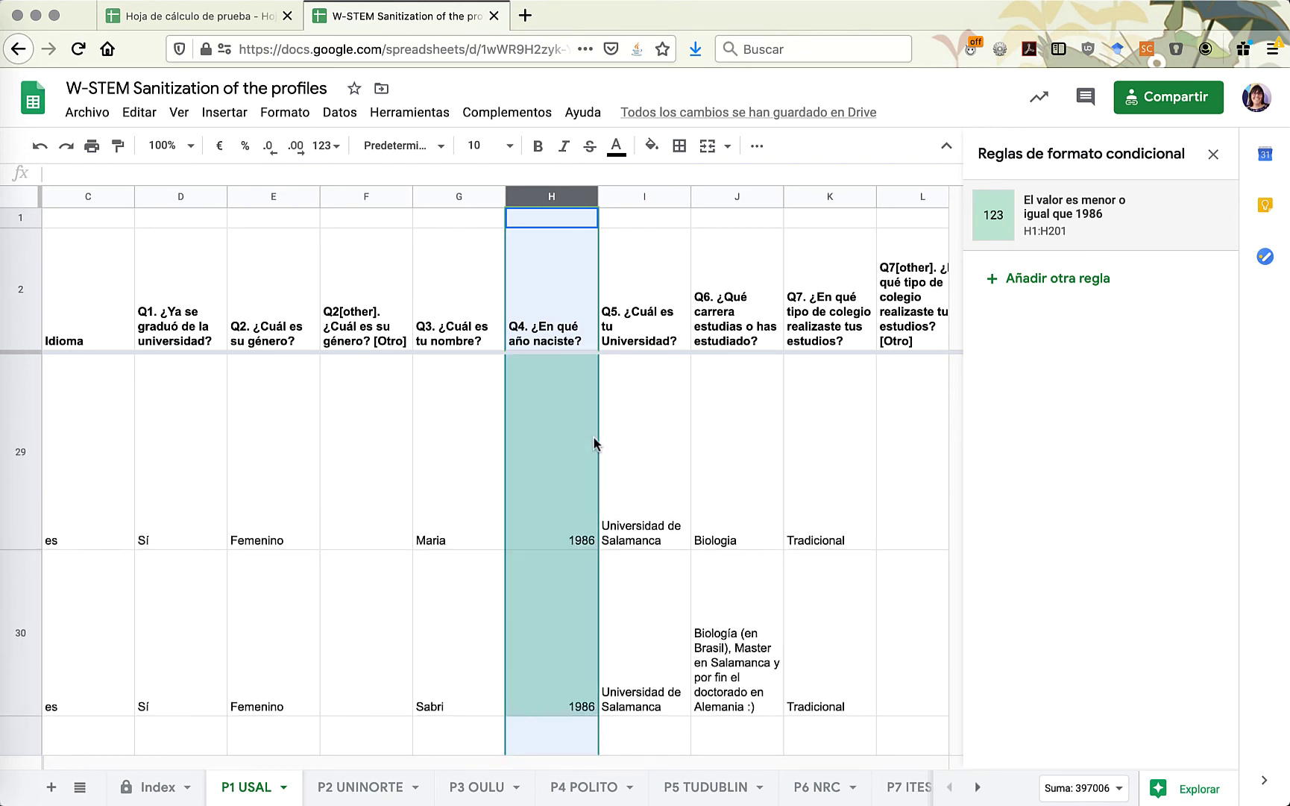
pyautogui.click(569, 480)
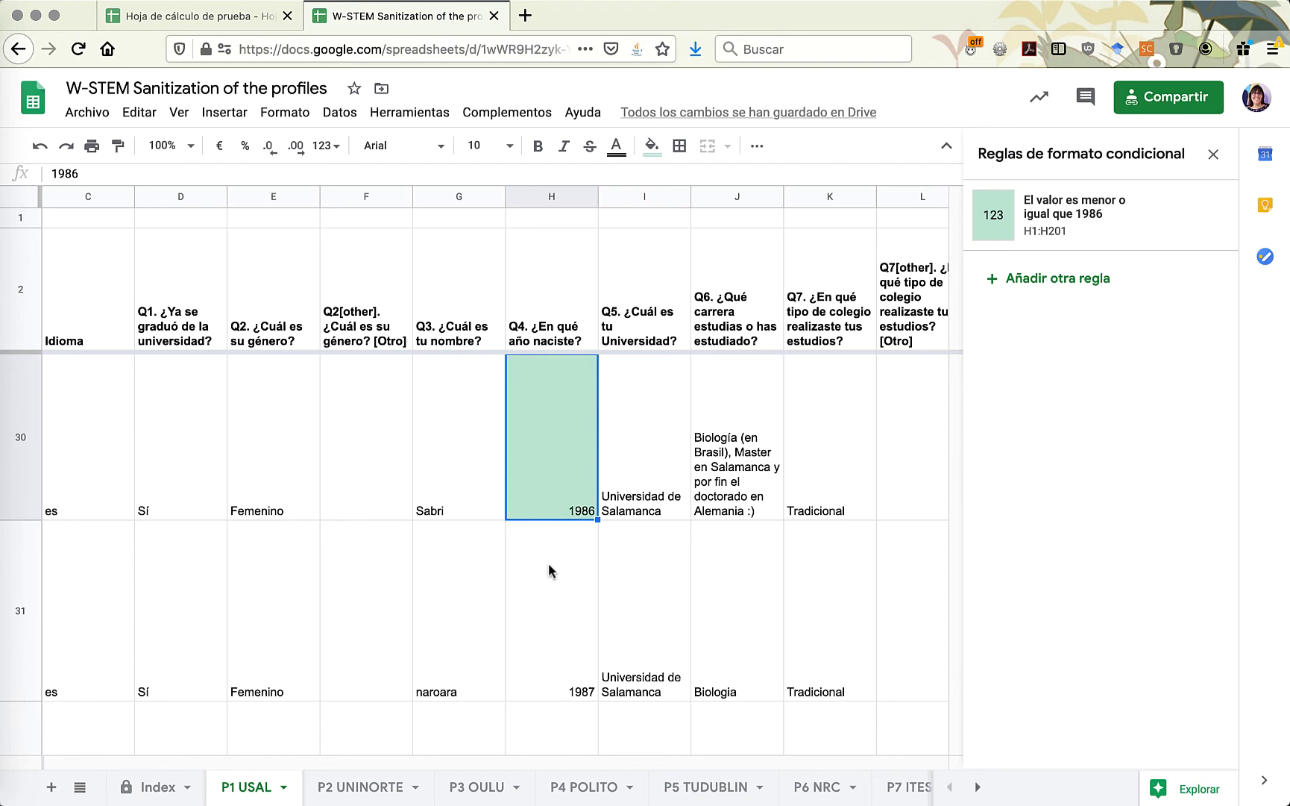
pyautogui.click(560, 196)
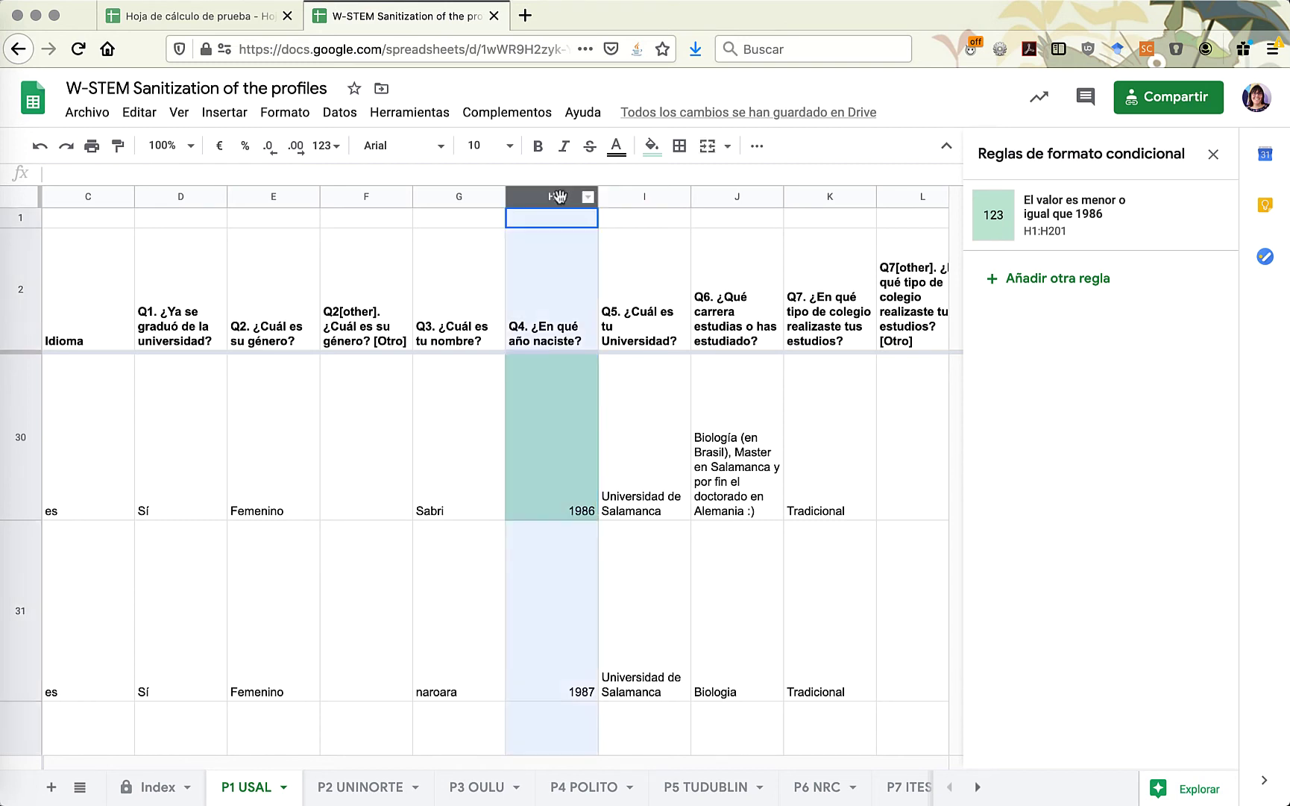
pyautogui.click(994, 278)
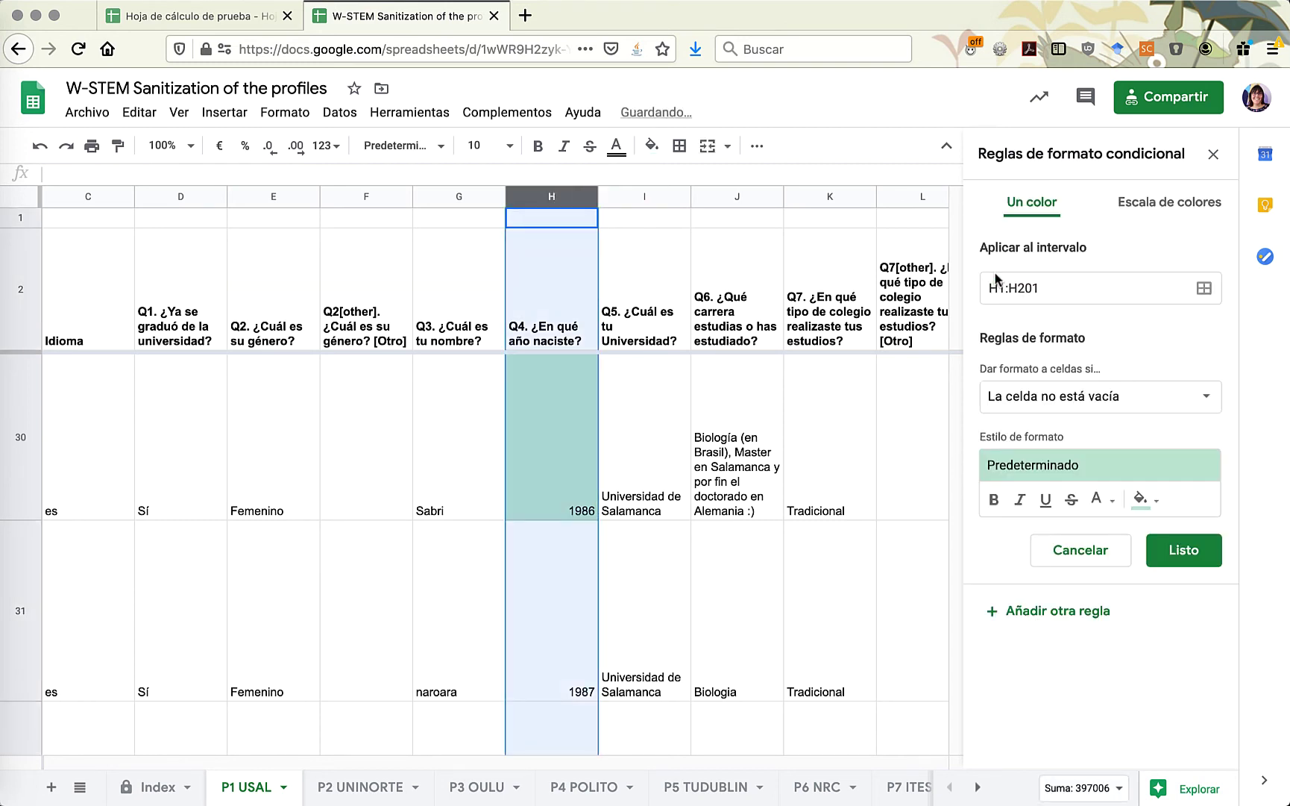
pyautogui.click(1016, 403)
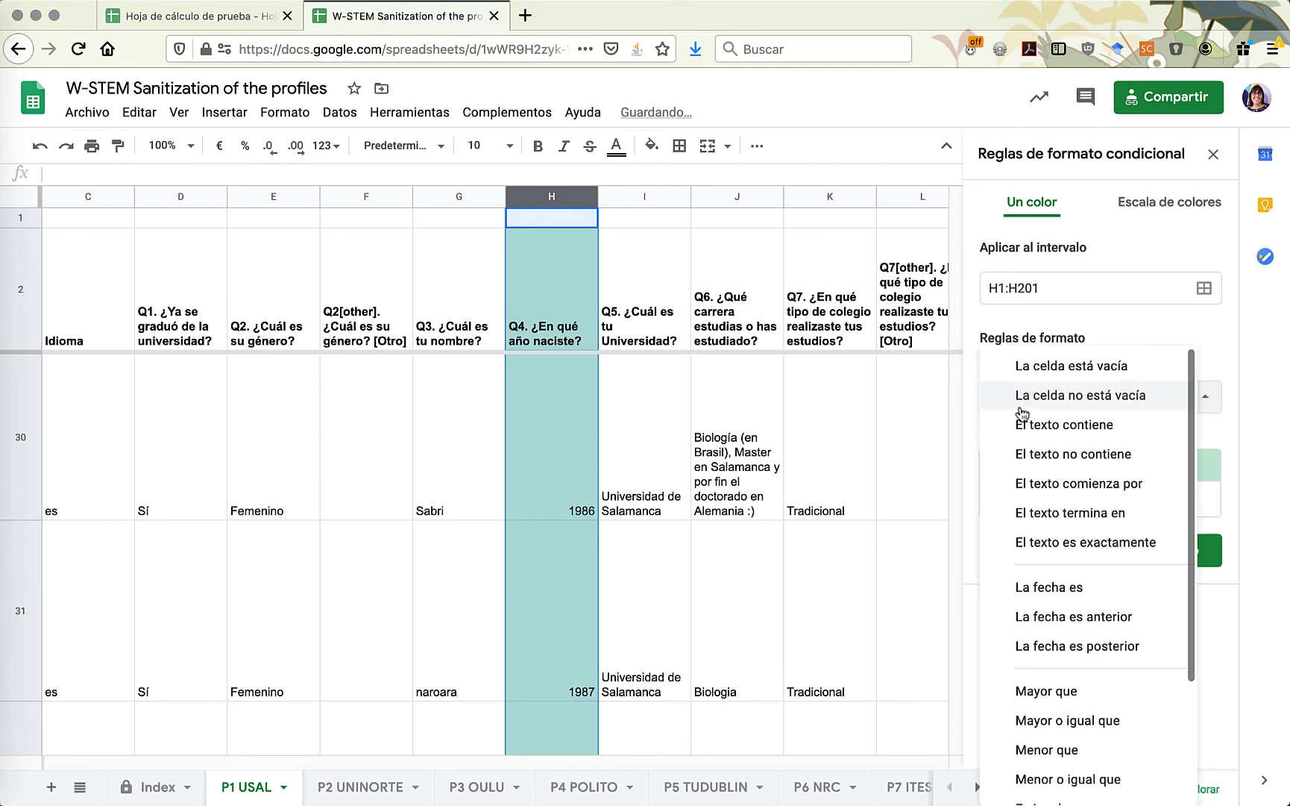
pyautogui.scroll(-3, 1029, 652)
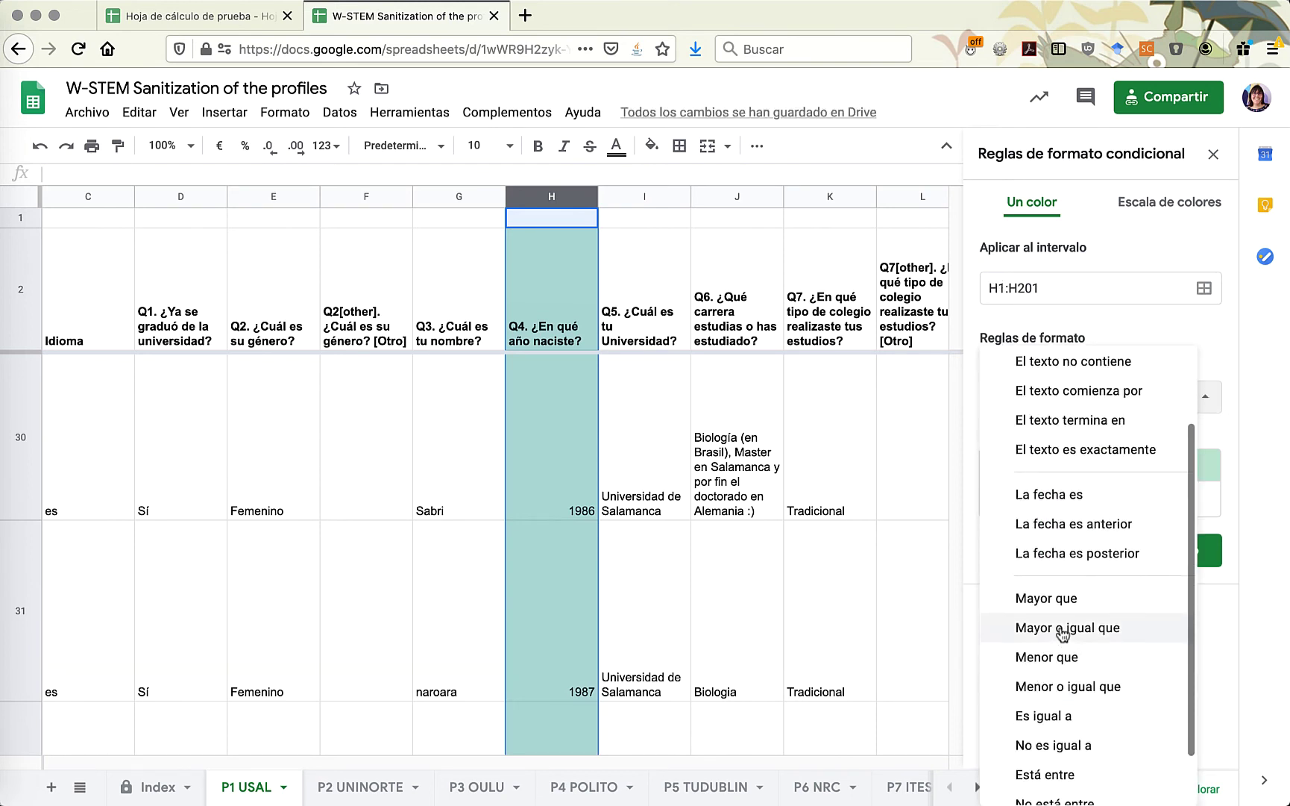
pyautogui.click(1046, 601)
# - Give the second rule the value 1986 and the yellow preset style, and save it
pyautogui.click(991, 443)
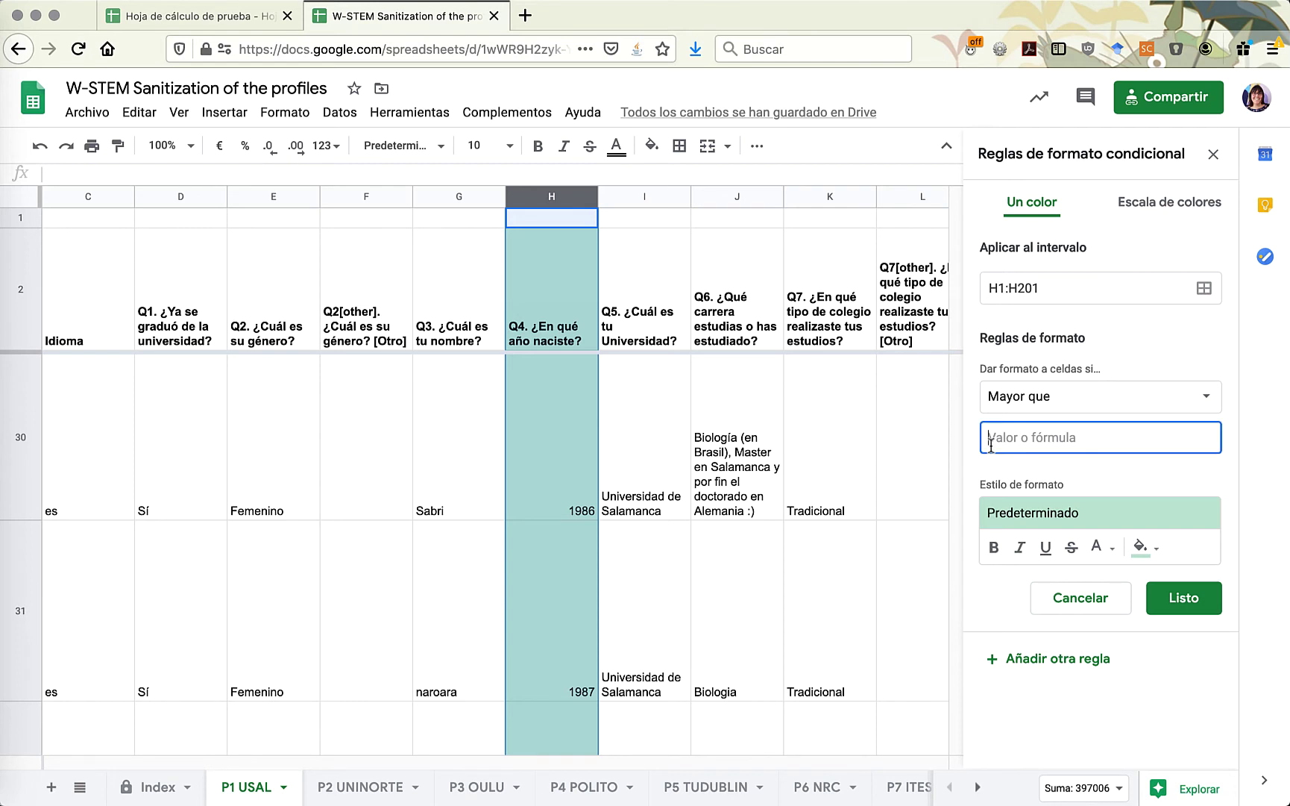
pyautogui.write('2986')
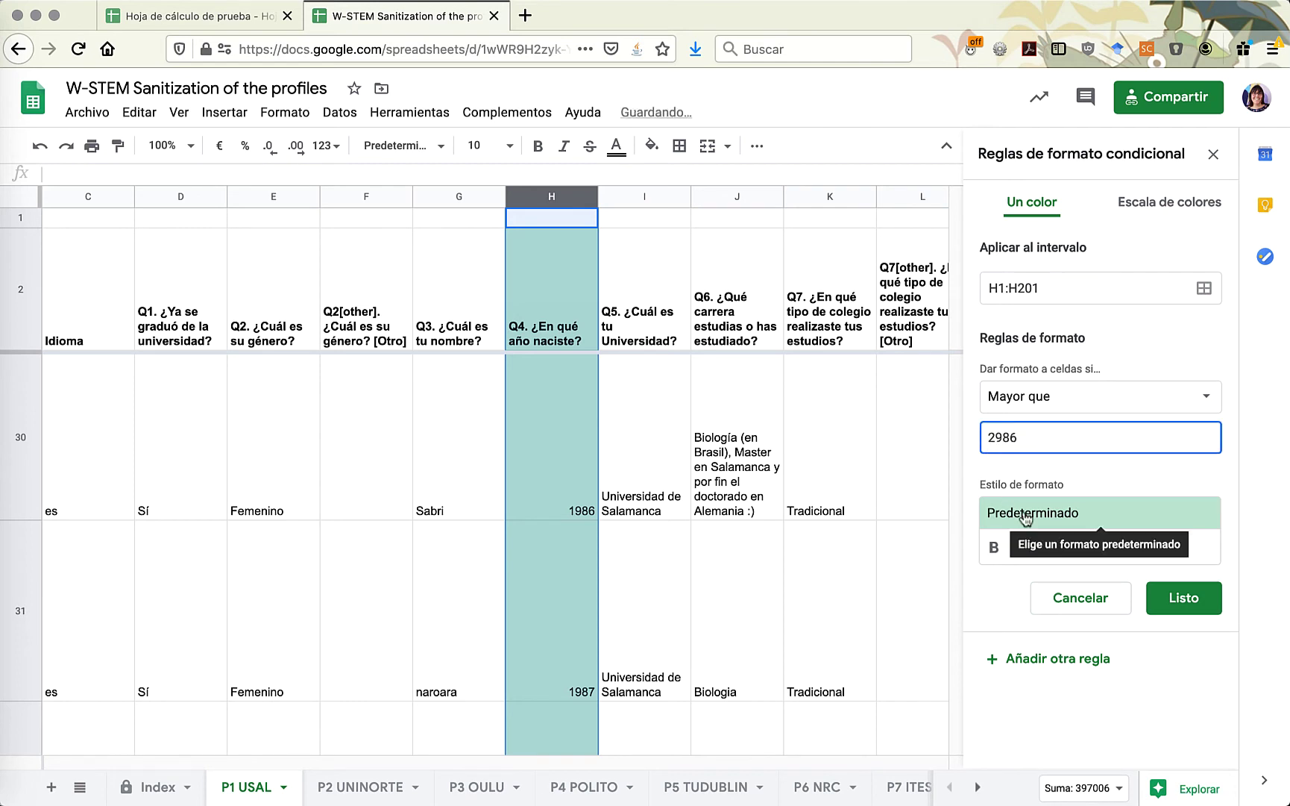
pyautogui.click(1027, 515)
pyautogui.click(1102, 565)
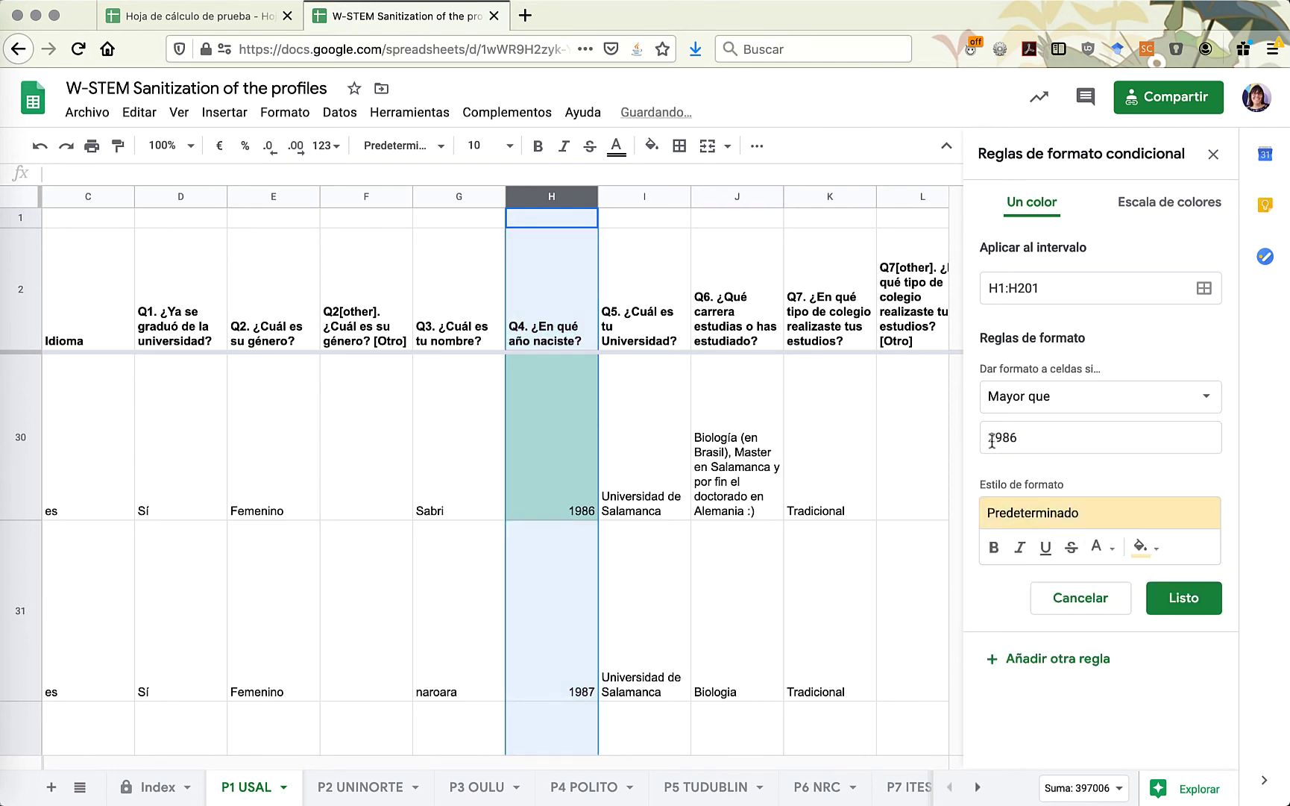
pyautogui.click(983, 440)
pyautogui.press('Delete')
pyautogui.write('1')
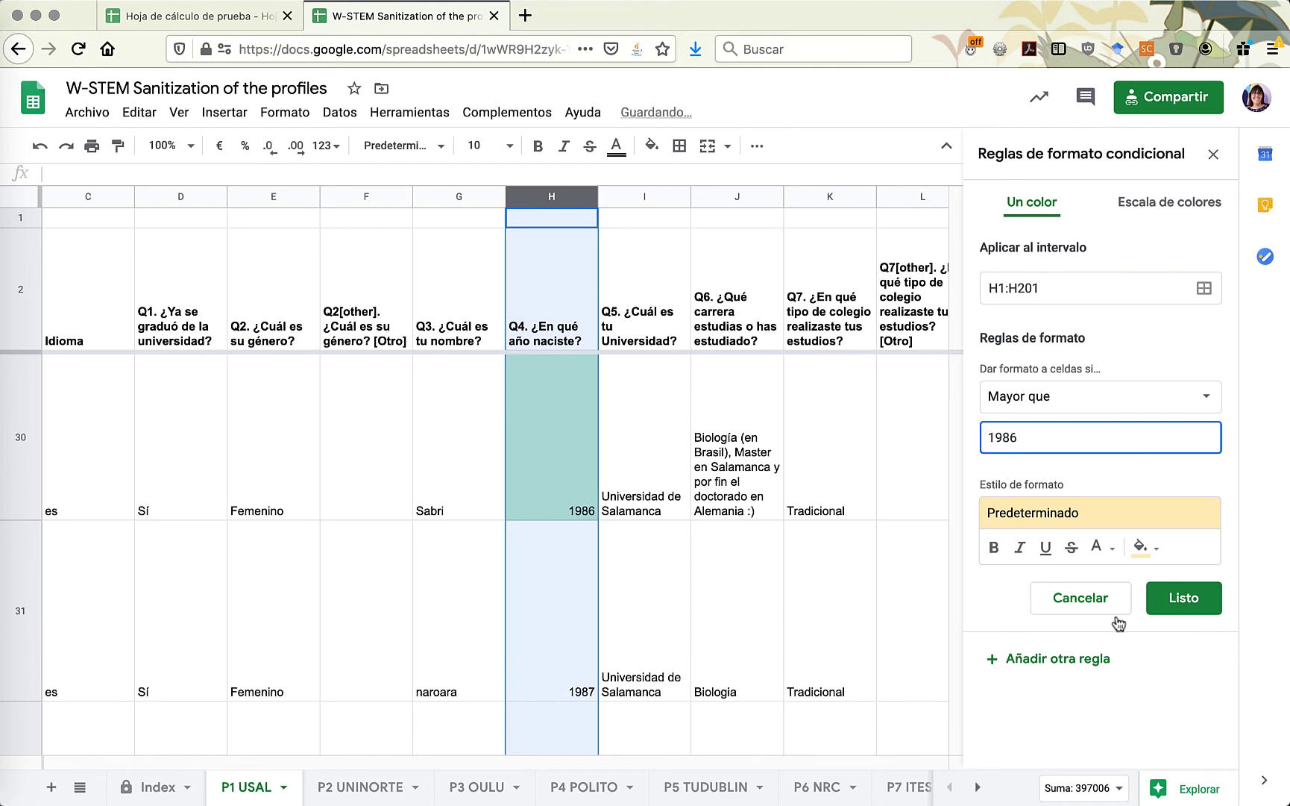
pyautogui.click(1176, 601)
pyautogui.click(561, 471)
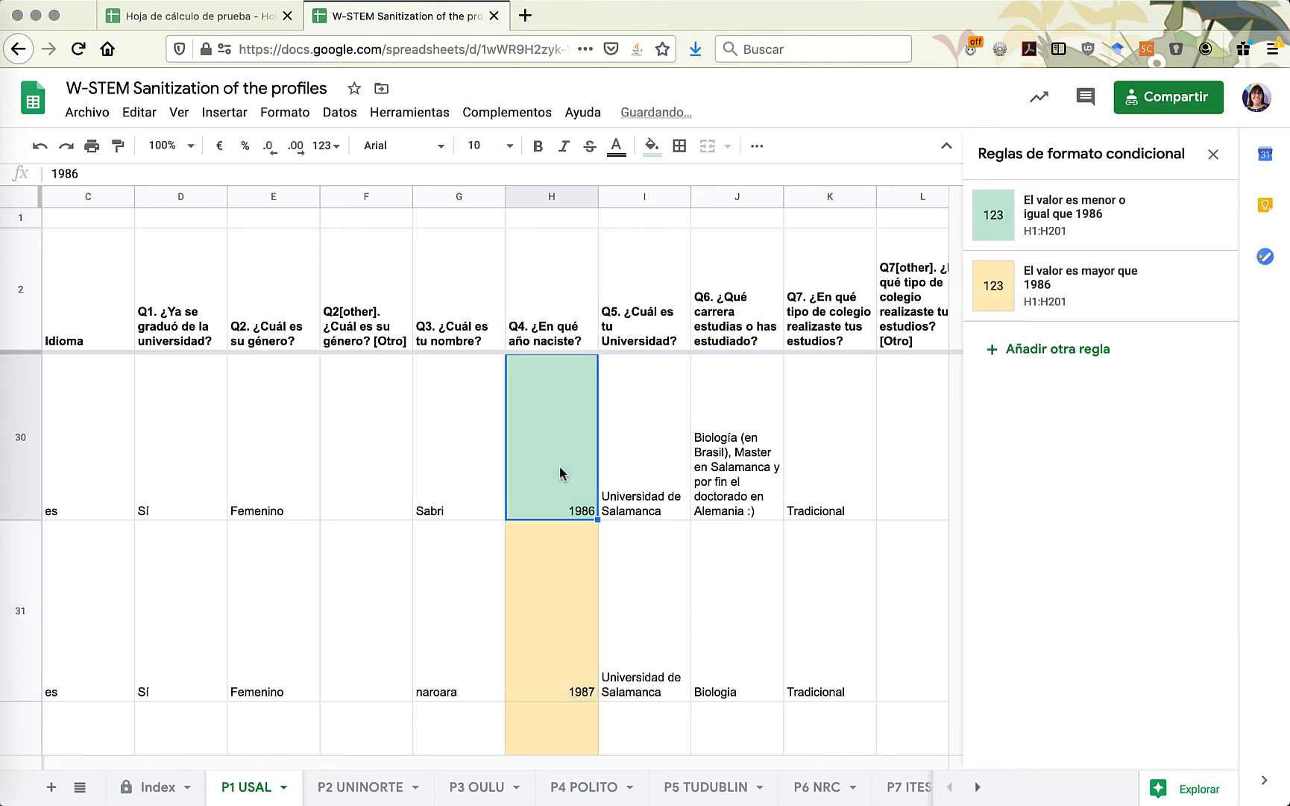
# - Reopen the greater-than-1986 rule and view how another interval can be added to its range, without changing the rule
pyautogui.click(1080, 305)
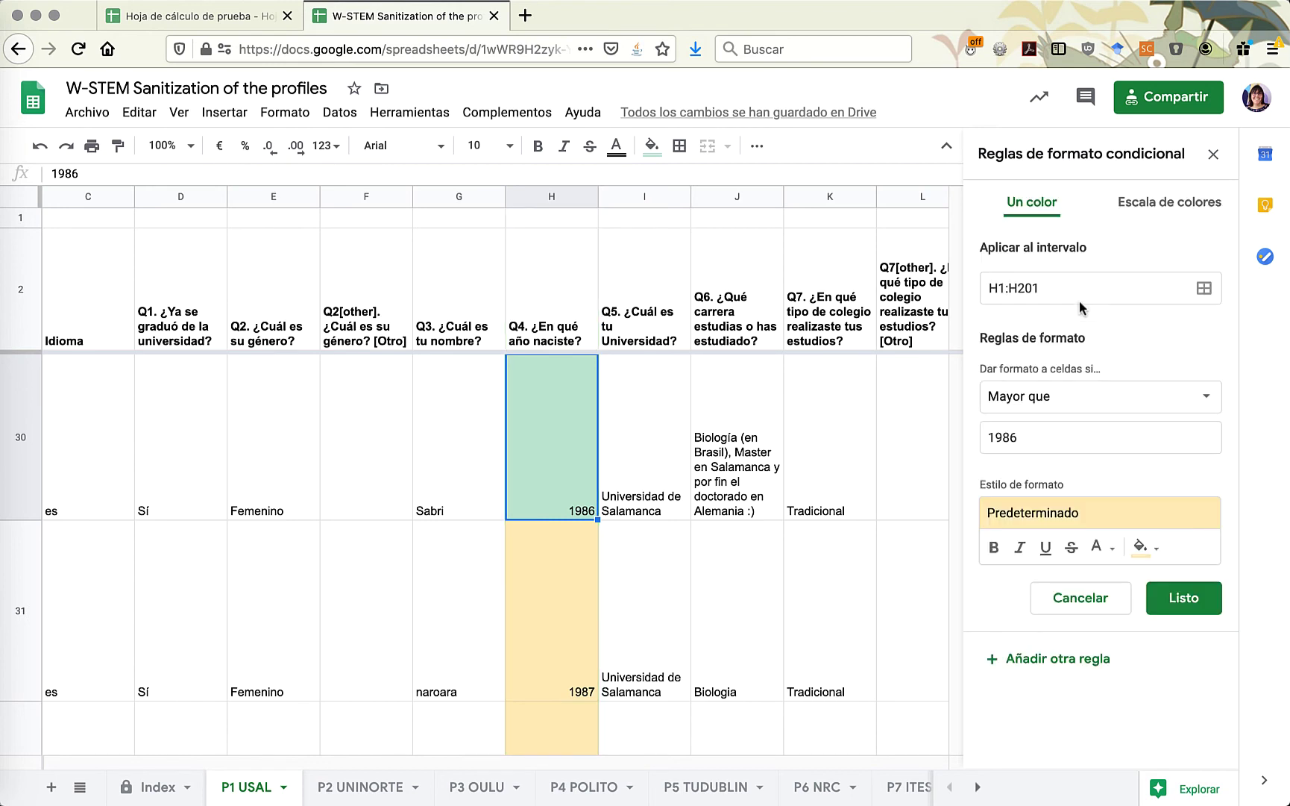
pyautogui.click(1040, 284)
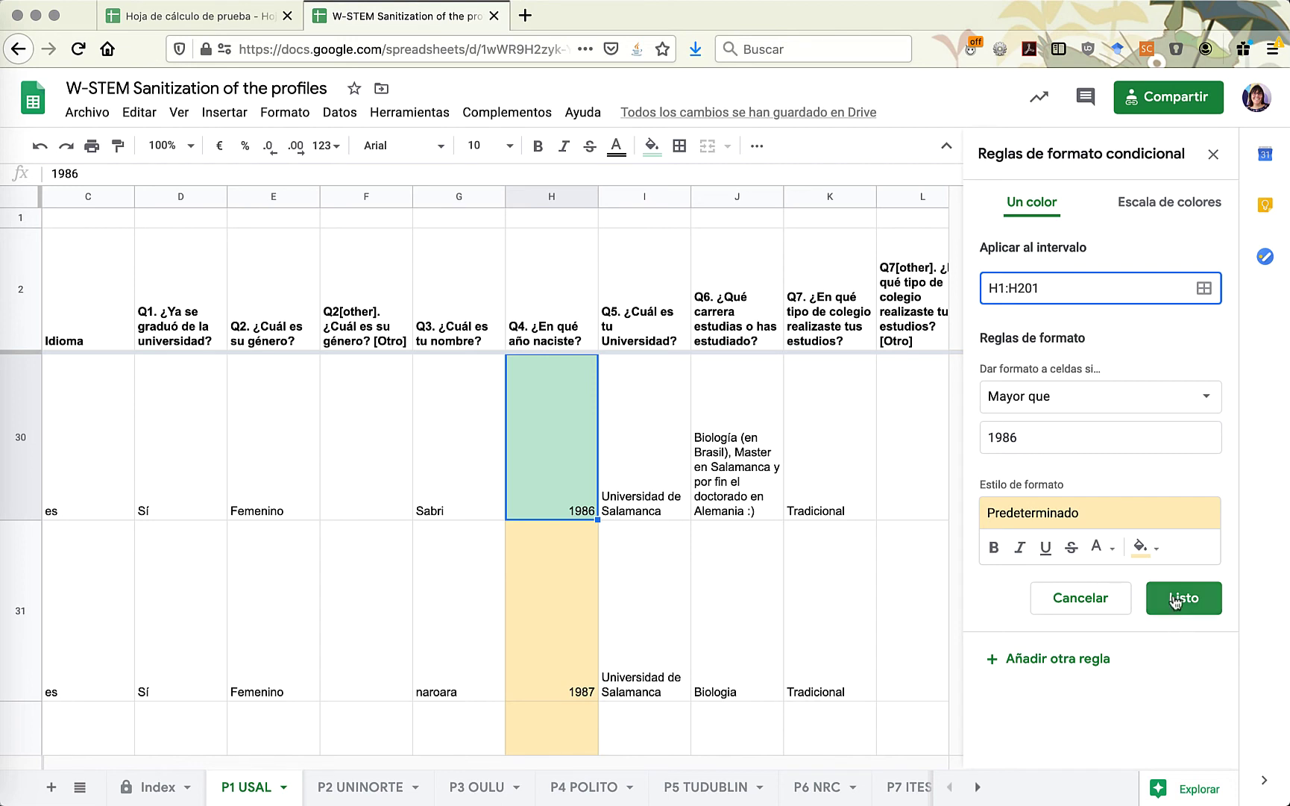
pyautogui.click(1192, 294)
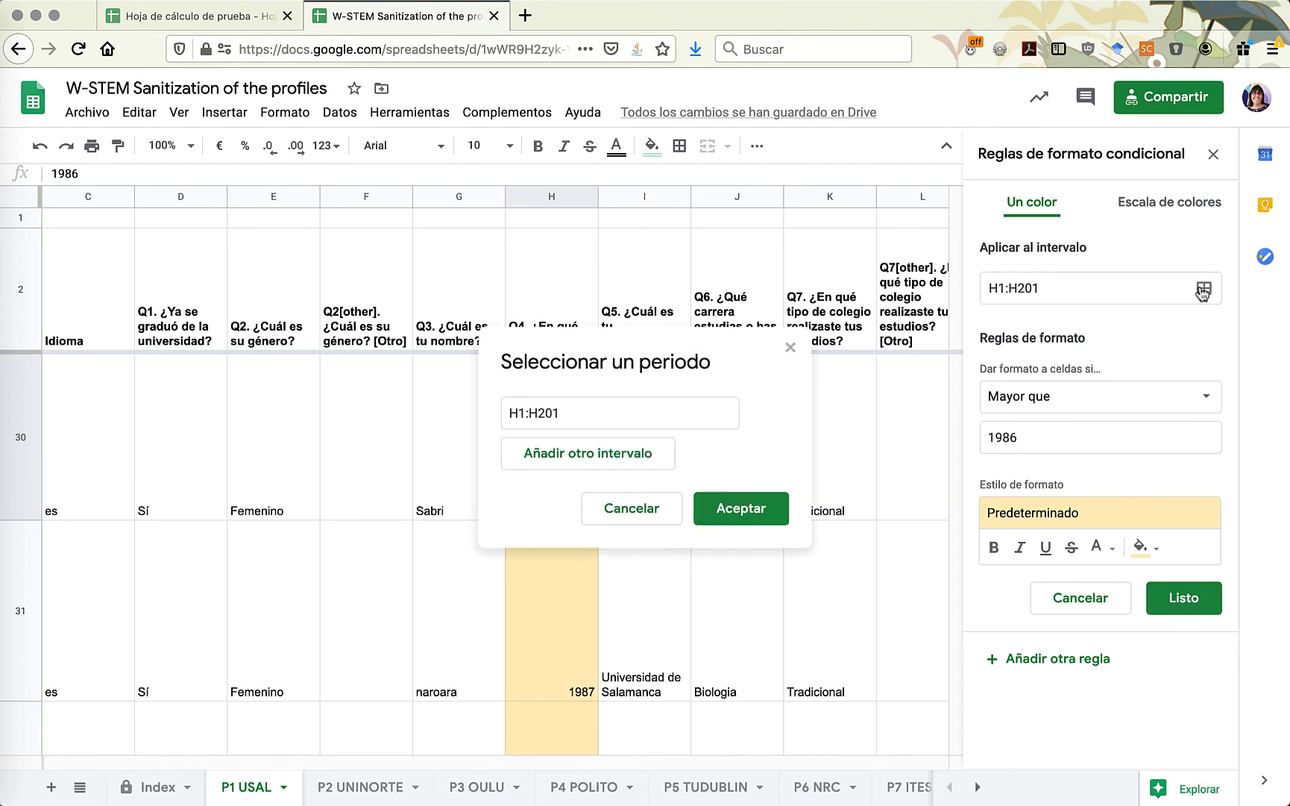
pyautogui.click(563, 463)
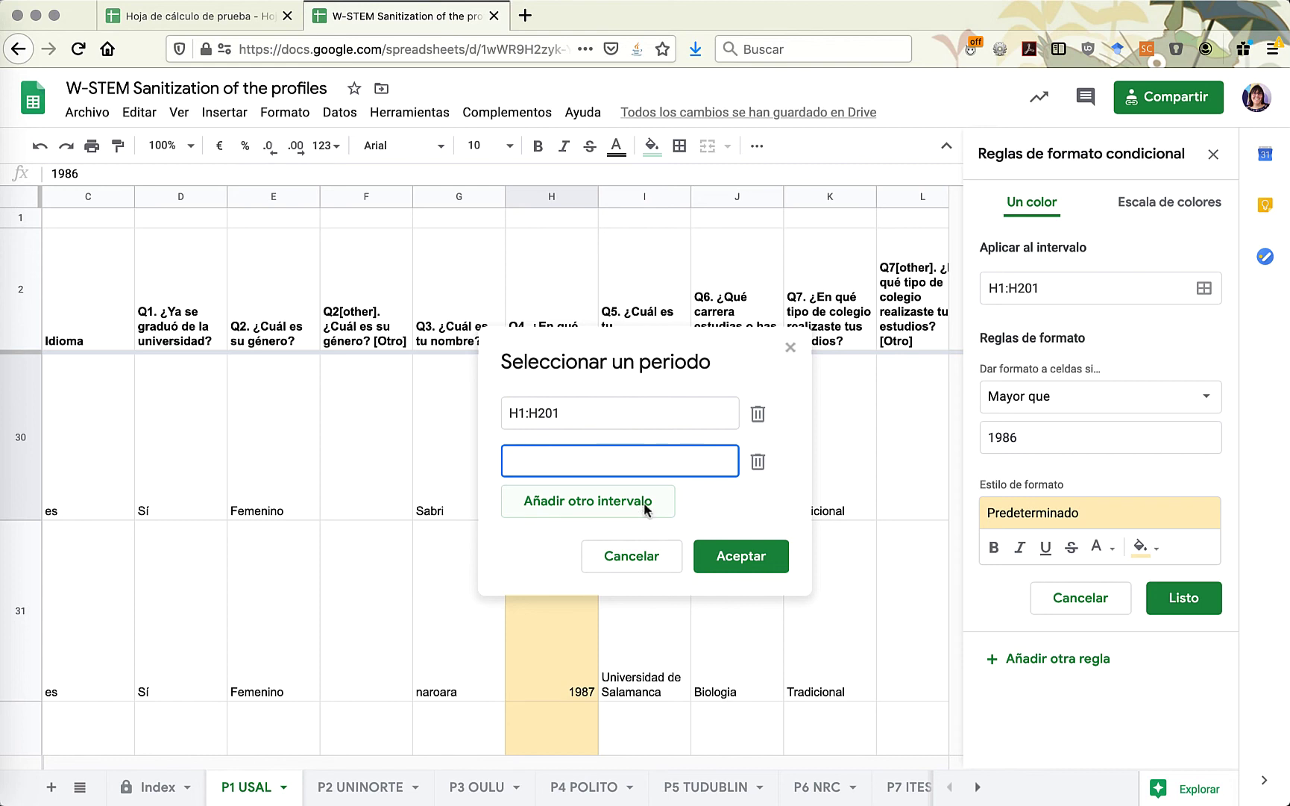
pyautogui.click(633, 563)
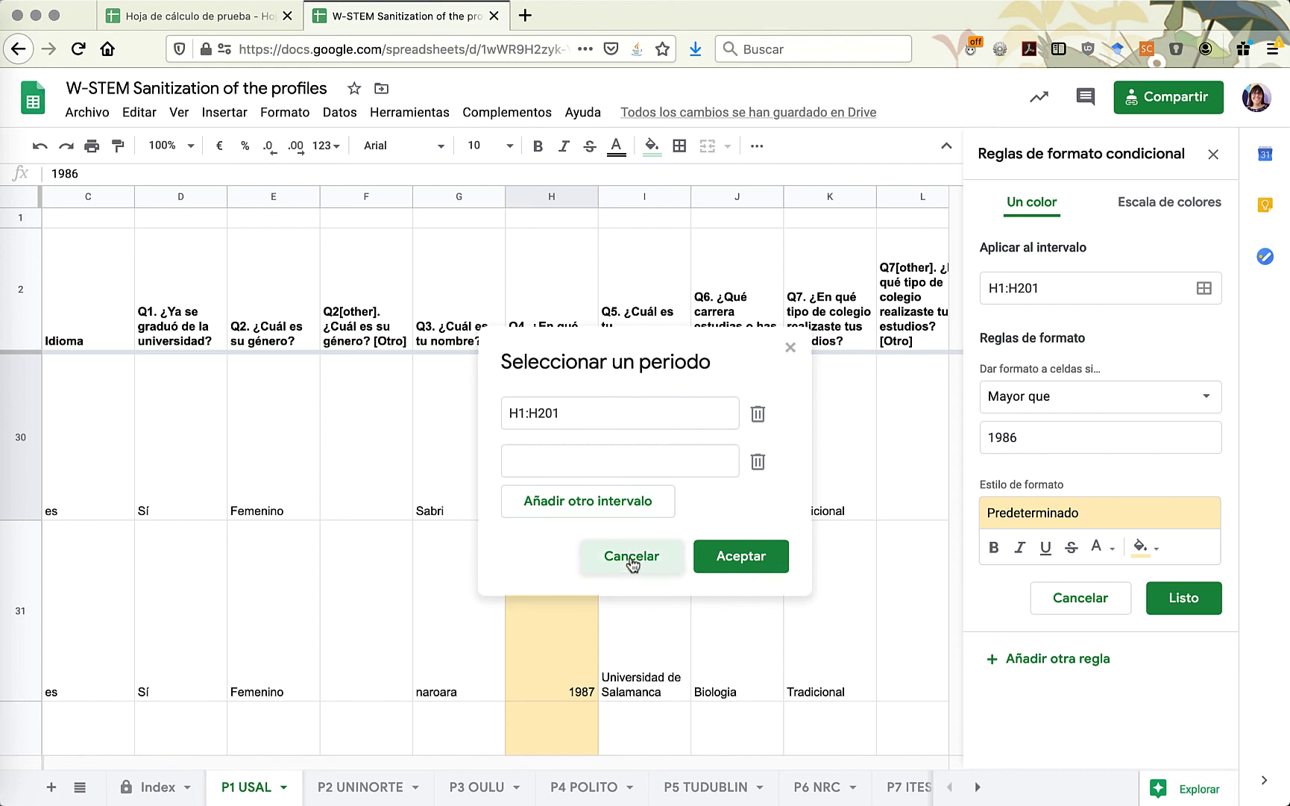
pyautogui.click(1171, 595)
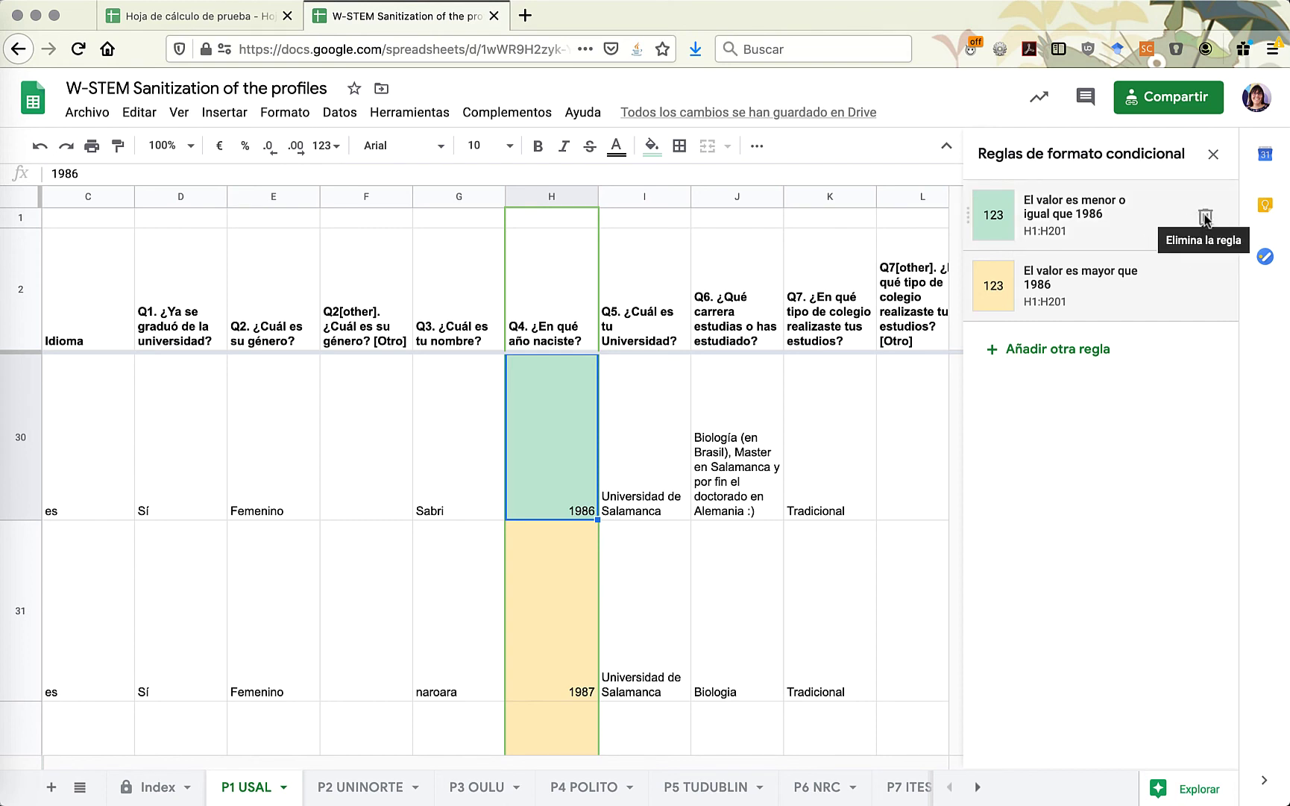
# - Delete both conditional formatting rules from column H and close the rule settings
pyautogui.click(1206, 288)
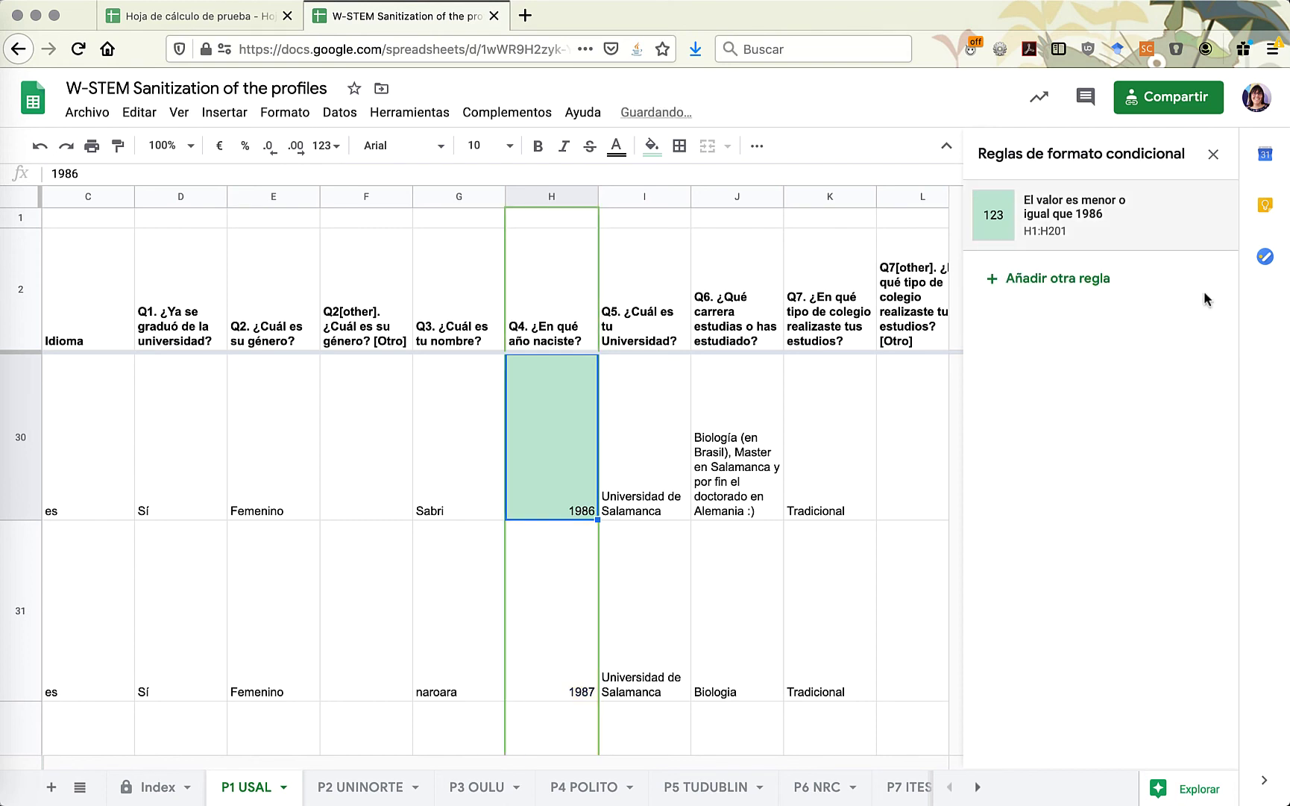
pyautogui.click(1210, 222)
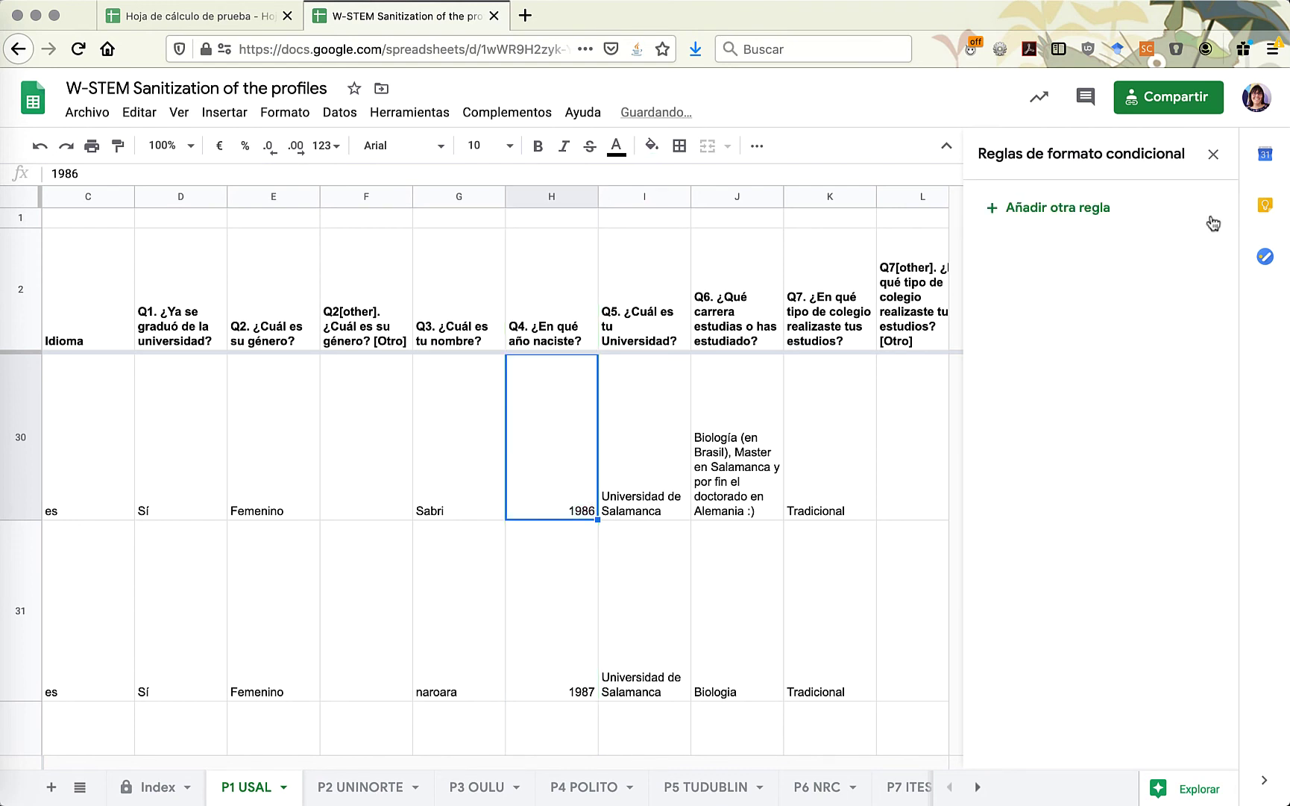
pyautogui.click(1214, 155)
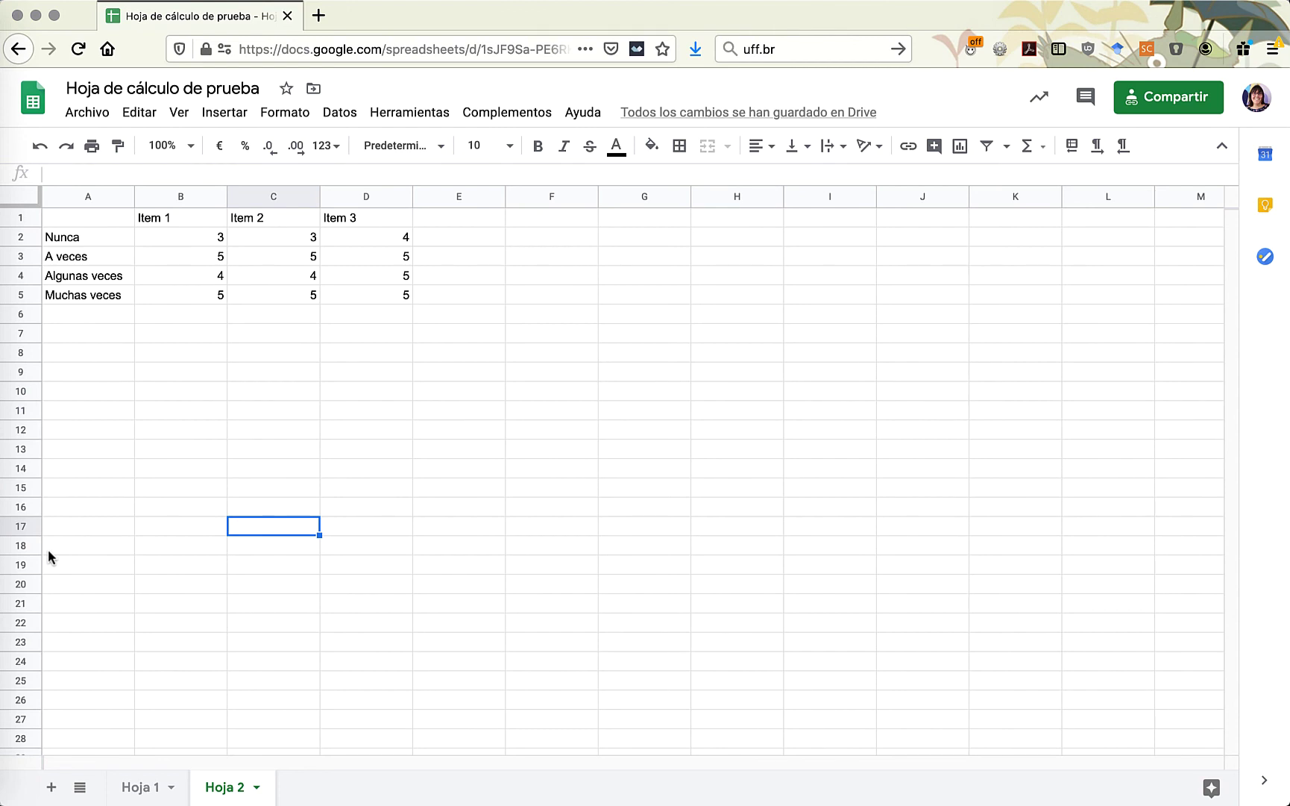
# - Look at Hoja 1 and Hoja 2 of the test spreadsheet, examining Hoja 2's item headers and the frequency labels in column A
pyautogui.click(142, 787)
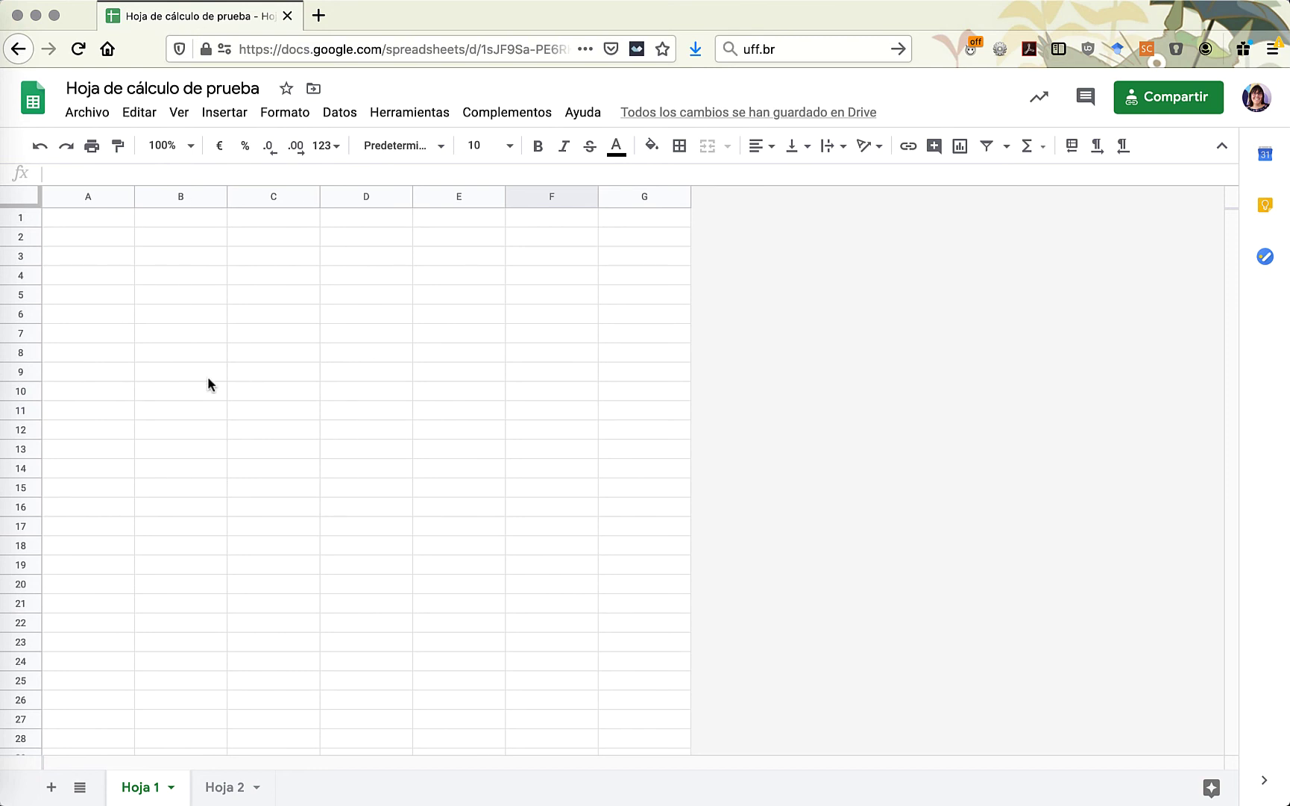
pyautogui.click(217, 787)
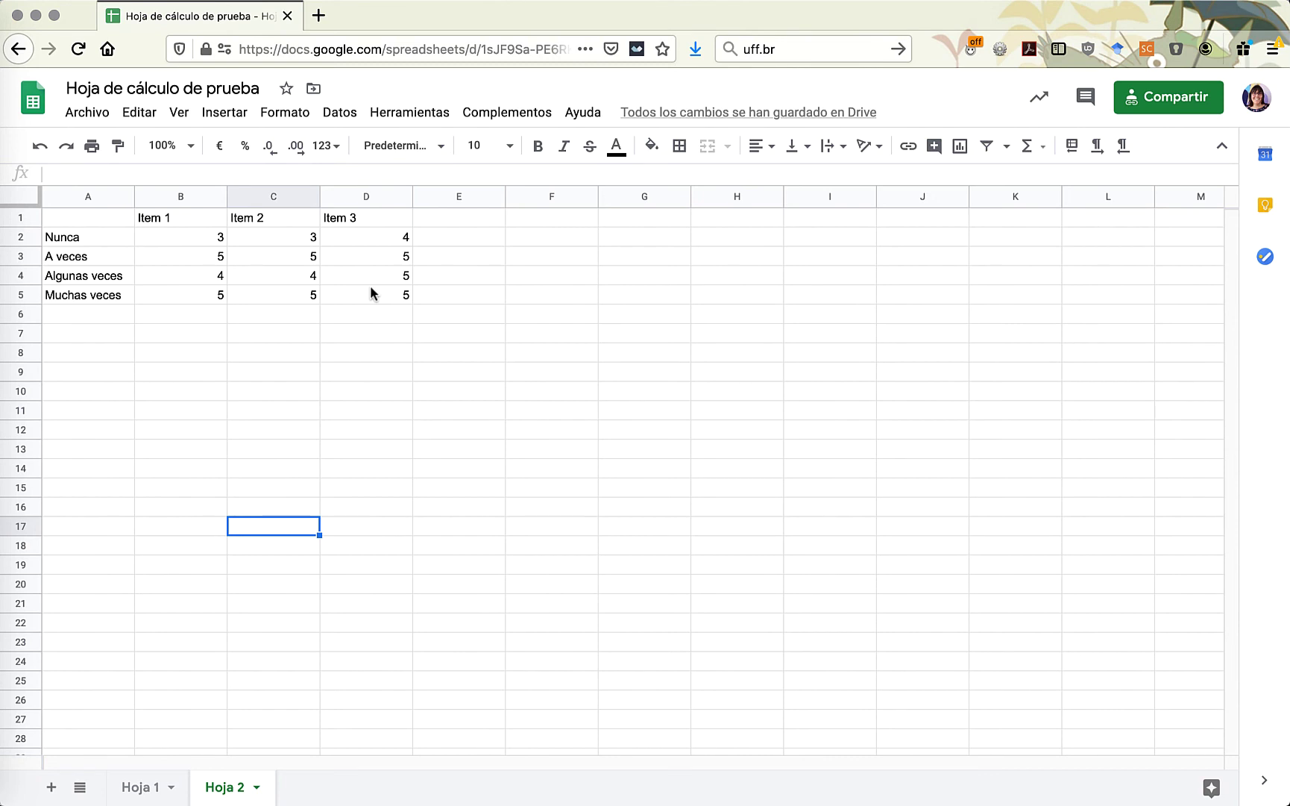
pyautogui.click(180, 217)
pyautogui.click(291, 220)
pyautogui.click(373, 221)
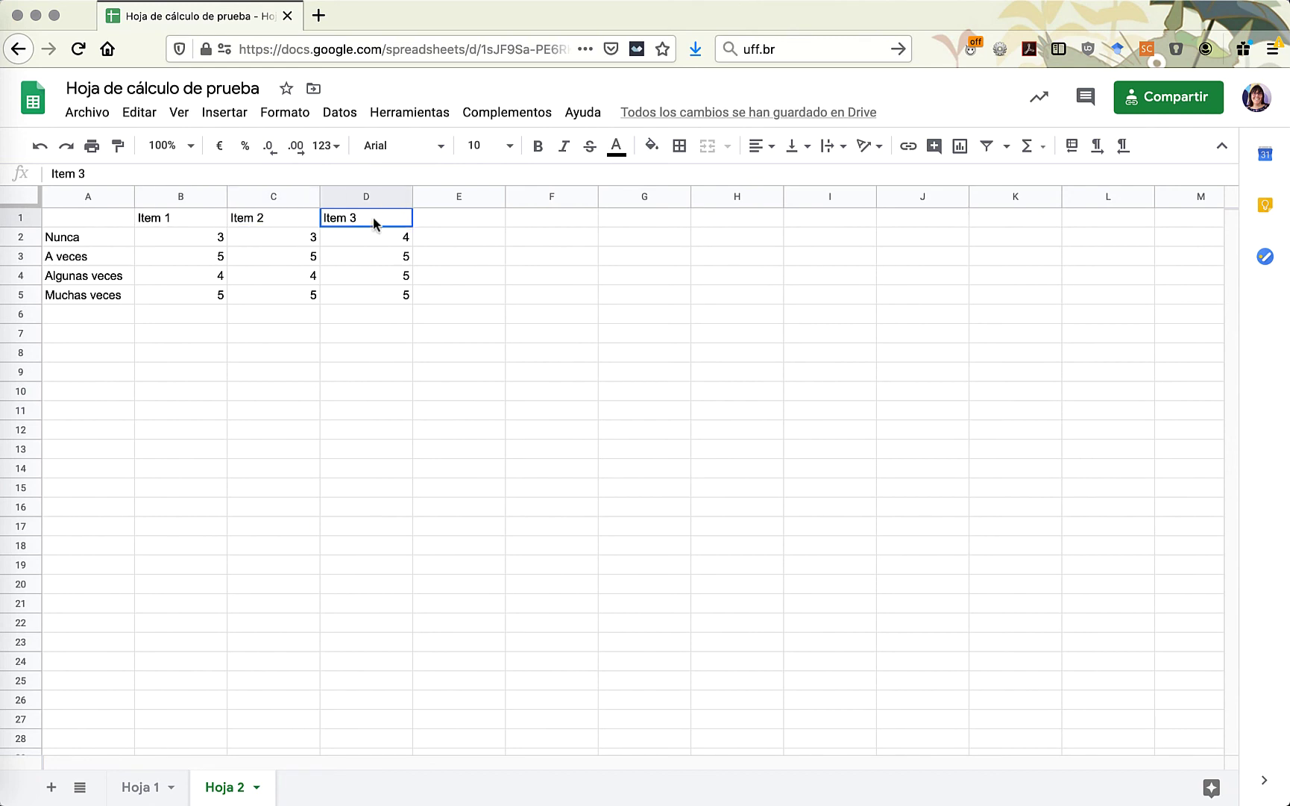
pyautogui.click(174, 222)
pyautogui.click(243, 221)
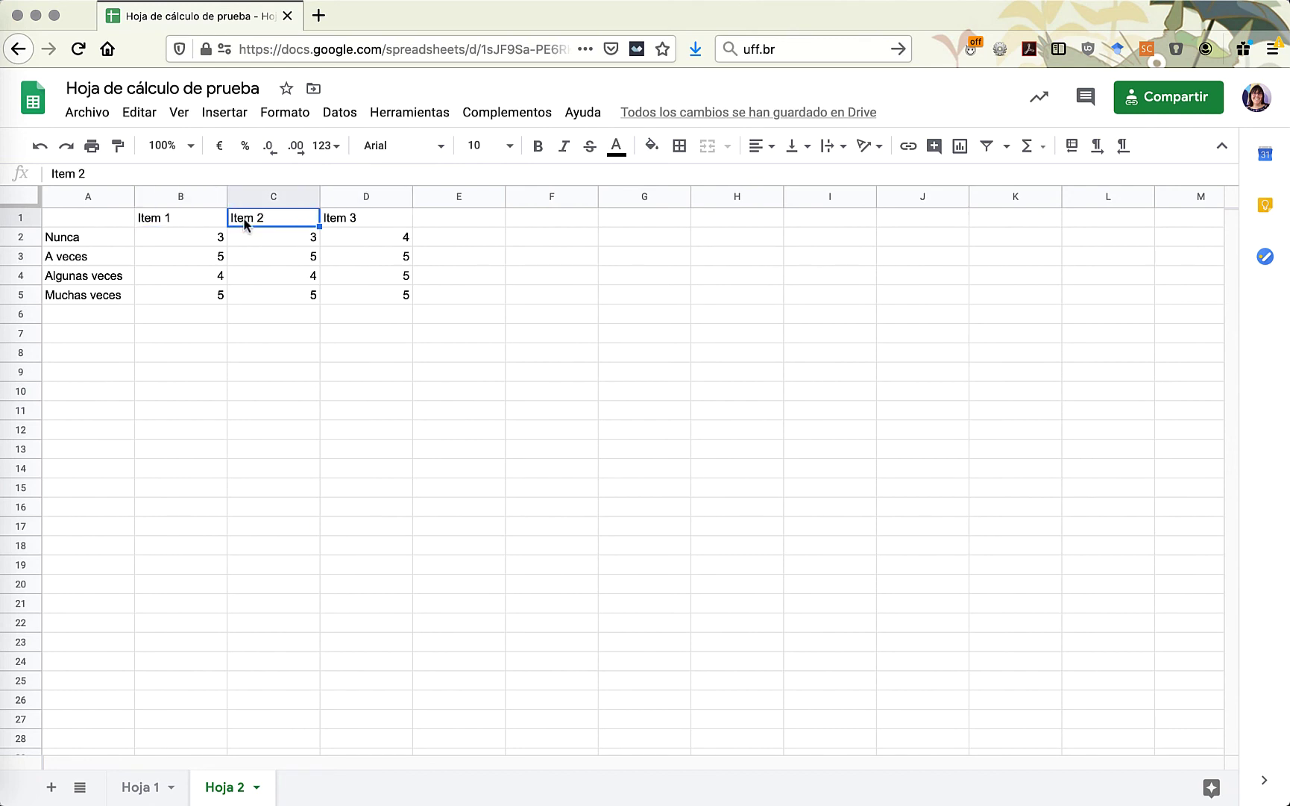
pyautogui.click(329, 219)
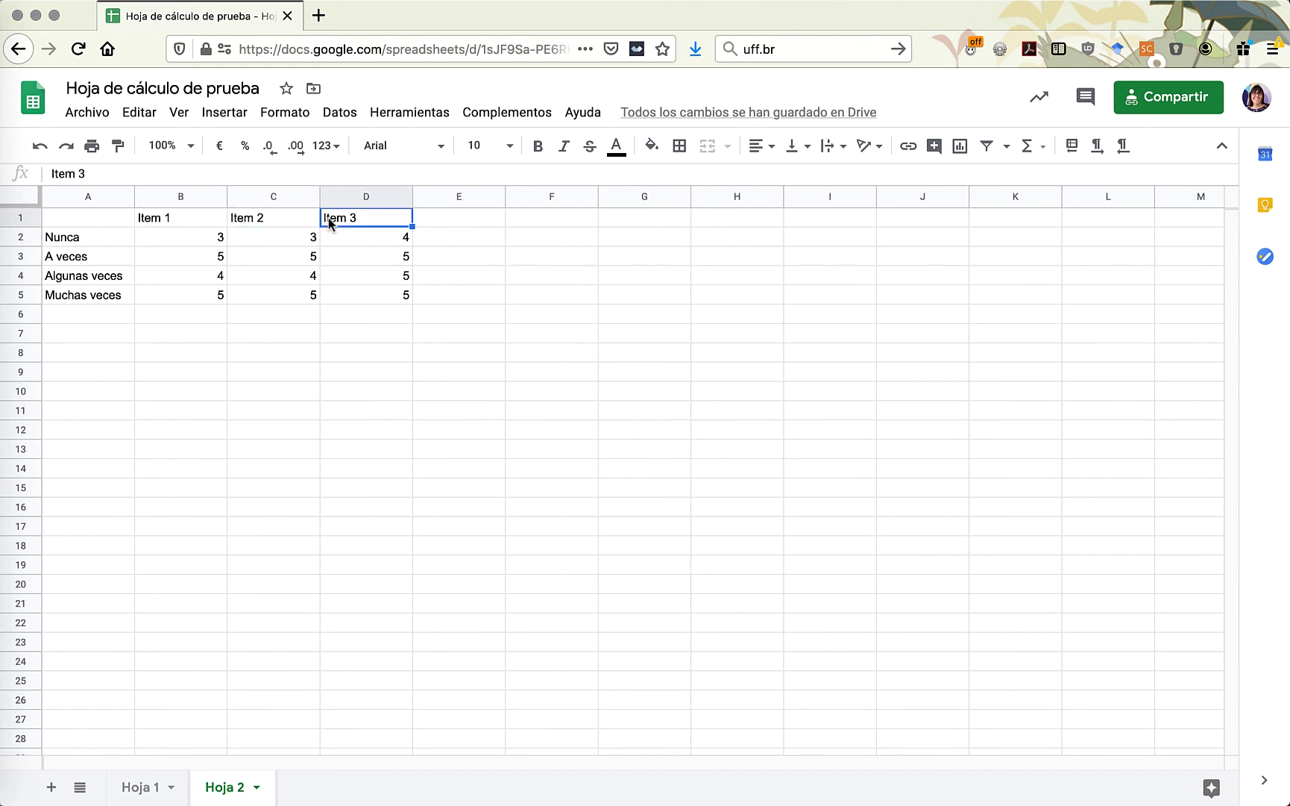
pyautogui.click(89, 239)
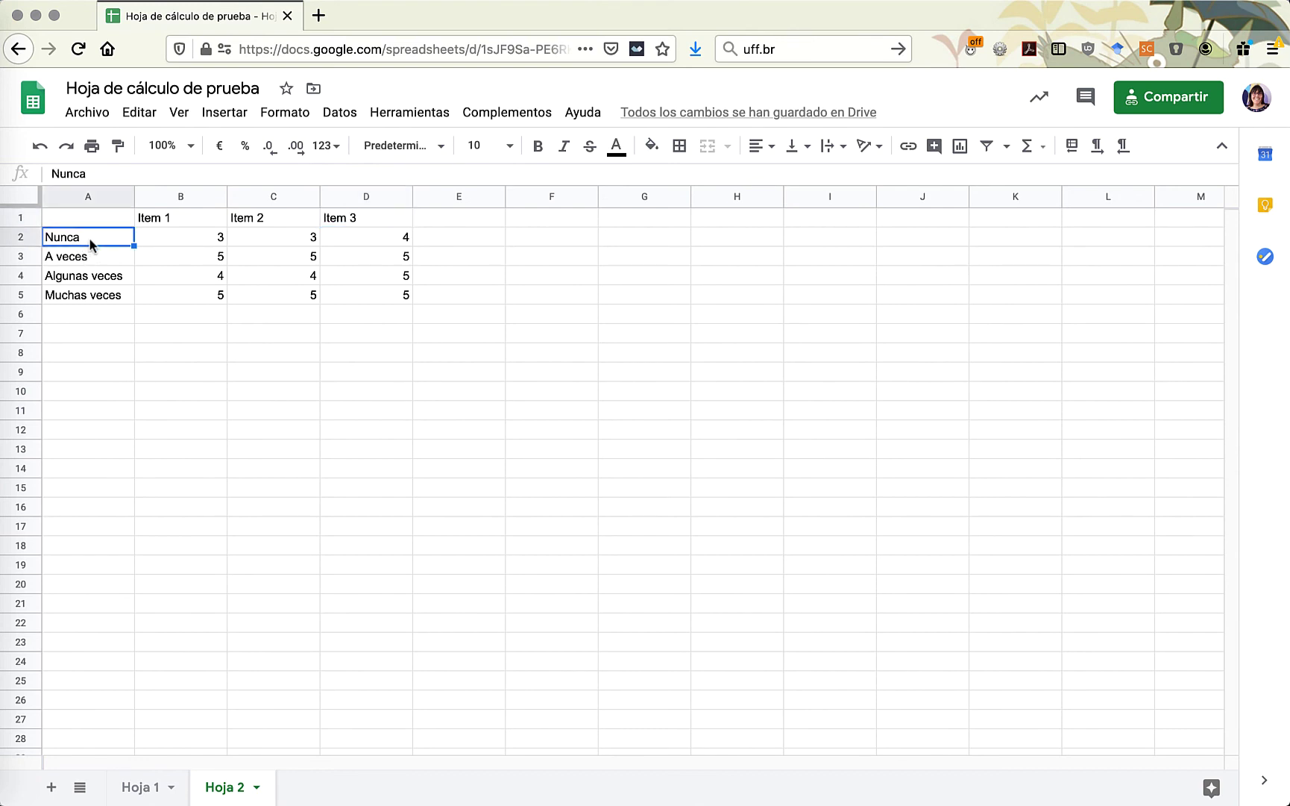
pyautogui.click(98, 297)
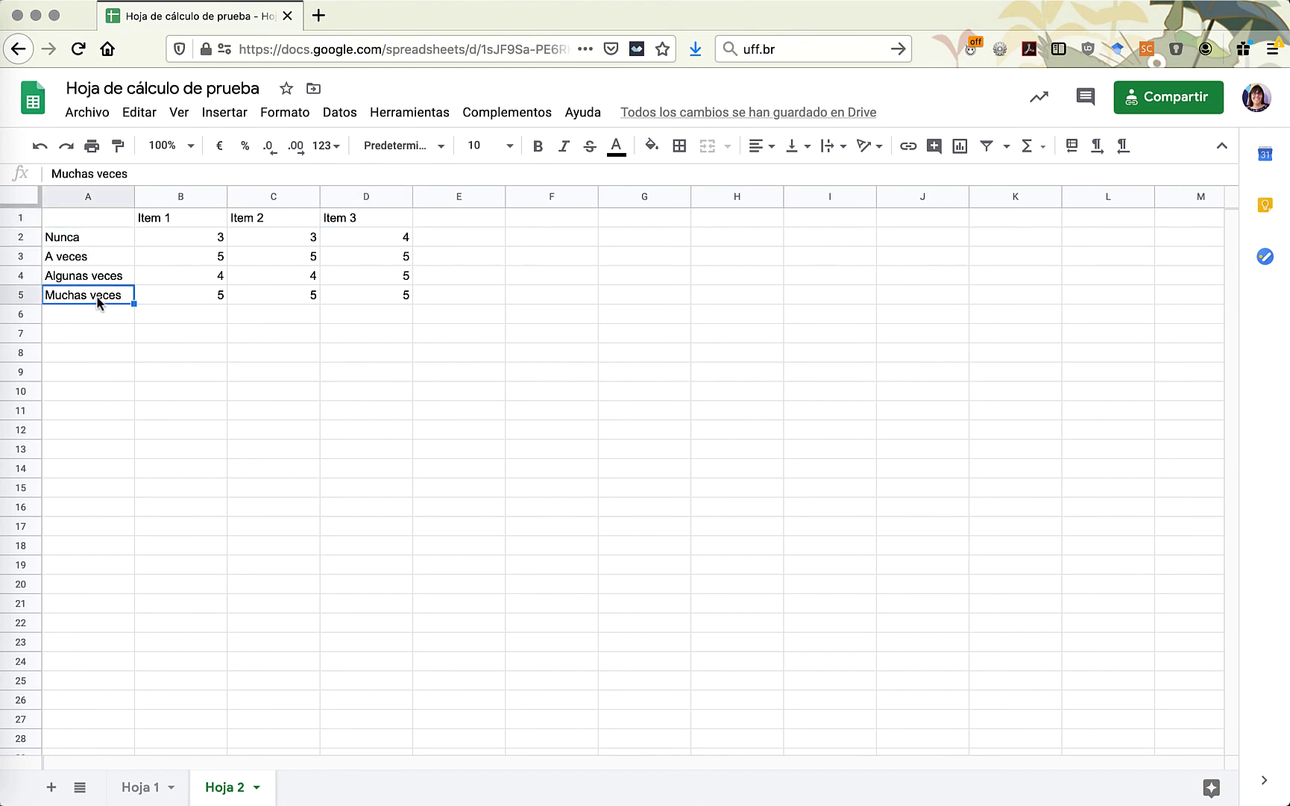
# - Examine the Item 1 values in B2:B5, one for each frequency label
pyautogui.click(179, 239)
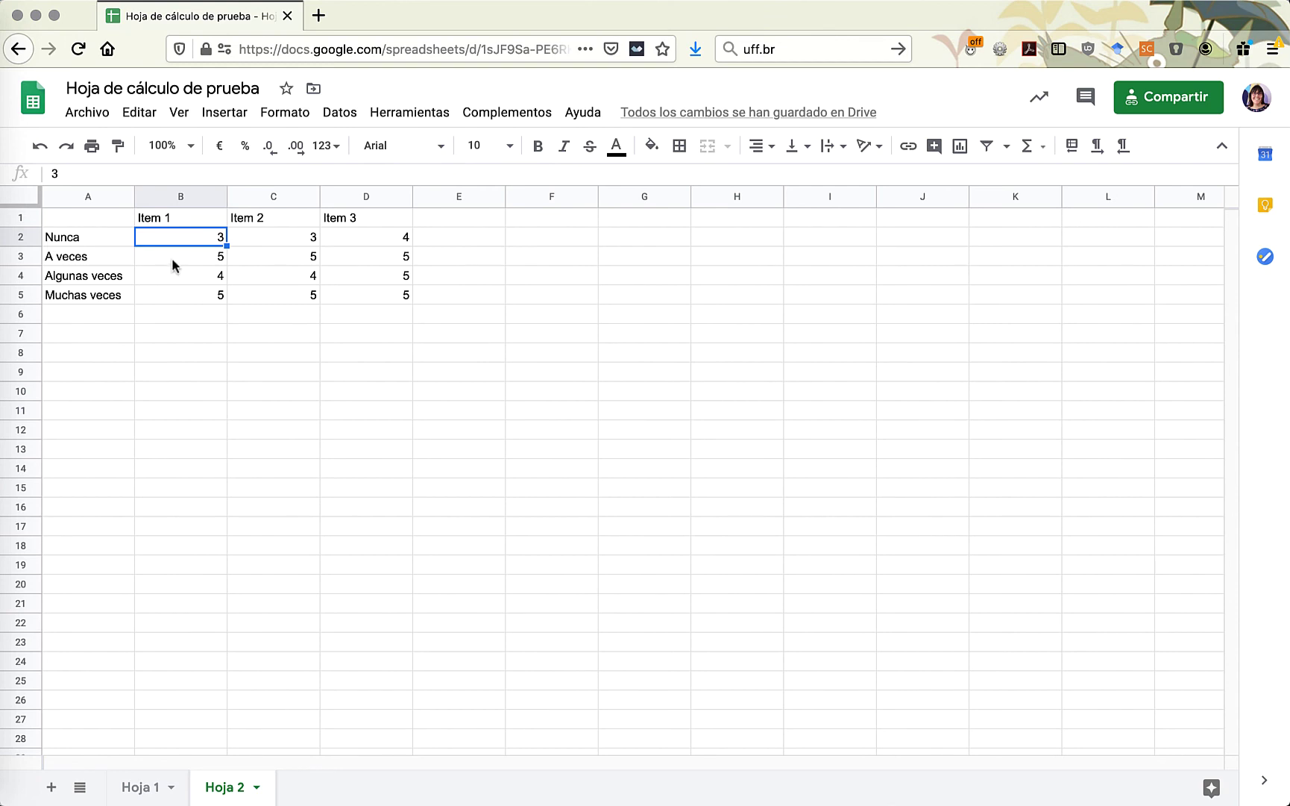
pyautogui.click(176, 262)
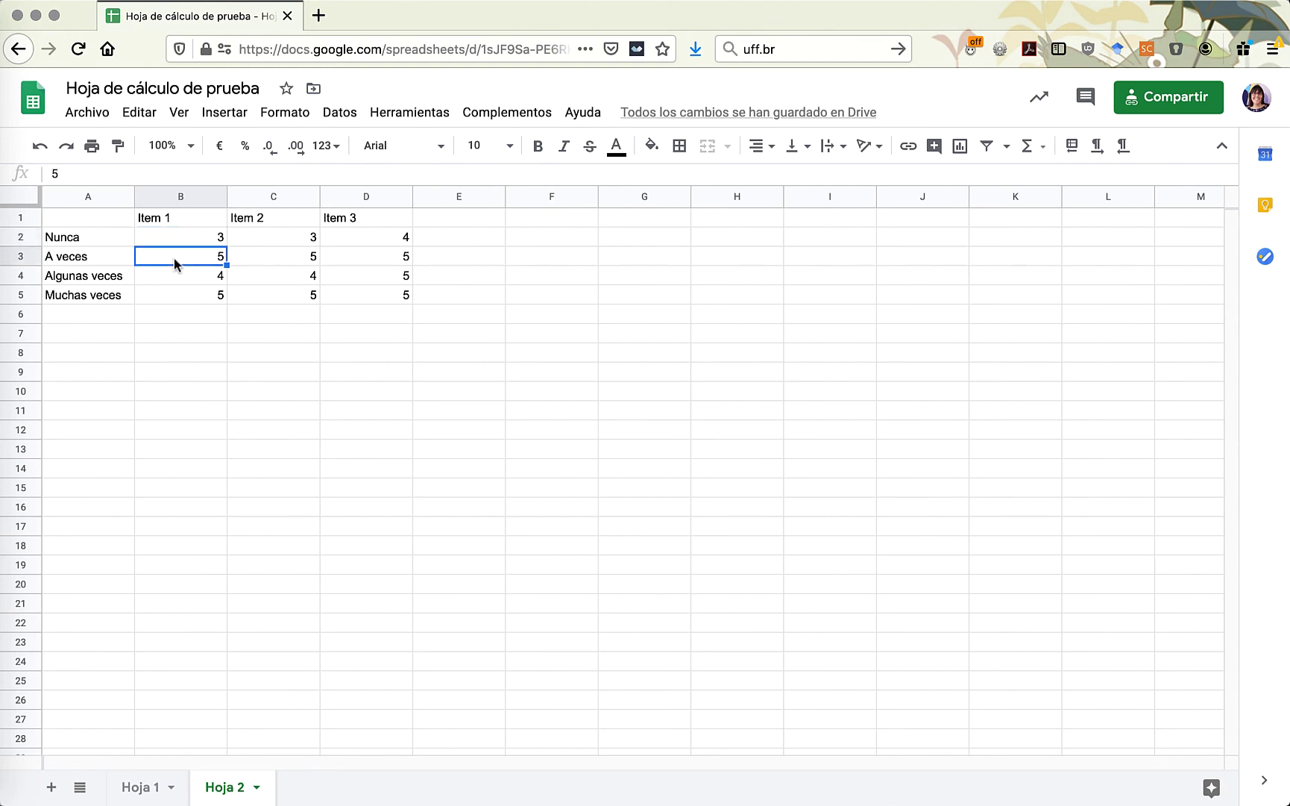
pyautogui.click(199, 289)
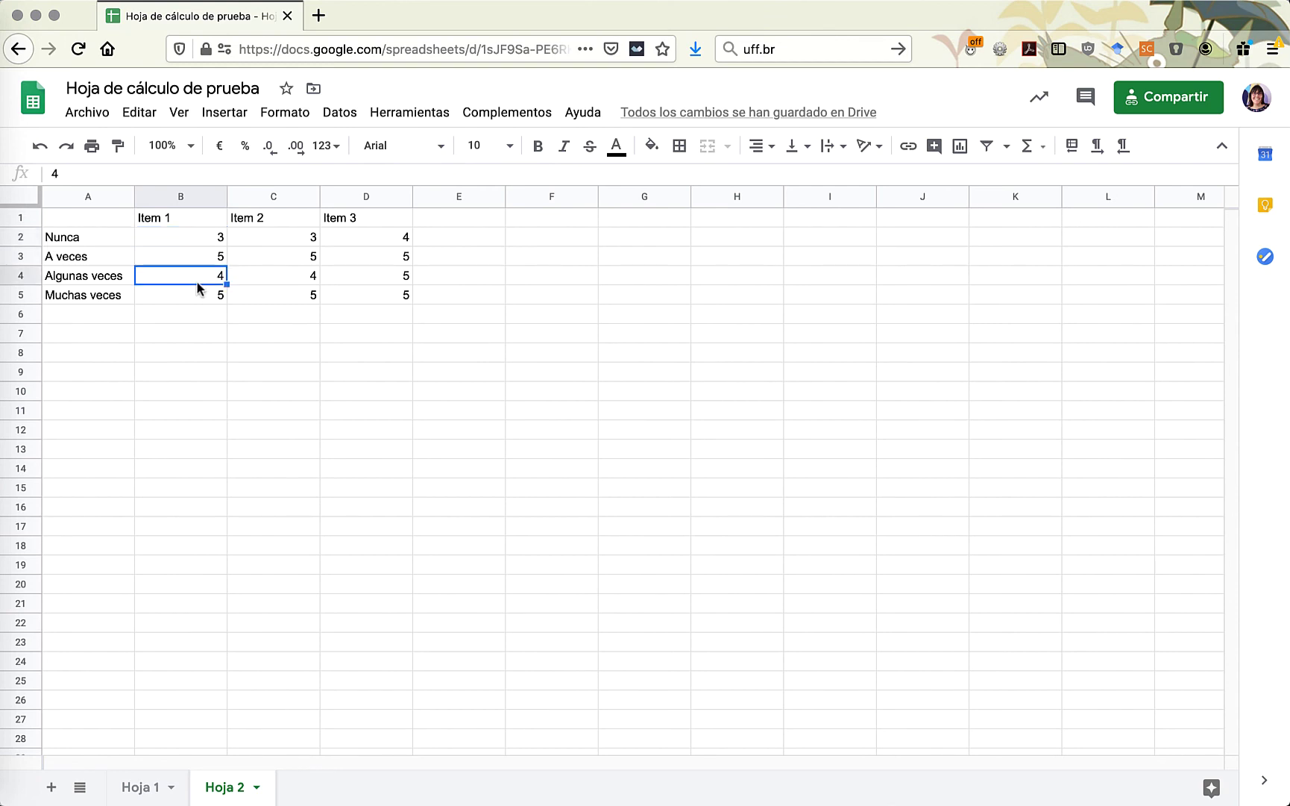
pyautogui.click(198, 307)
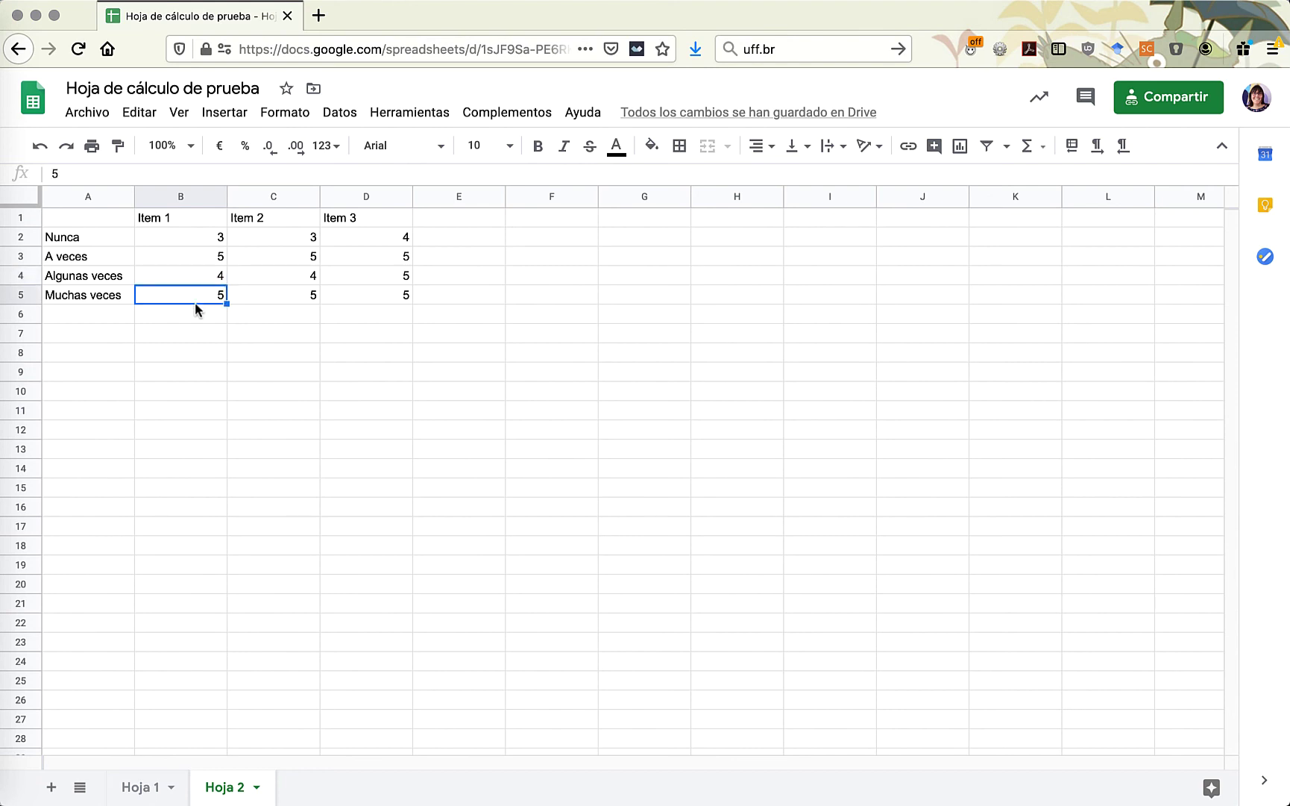
# - Insert a chart from the item table A1:D5 and place it below the table, starting around row 7
pyautogui.click(90, 219)
pyautogui.keyDown('shift'); pyautogui.click(382, 288); pyautogui.keyUp('shift')
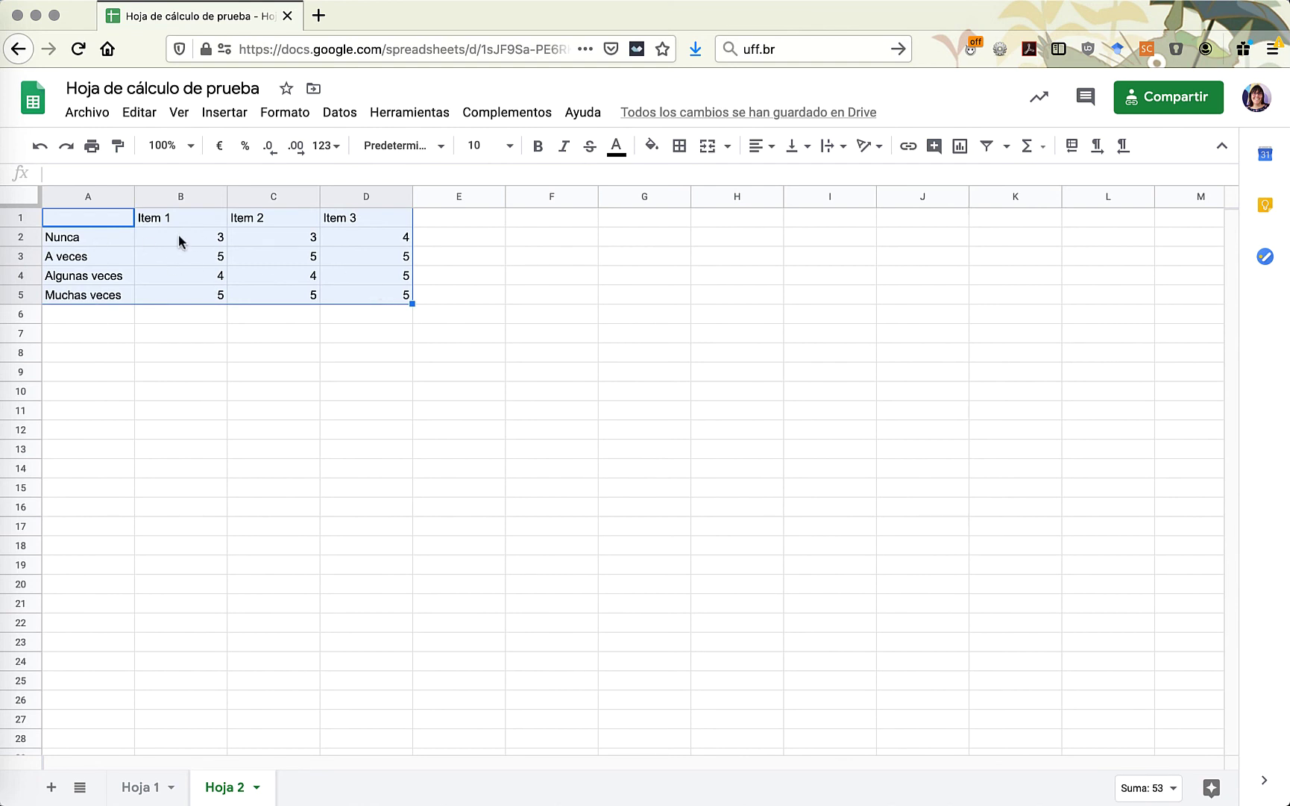
pyautogui.click(216, 116)
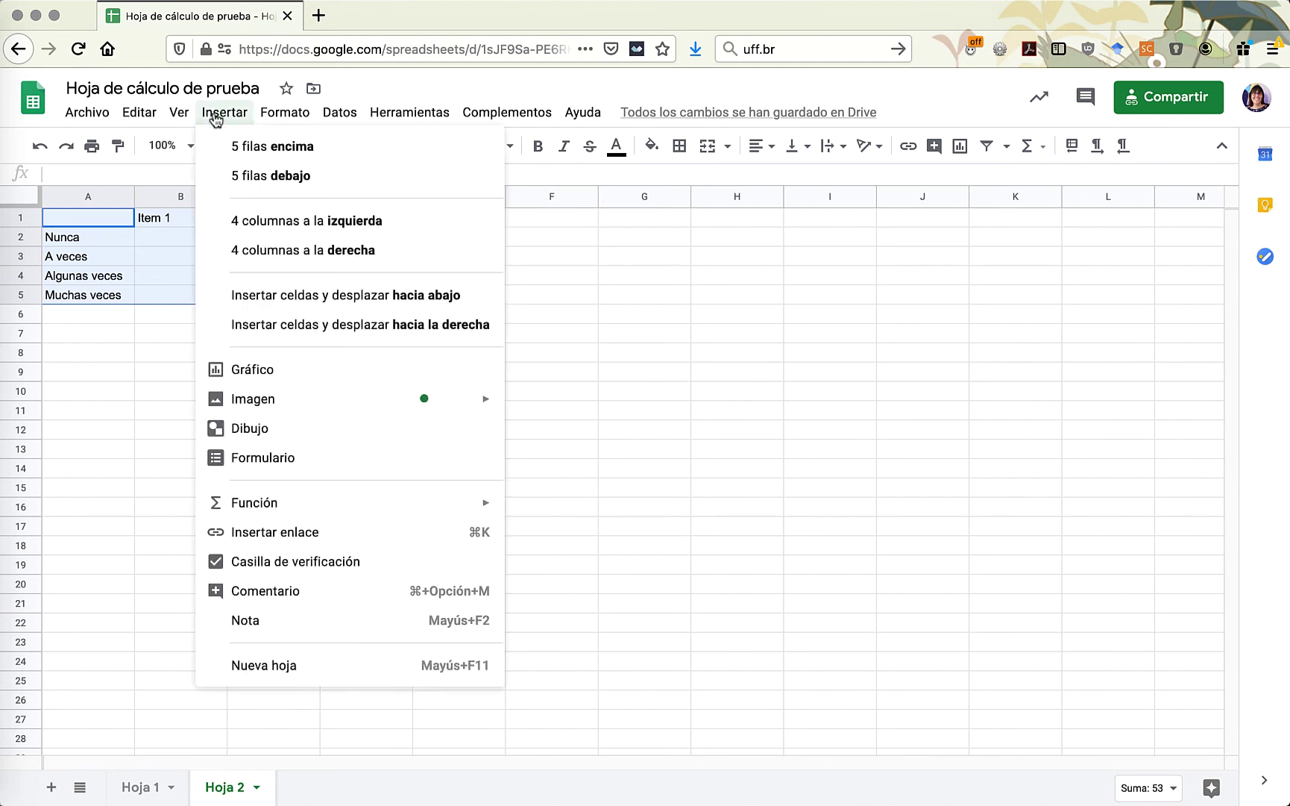
pyautogui.click(307, 367)
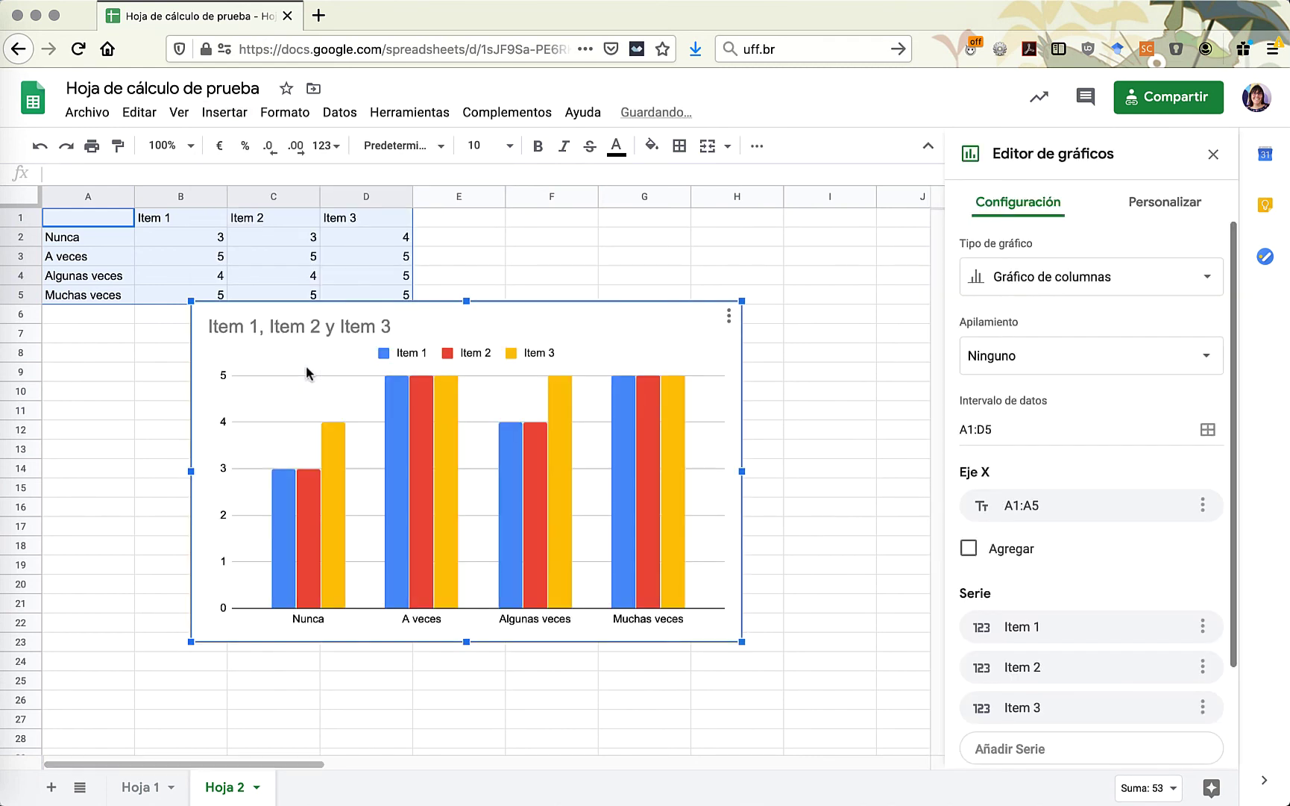
pyautogui.moveTo(237, 321); pyautogui.dragTo(354, 351)
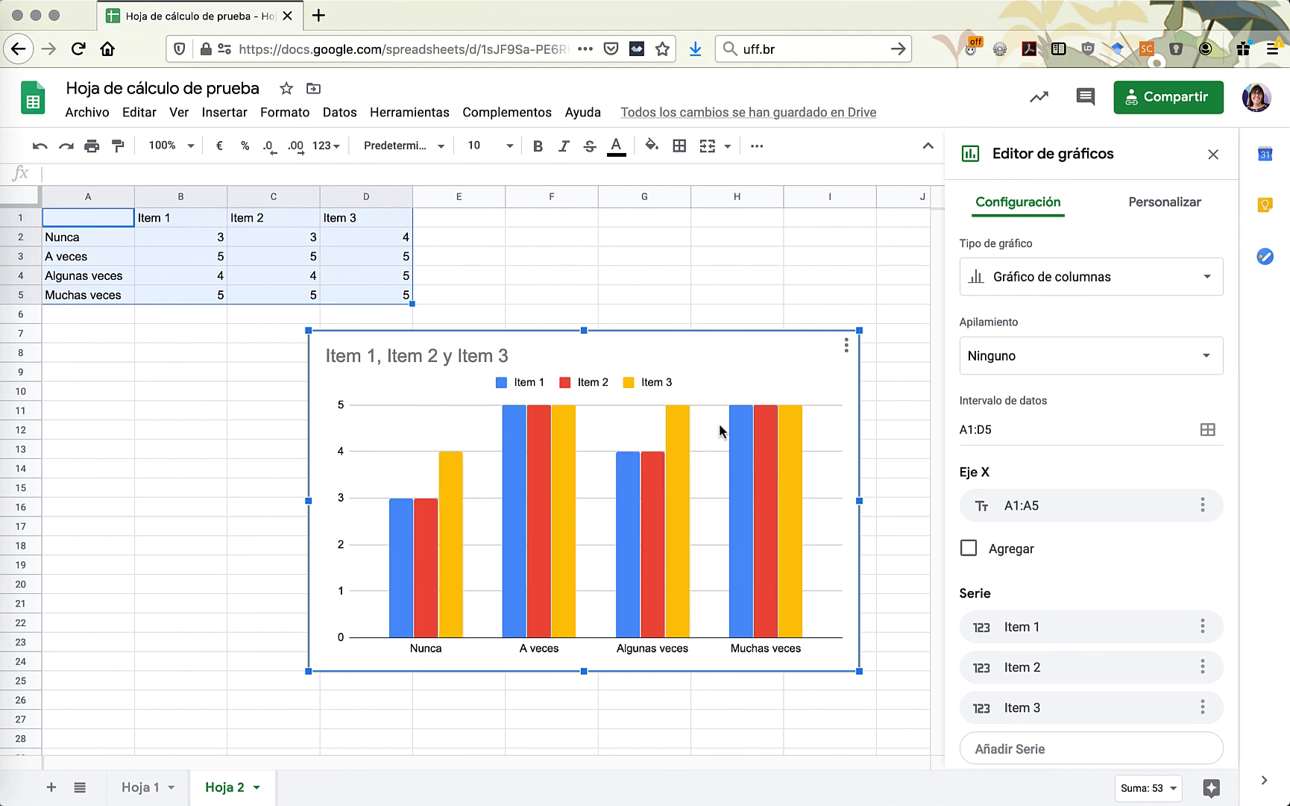
# - Change the chart type to 100% stacked columns (Gráfico de columnas apiladas al 100%)
pyautogui.click(1095, 281)
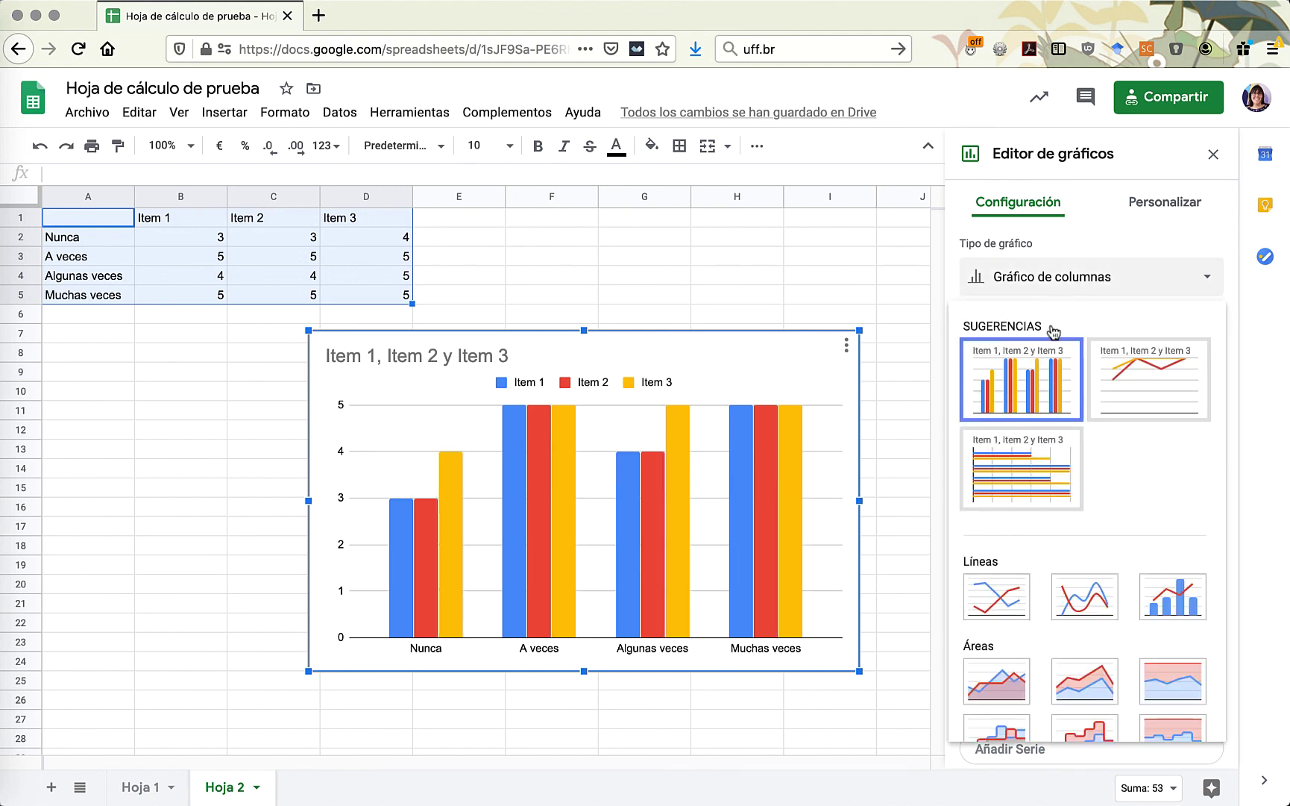
pyautogui.scroll(-5, 1129, 537)
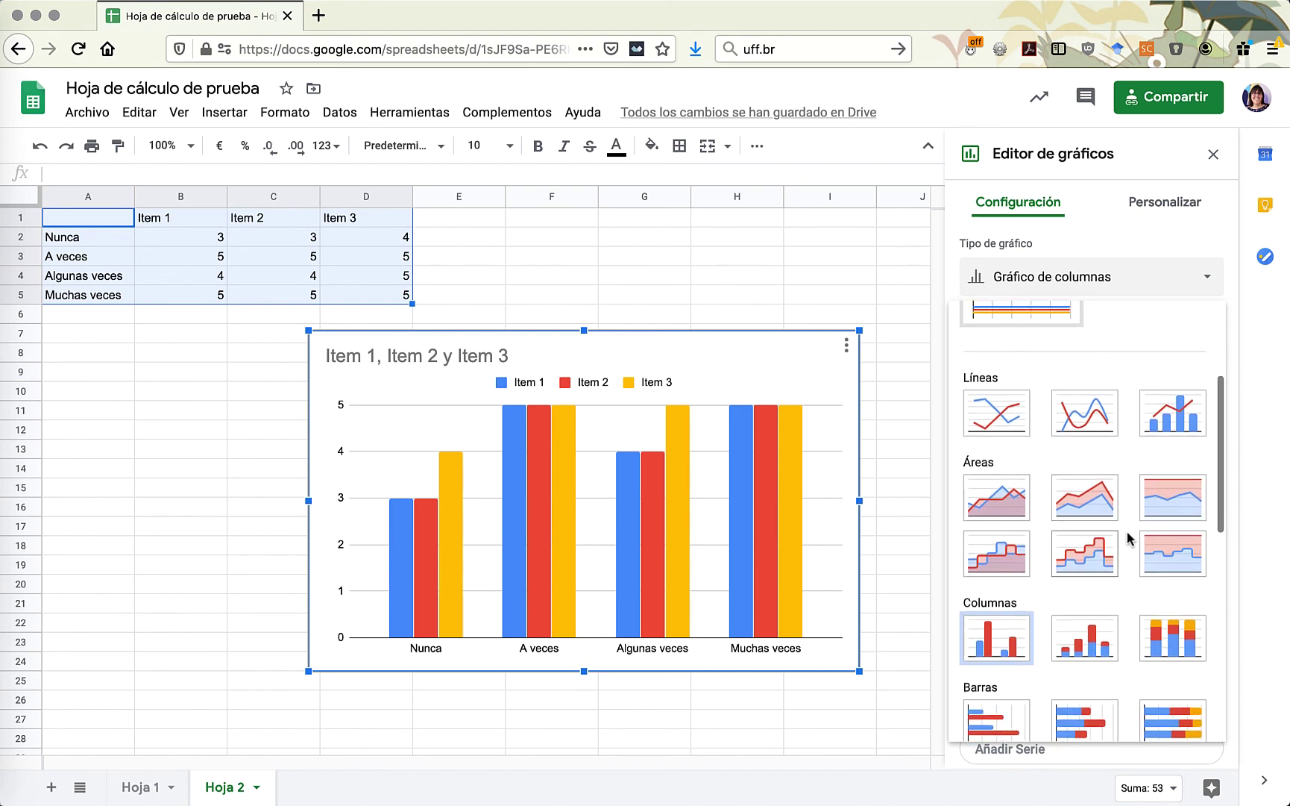
pyautogui.scroll(-3, 1130, 537)
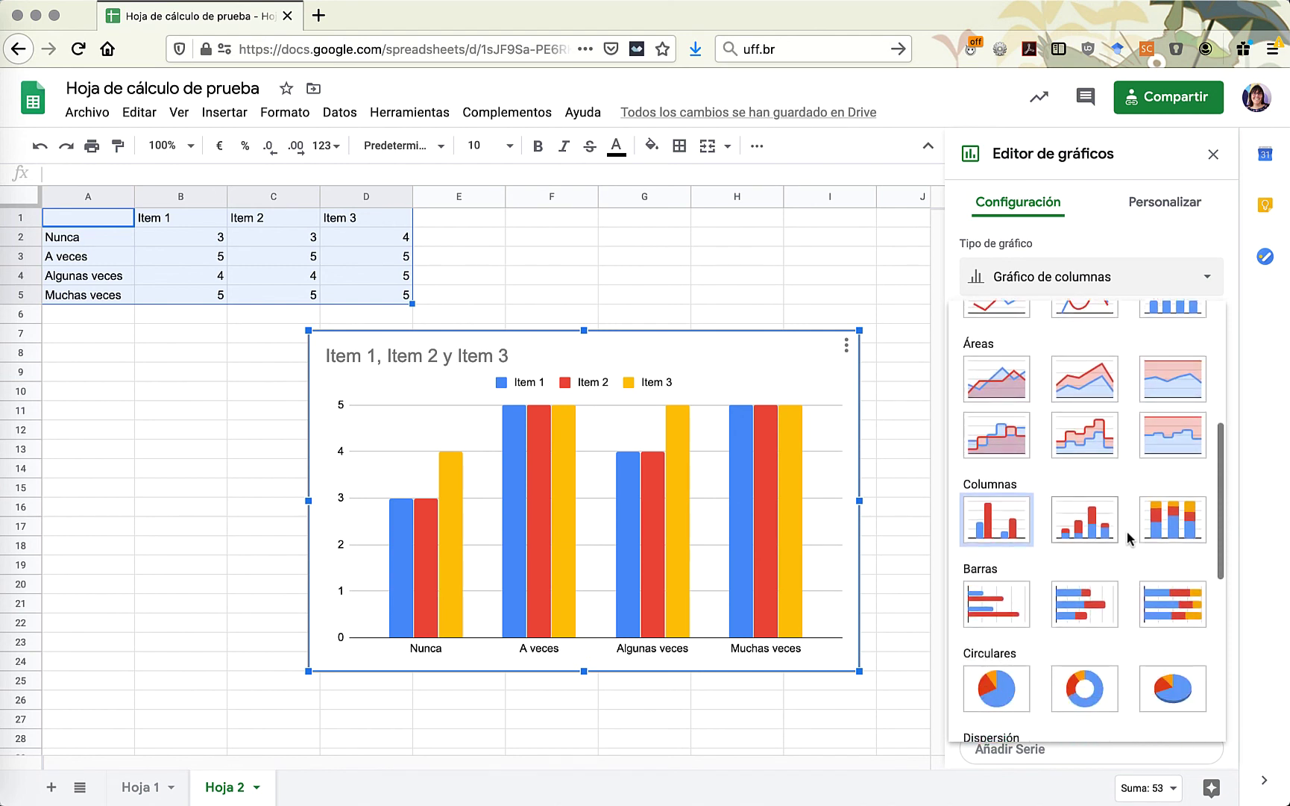
pyautogui.click(1174, 530)
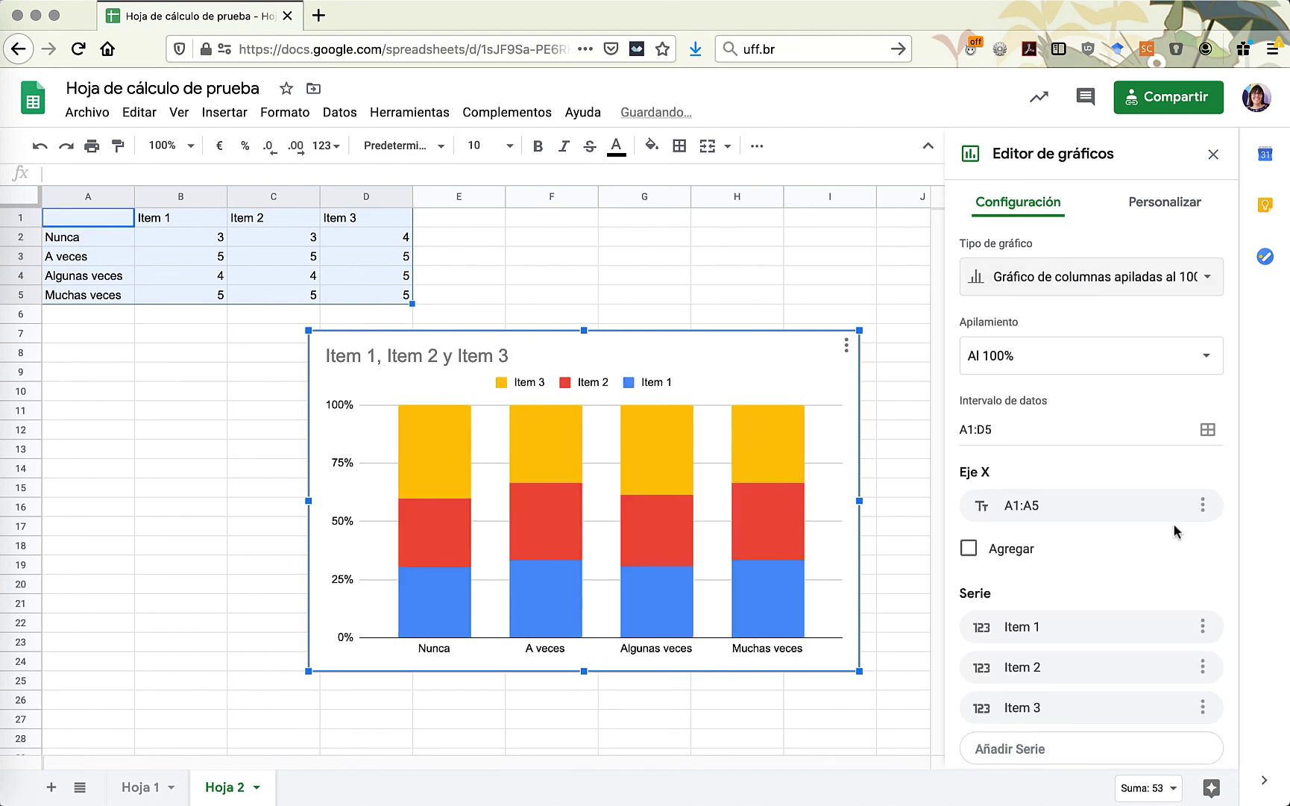
# - Review the chart's data range, axis and series settings, and its customization options such as the legend
pyautogui.scroll(-1, 1175, 531)
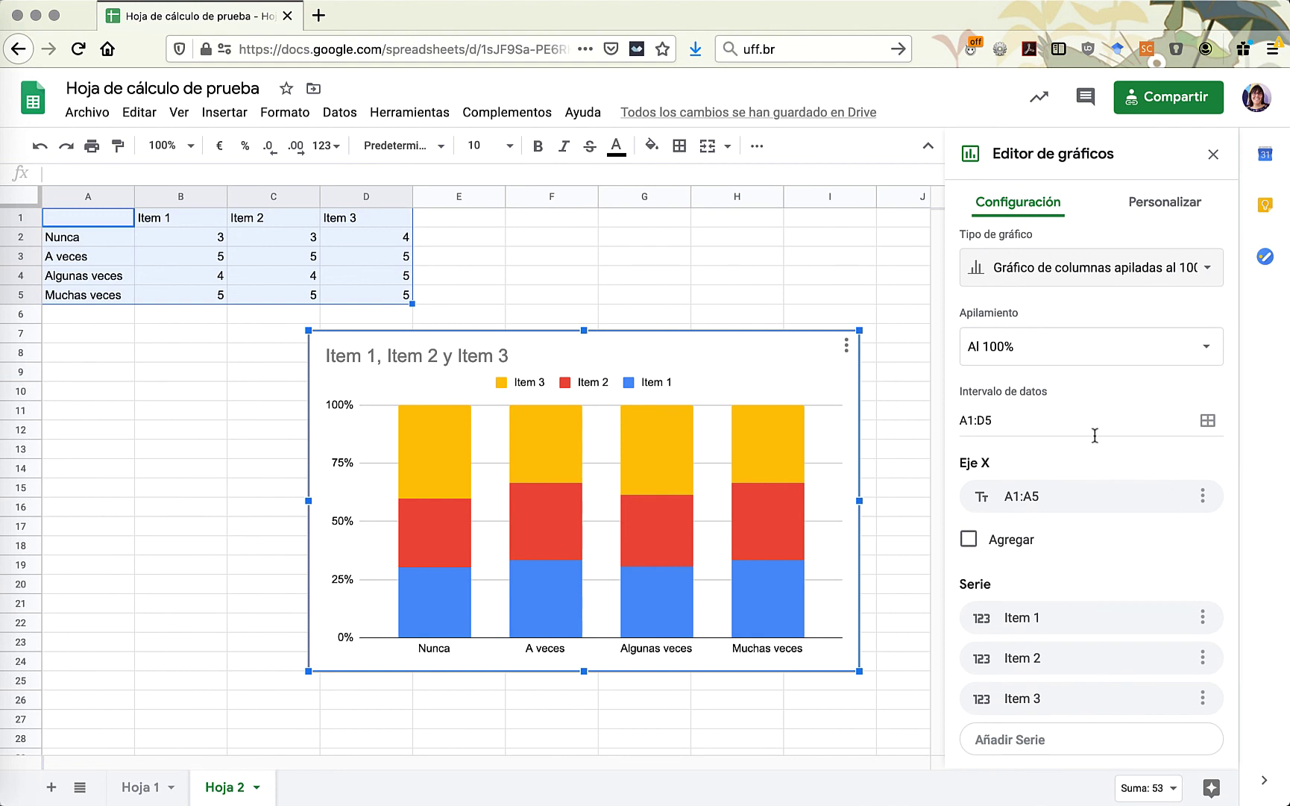
pyautogui.scroll(-2, 1095, 435)
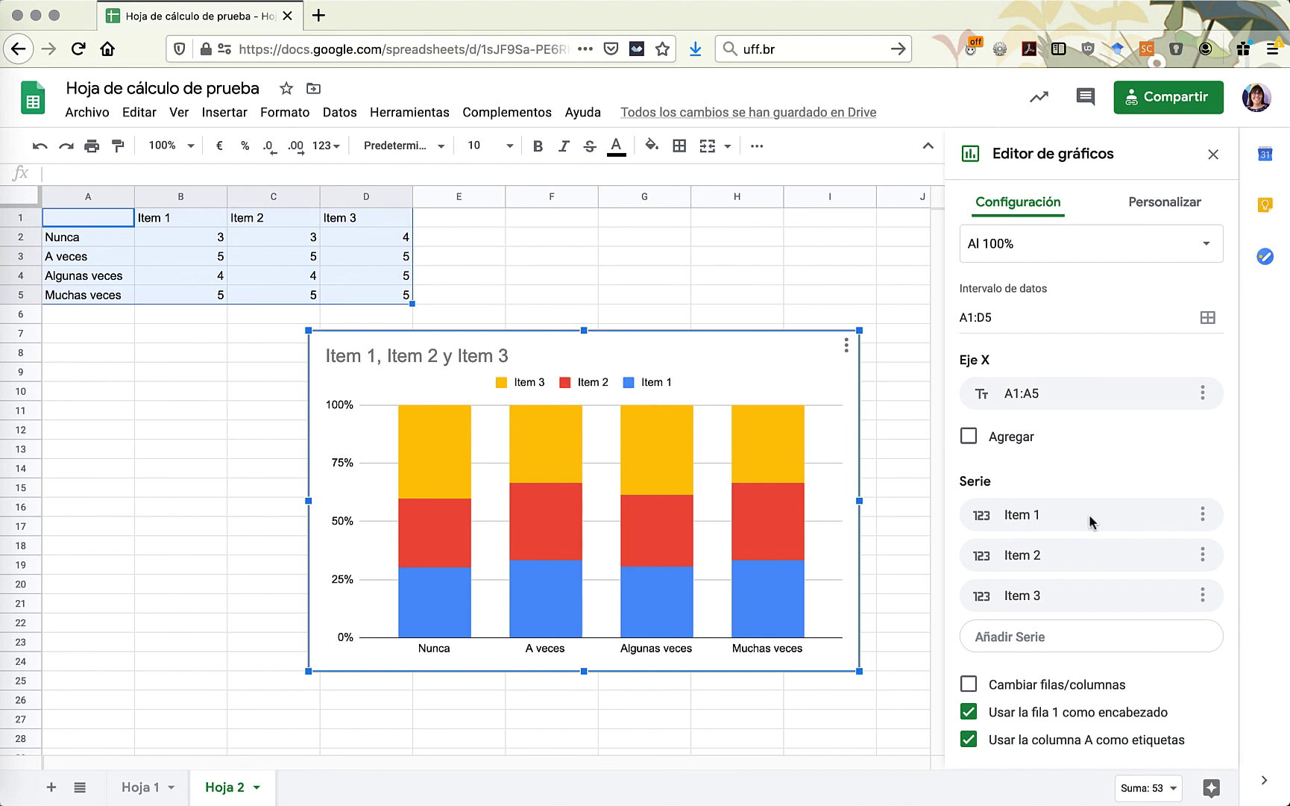
pyautogui.scroll(3, 1089, 583)
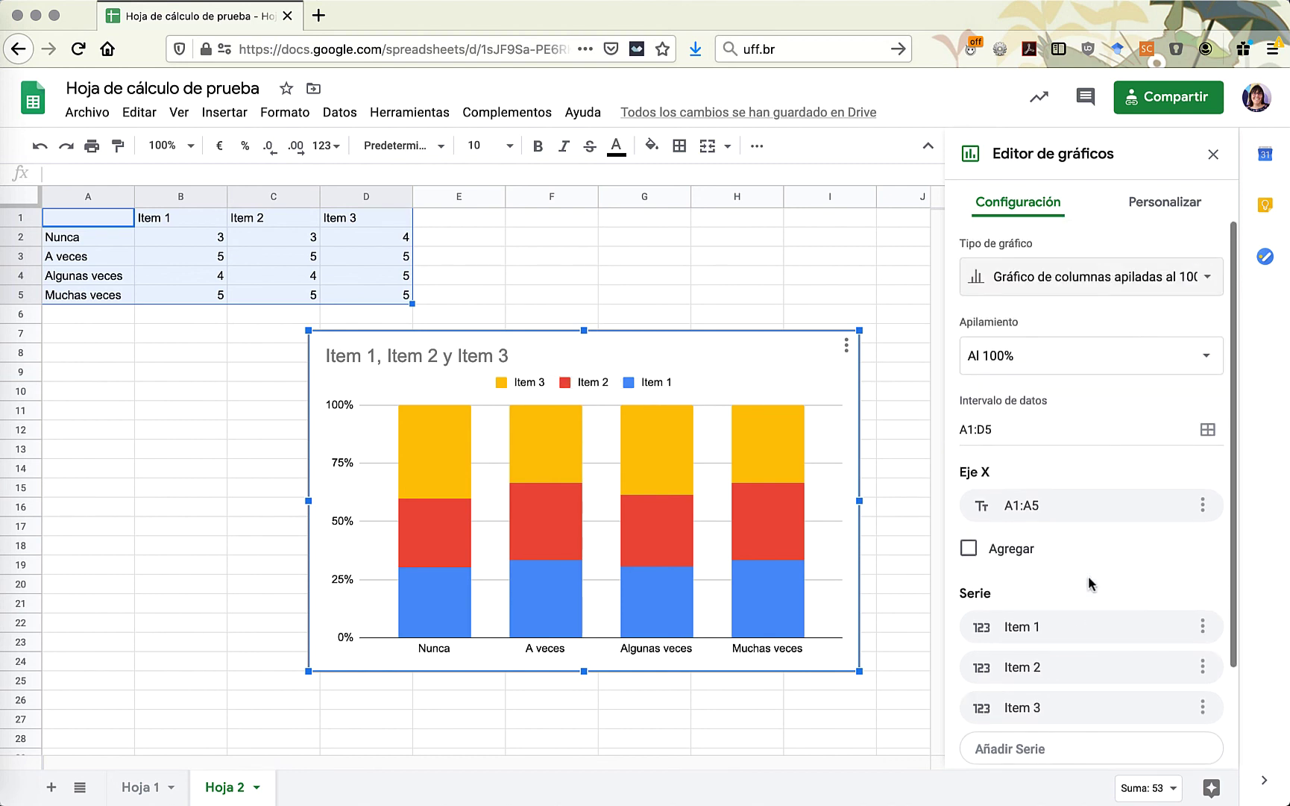
pyautogui.click(1135, 203)
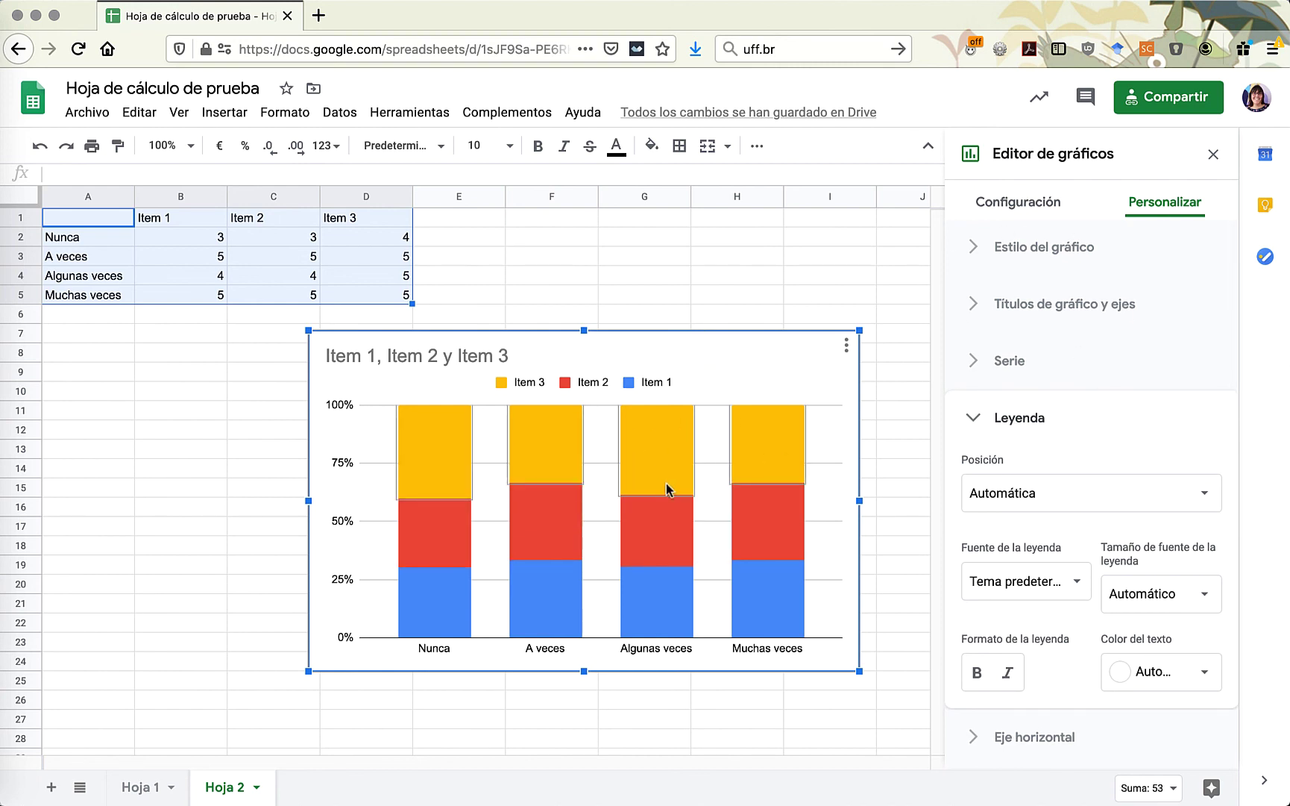
# - View the file formats offered for downloading the chart, without downloading it, and leave the chart editor
pyautogui.click(846, 345)
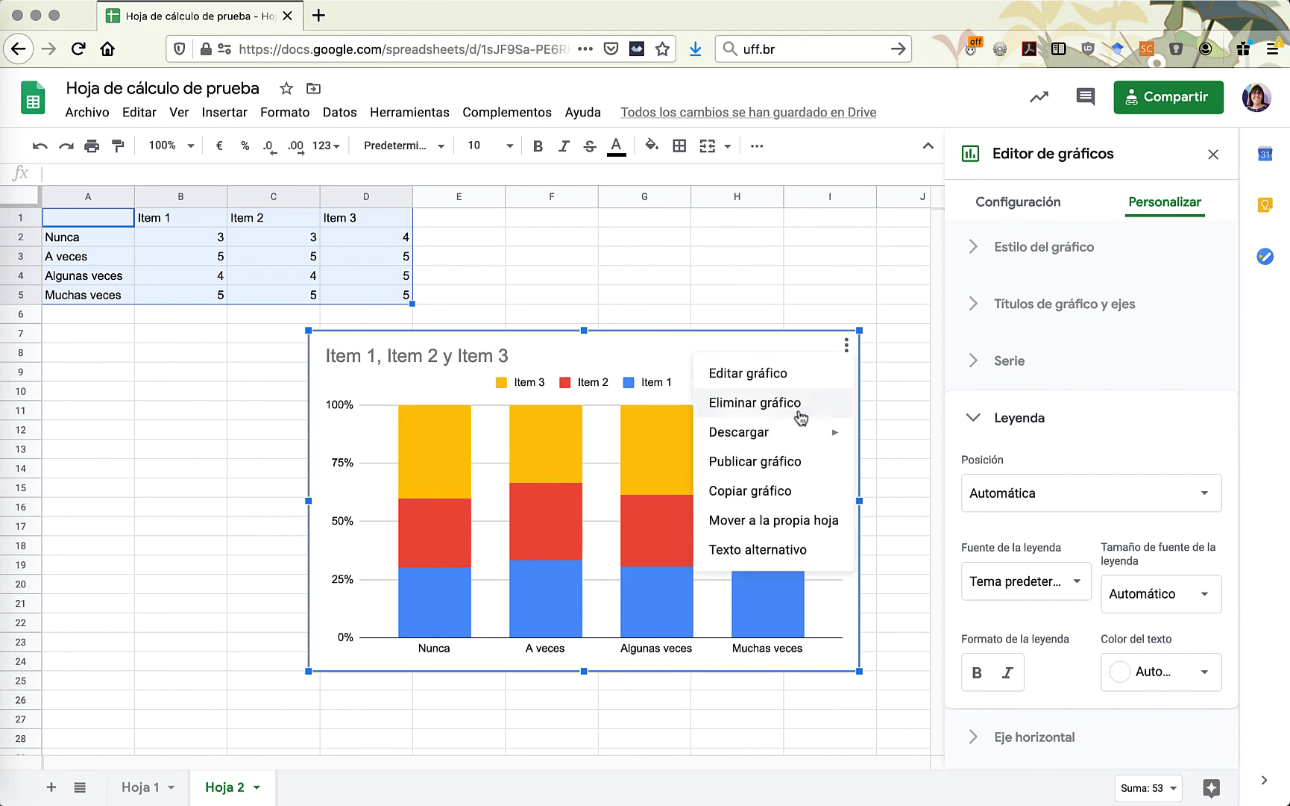
pyautogui.moveTo(807, 439)
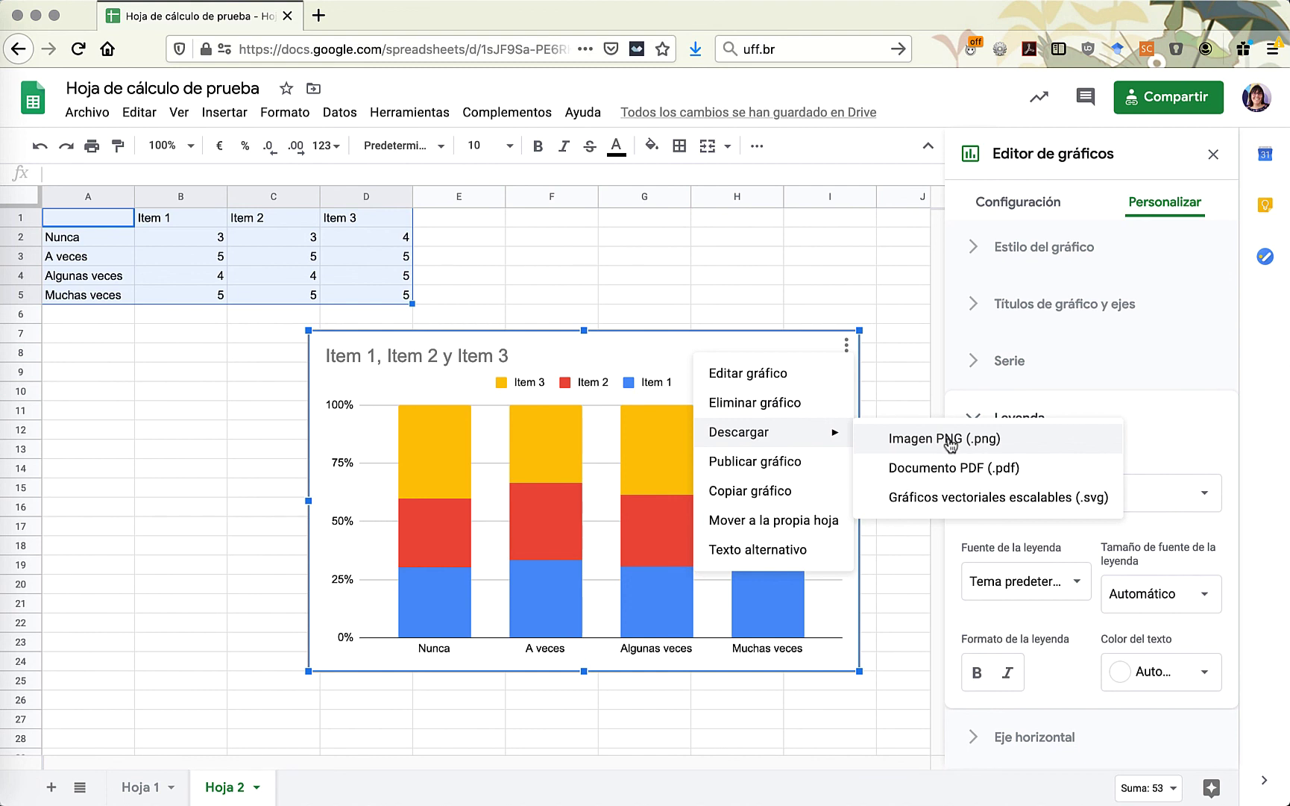
pyautogui.click(910, 306)
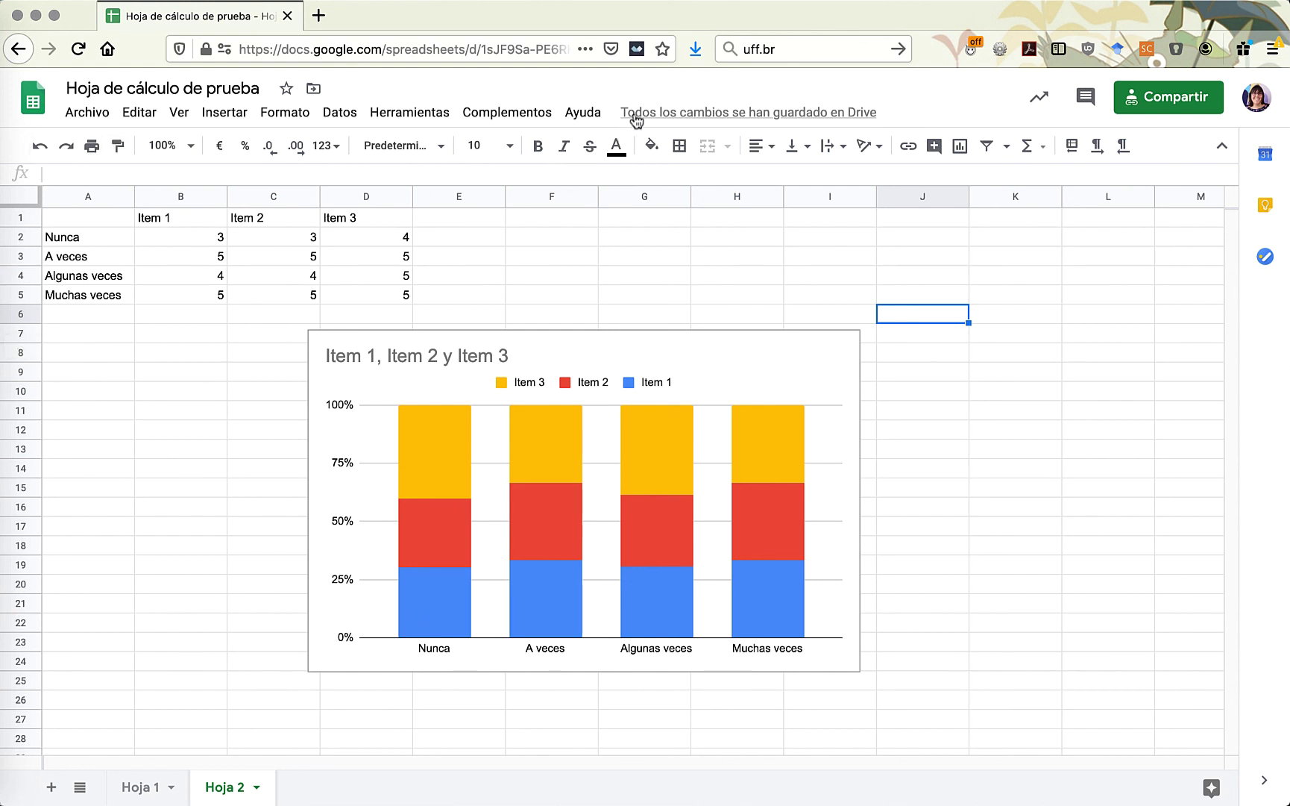
# - View the file formats available for downloading the whole spreadsheet
pyautogui.click(88, 113)
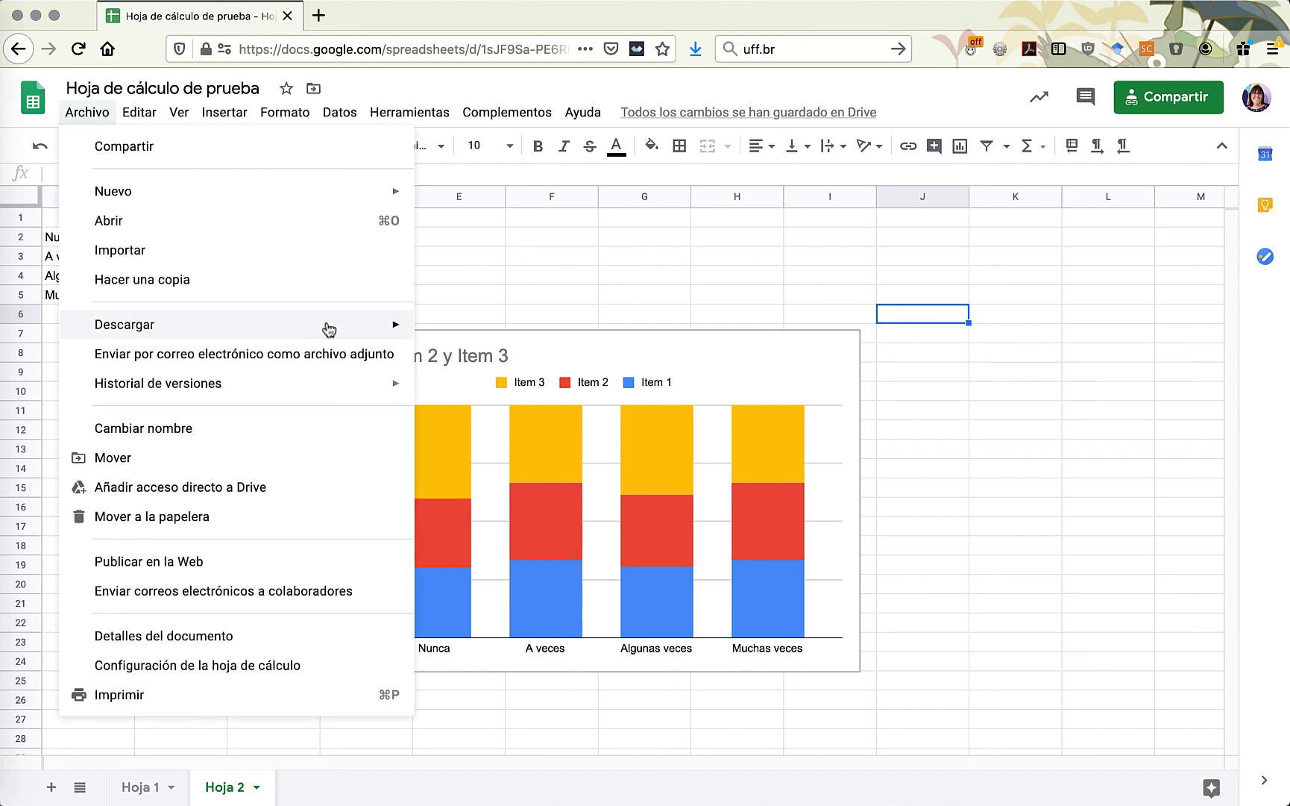
pyautogui.moveTo(329, 329)
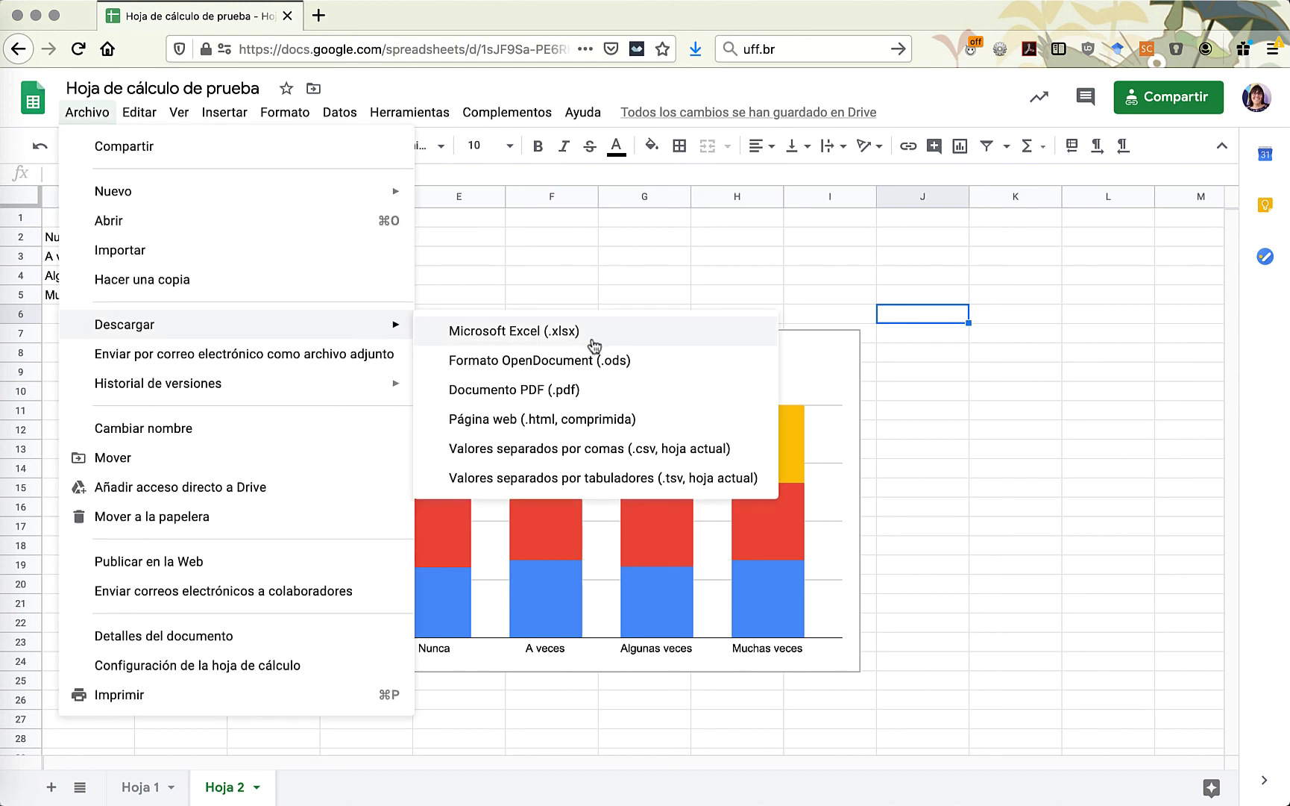